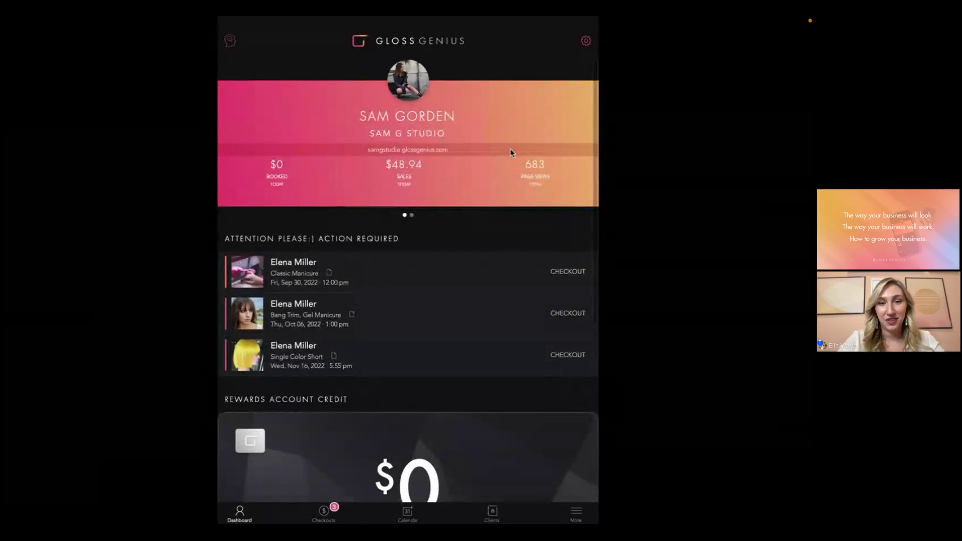
# Show the second statistics card on the dashboard and open the Website settings for the business.
pyautogui.moveTo(510, 148); pyautogui.dragTo(364, 152)
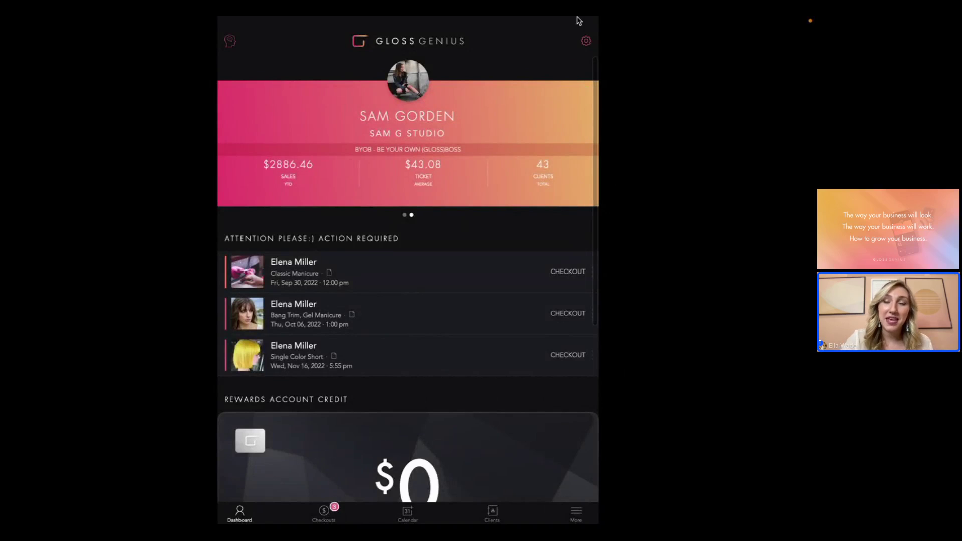
pyautogui.moveTo(579, 20)
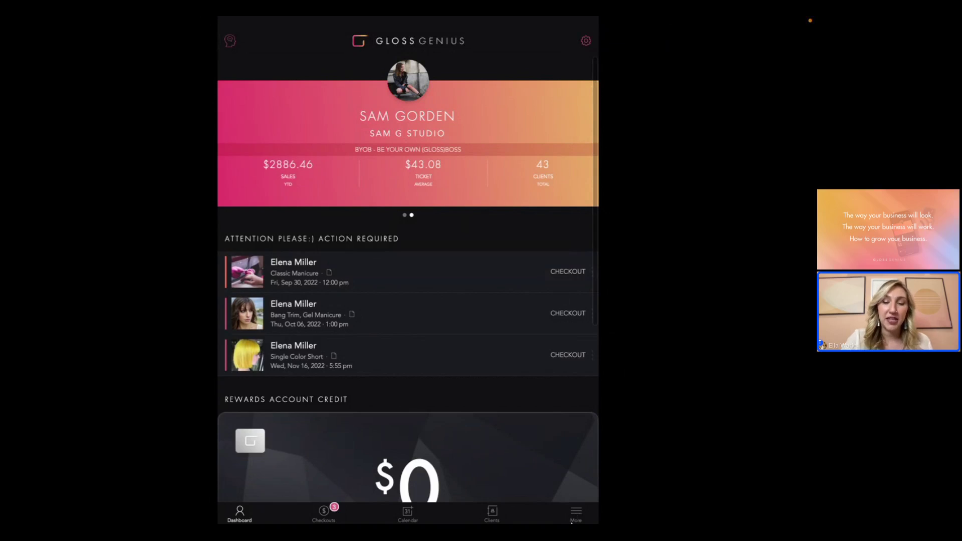
pyautogui.click(577, 514)
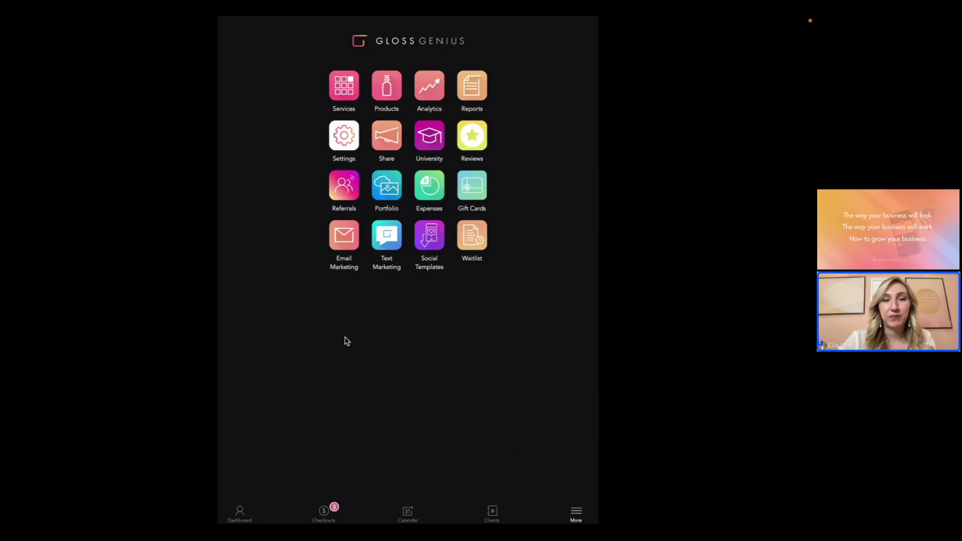
pyautogui.click(345, 142)
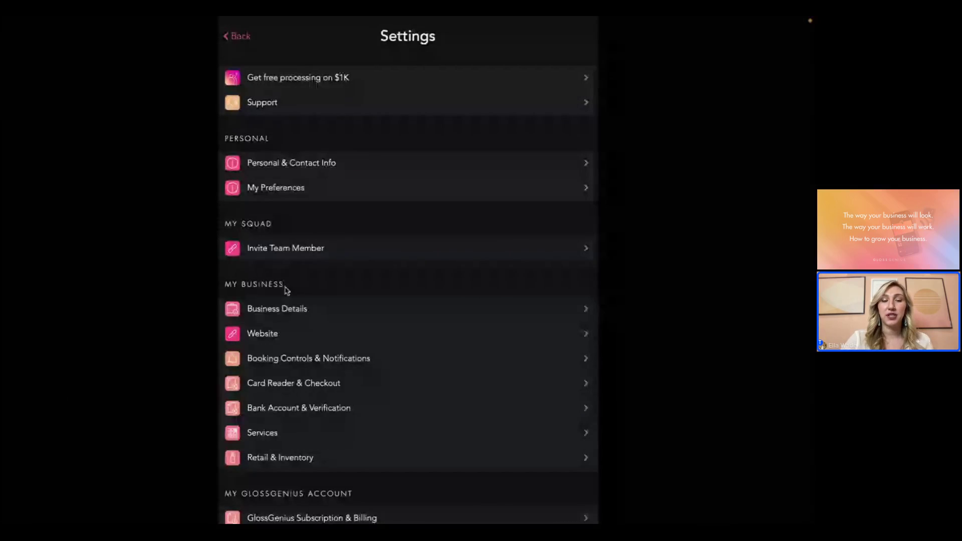
pyautogui.click(290, 336)
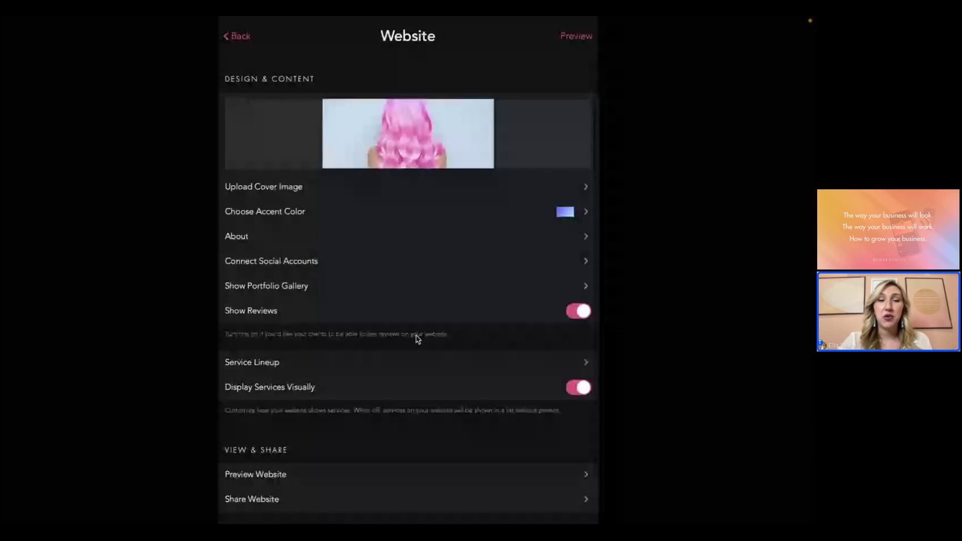
# View the available cover images for the website and leave without choosing one.
pyautogui.click(380, 186)
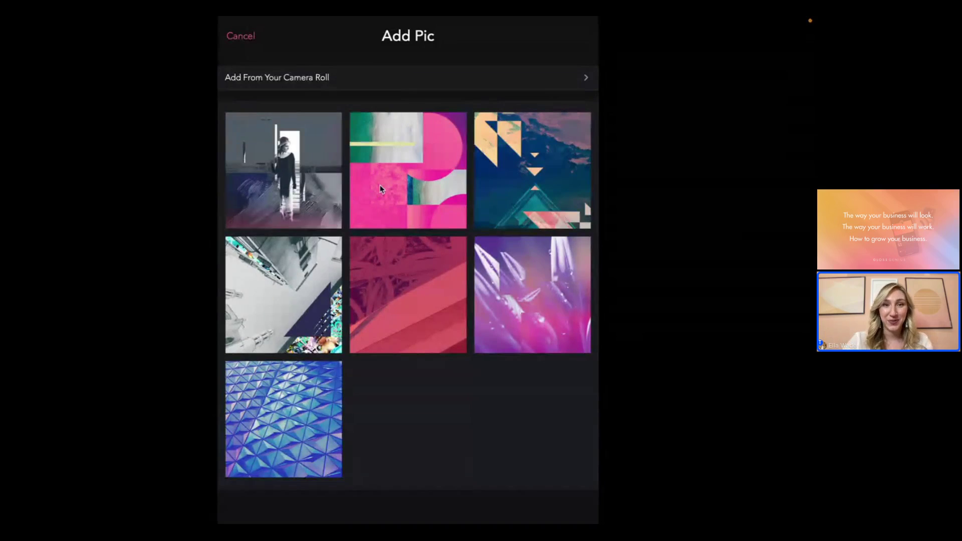
pyautogui.click(251, 35)
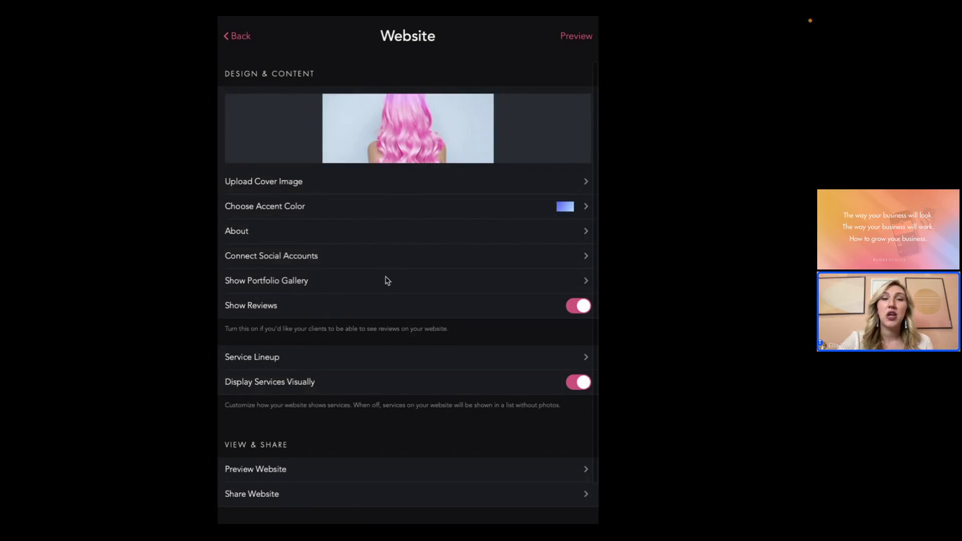
# Review the website URL setting and save it as samgstudio.glossgenius.com.
pyautogui.scroll(-2, 387, 280)
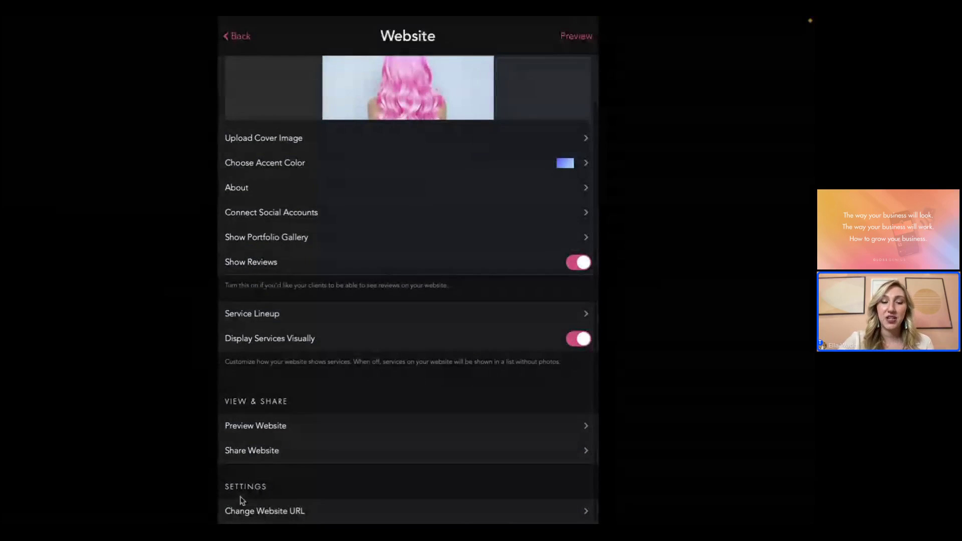
pyautogui.click(281, 511)
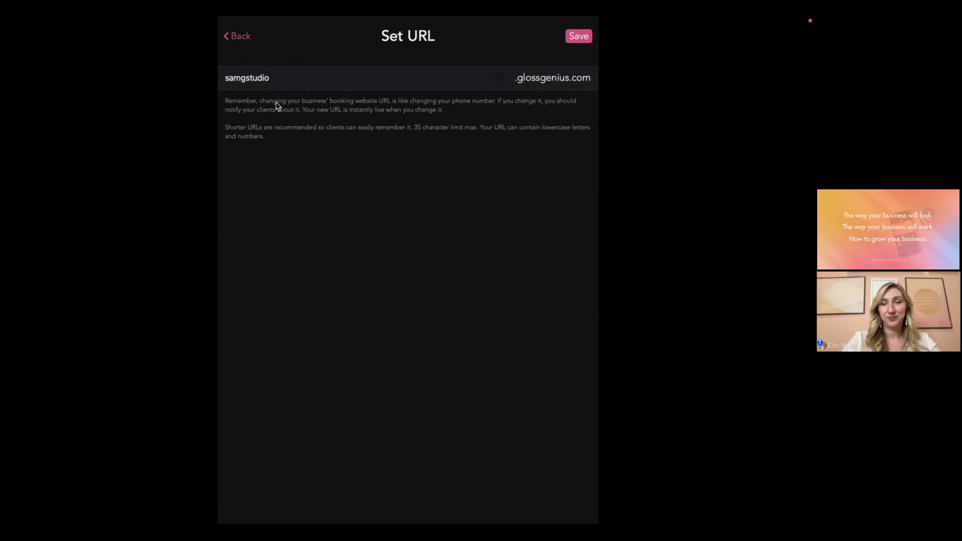
pyautogui.click(575, 38)
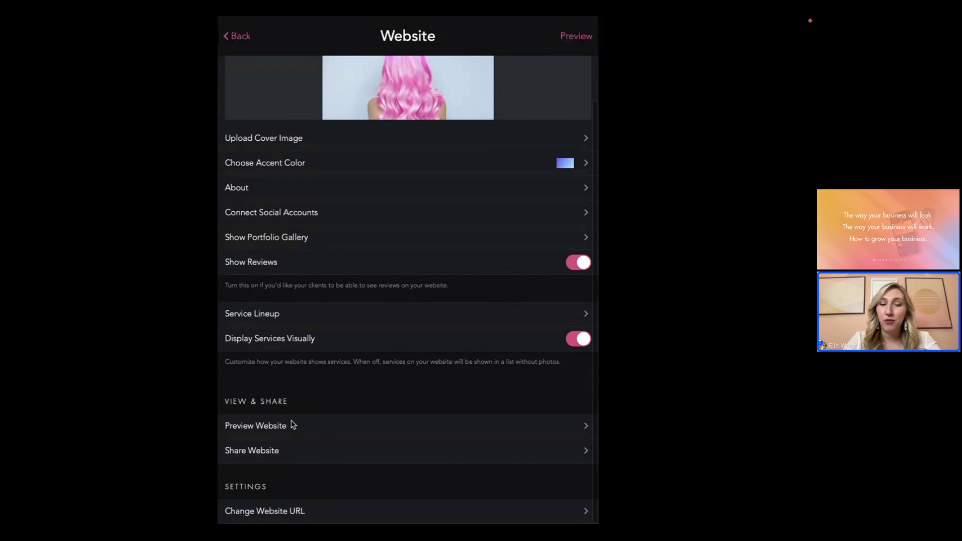
pyautogui.click(573, 37)
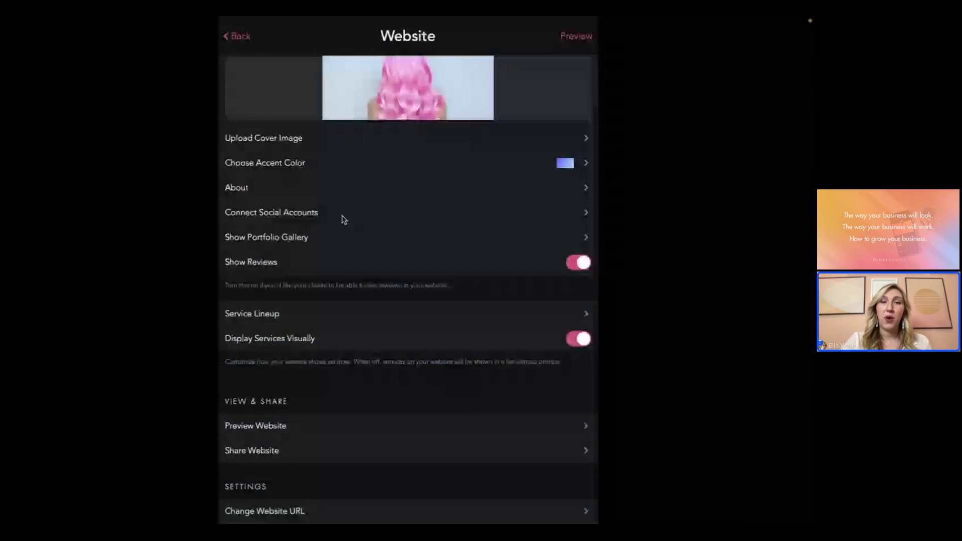
# Review the business hours and business location in the business details, and return to the Settings list.
pyautogui.click(242, 37)
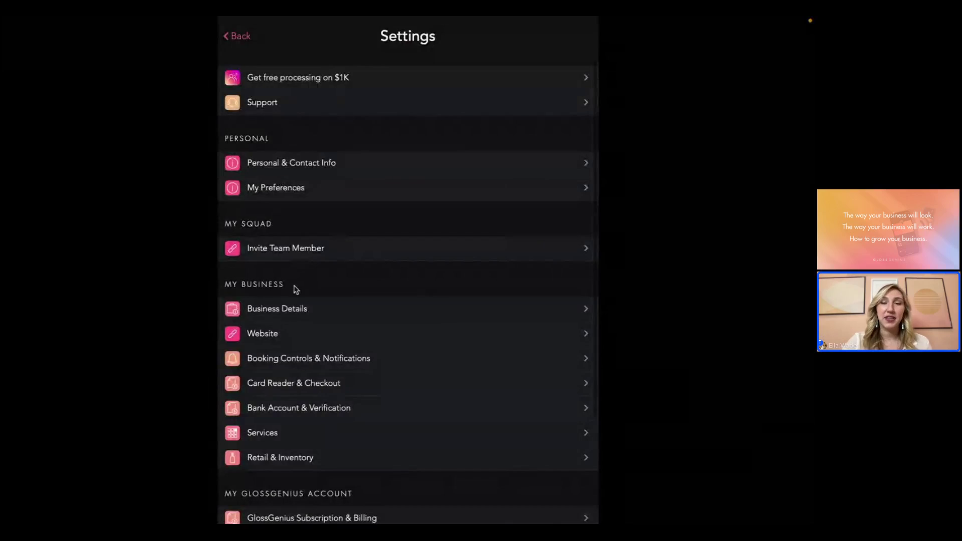
pyautogui.click(320, 314)
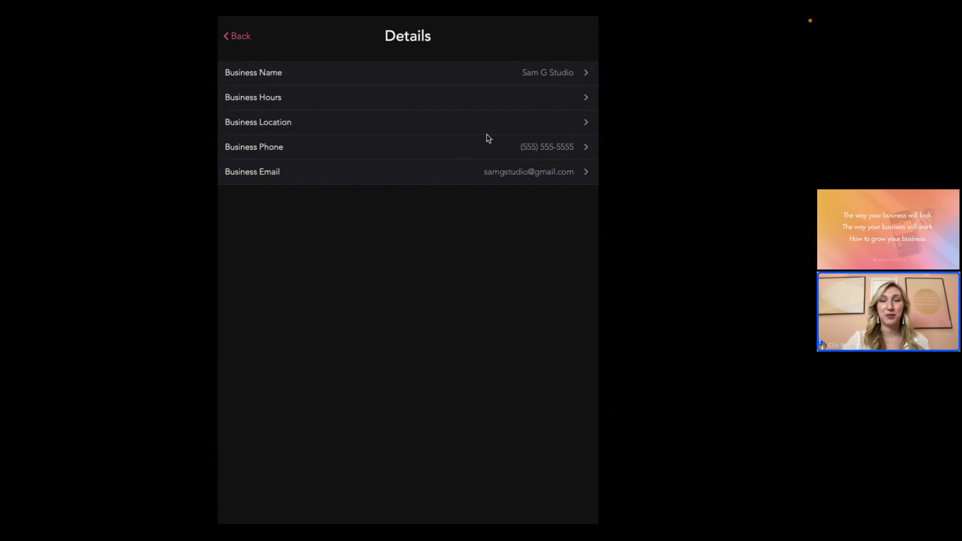
pyautogui.click(562, 106)
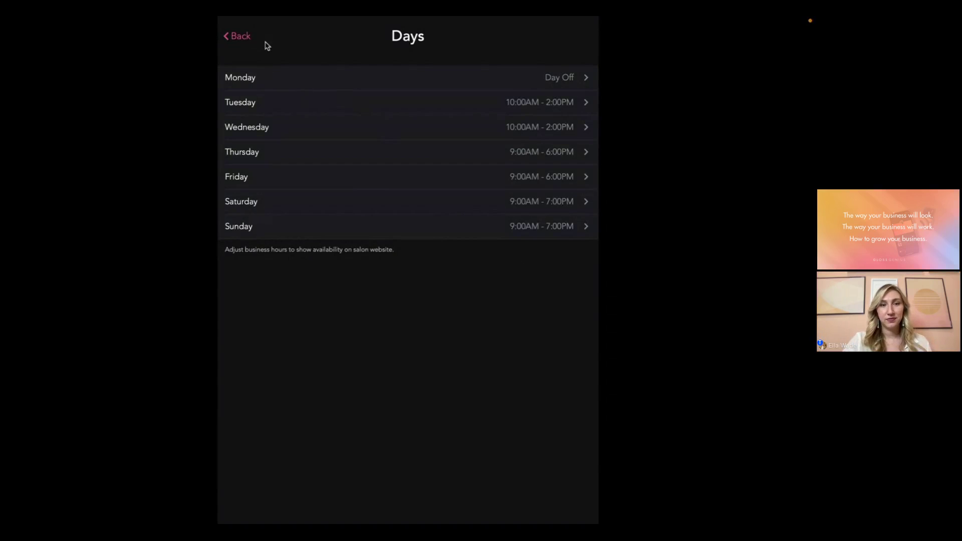
pyautogui.click(242, 37)
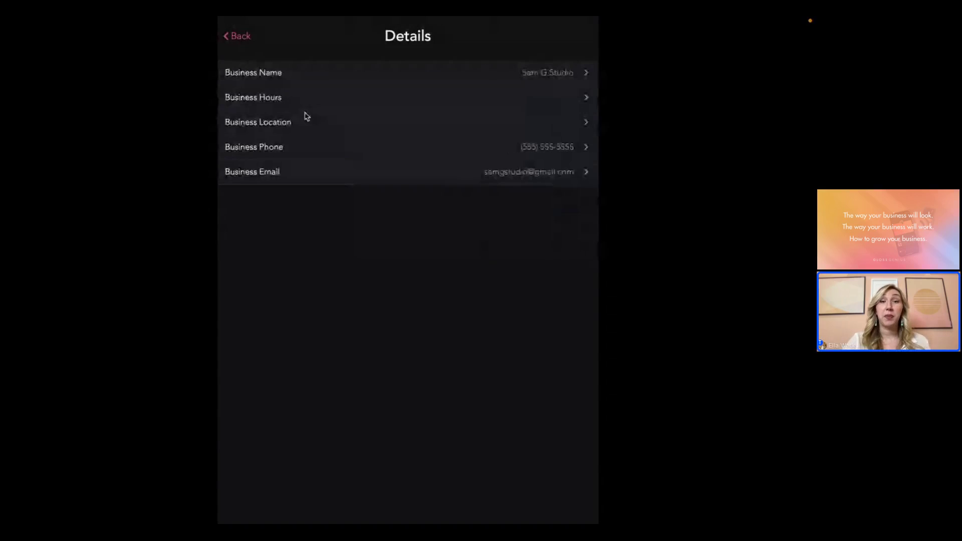
pyautogui.click(311, 123)
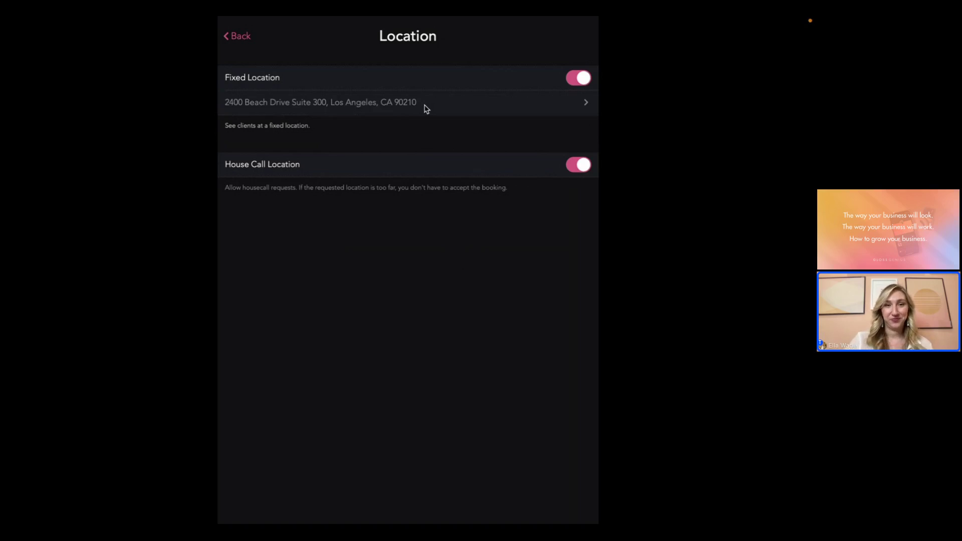
pyautogui.click(235, 36)
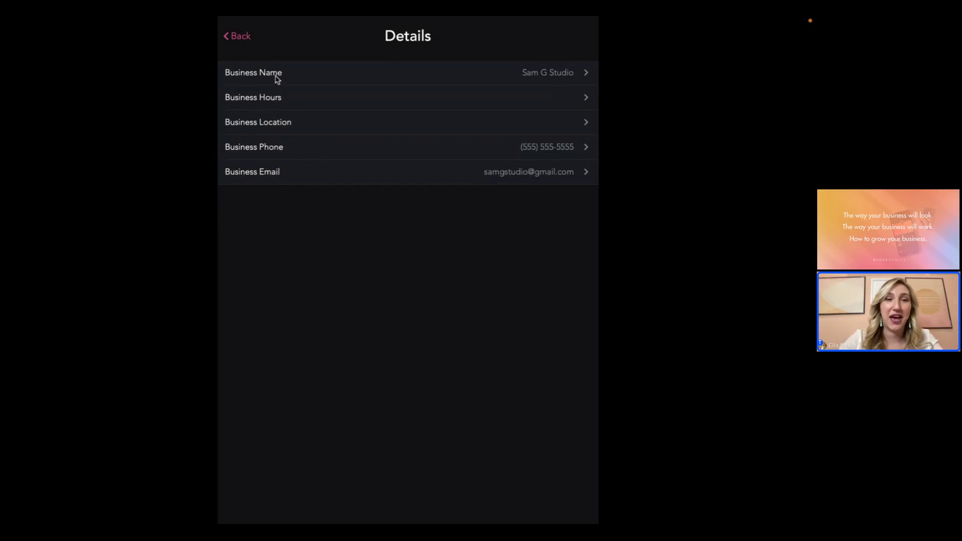
pyautogui.click(239, 37)
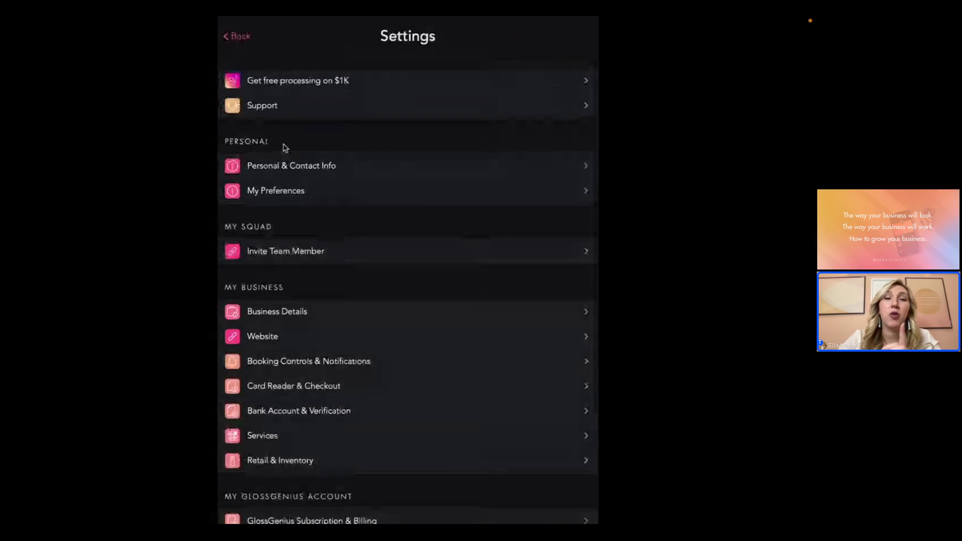
# Review the contact information in the personal profile and return to the Settings list.
pyautogui.scroll(-1, 285, 149)
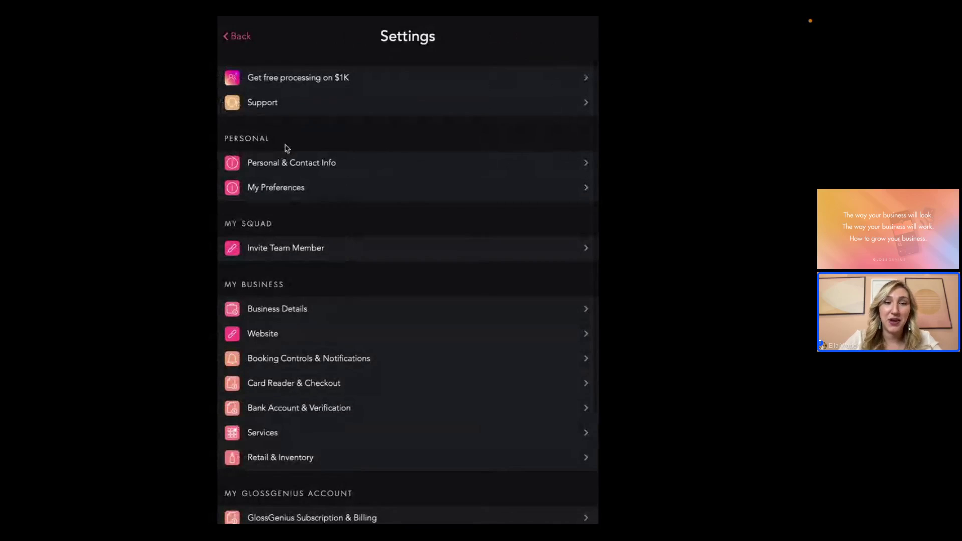
pyautogui.click(321, 165)
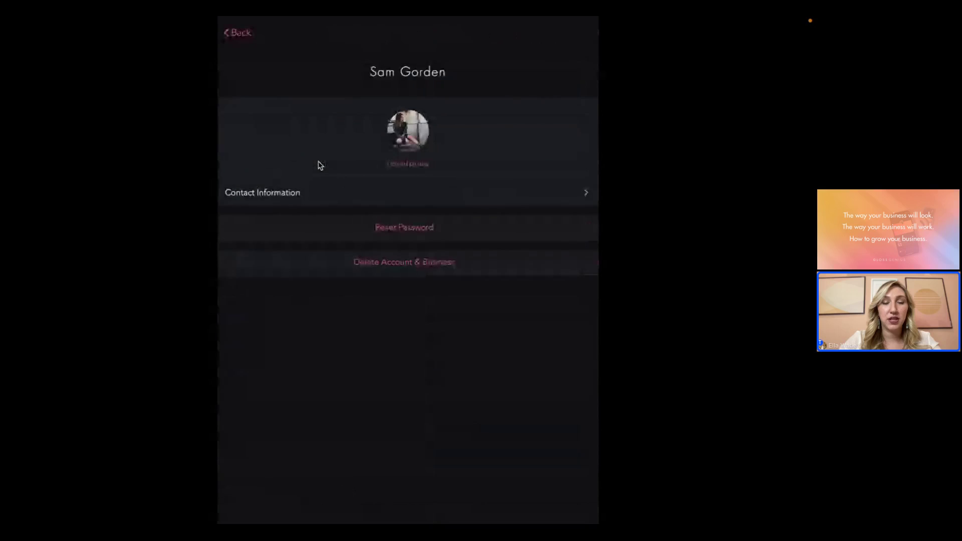
pyautogui.click(310, 192)
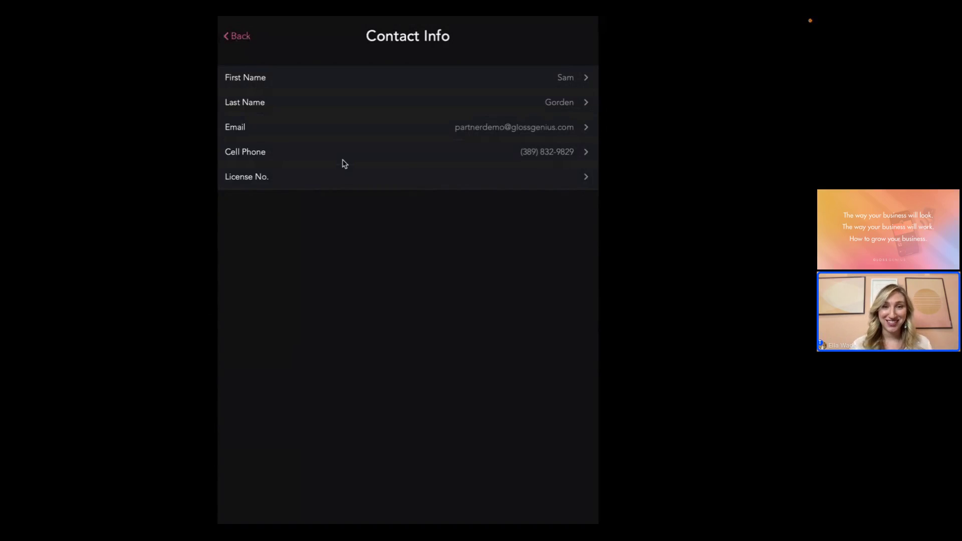
pyautogui.click(244, 38)
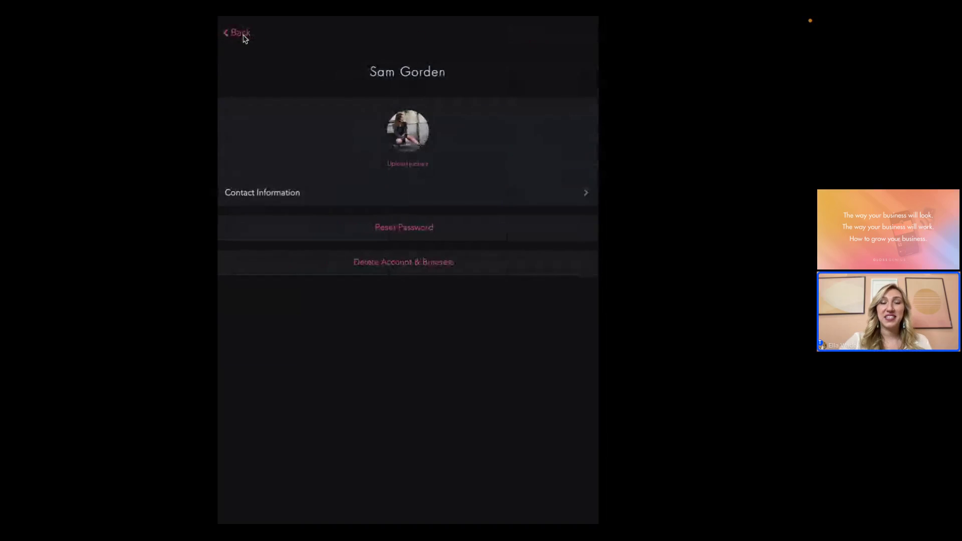
pyautogui.click(245, 39)
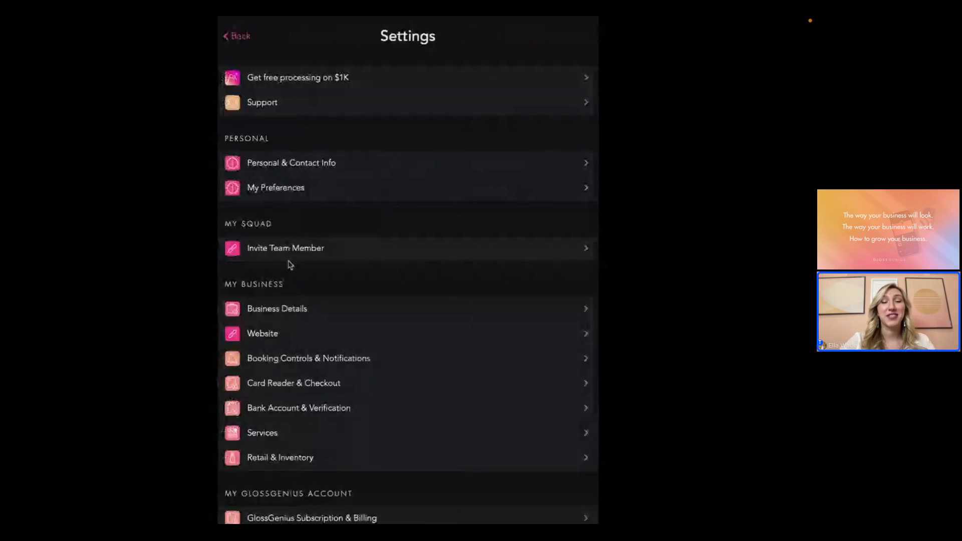
# Open the About text in the Website settings.
pyautogui.scroll(-1, 291, 264)
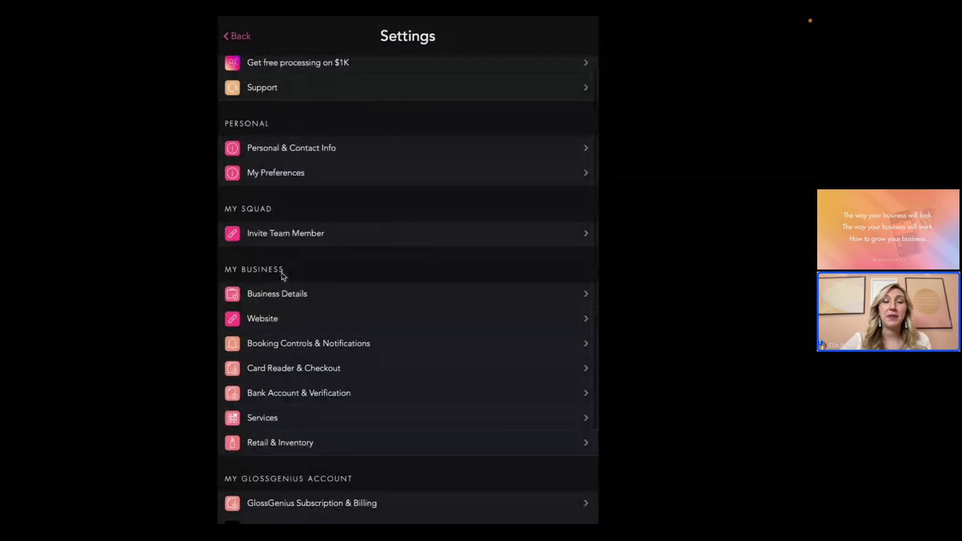
pyautogui.click(279, 324)
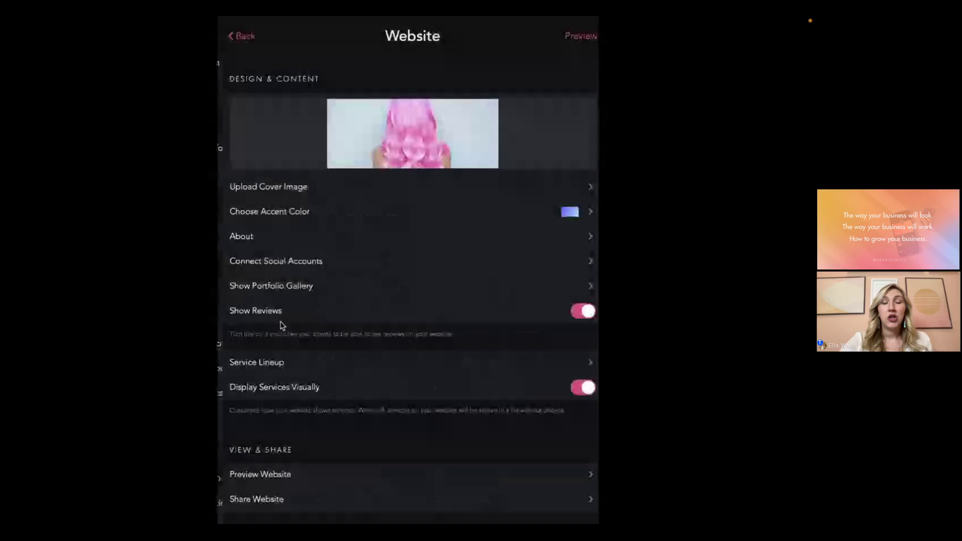
pyautogui.click(299, 240)
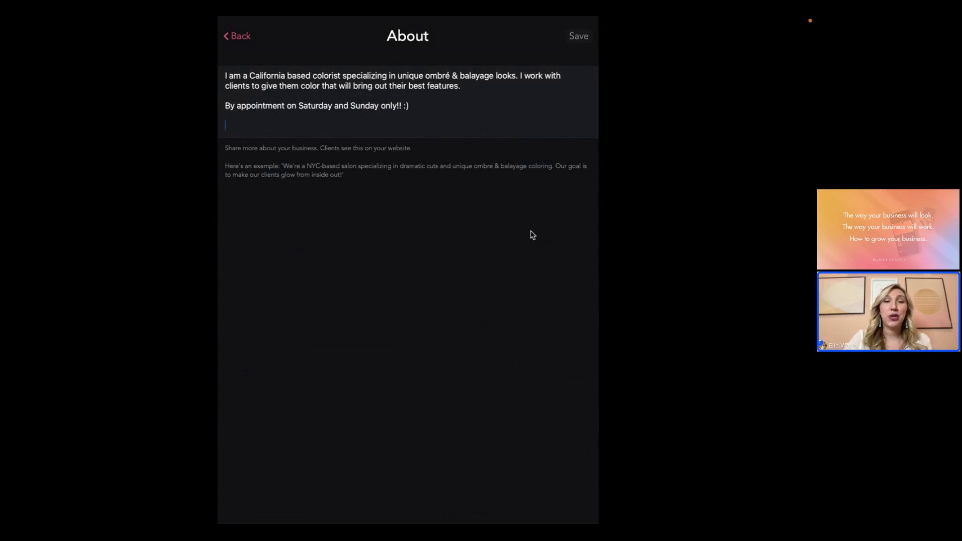
# Switch to the Sam G Studio site in the browser and examine its About page, from the description to the ratings and reviews.
pyautogui.hotkey('ctrl', 'Right')
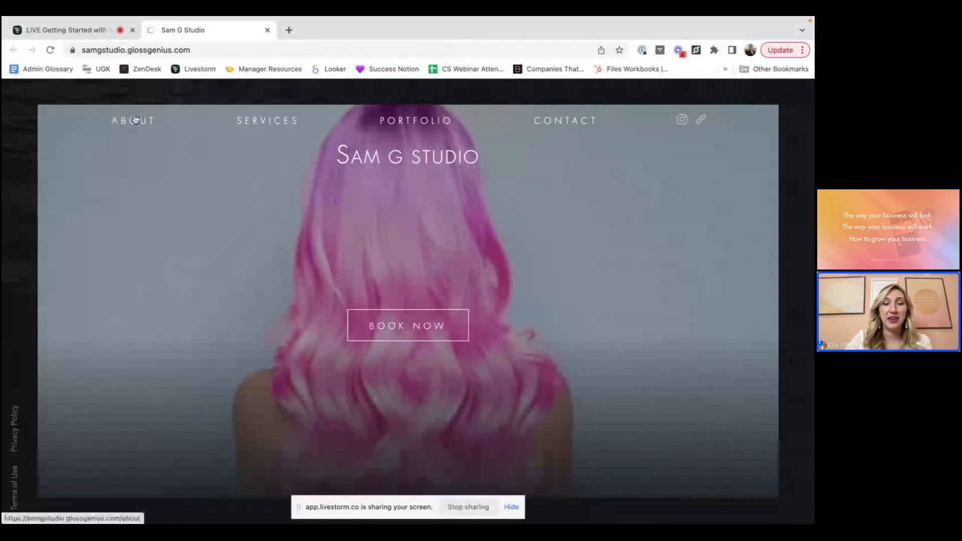
pyautogui.click(135, 119)
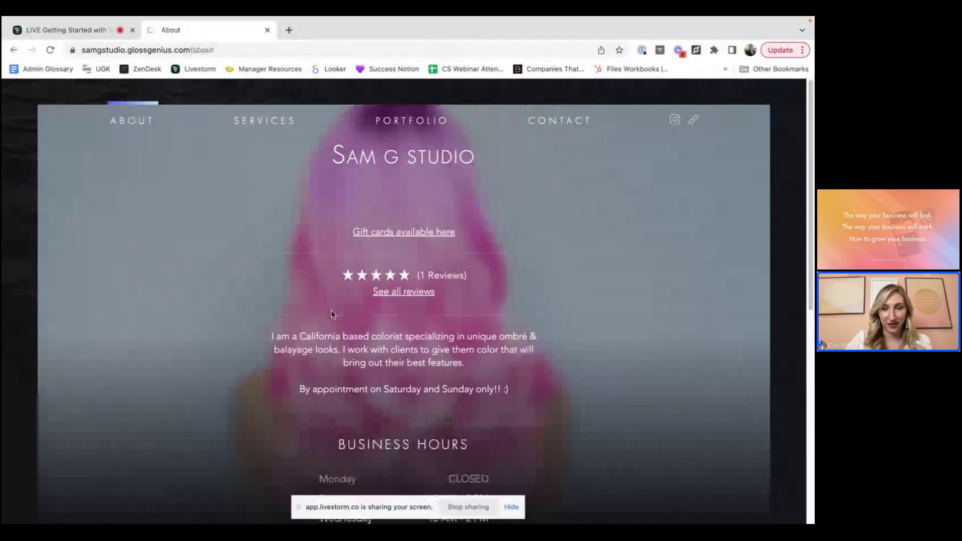
pyautogui.scroll(-2, 331, 315)
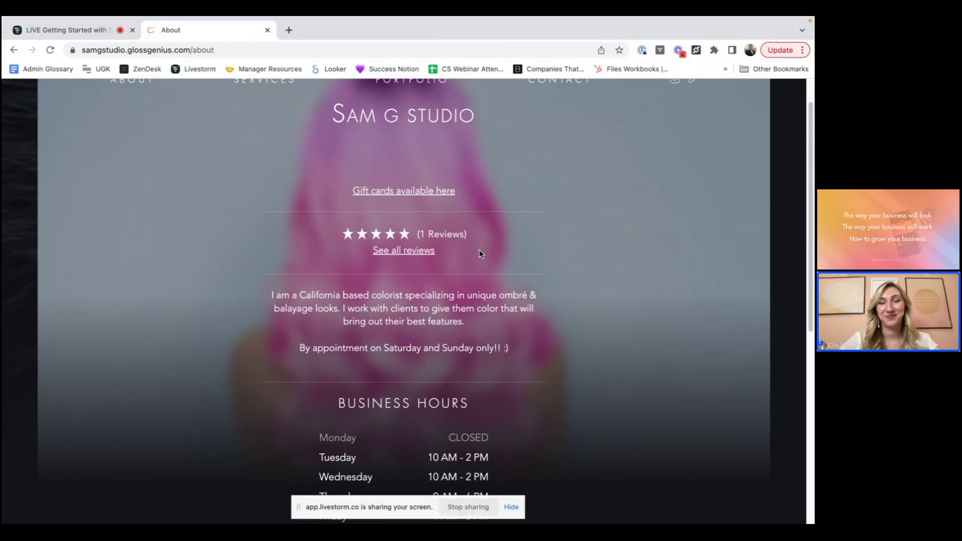
pyautogui.scroll(-1, 480, 252)
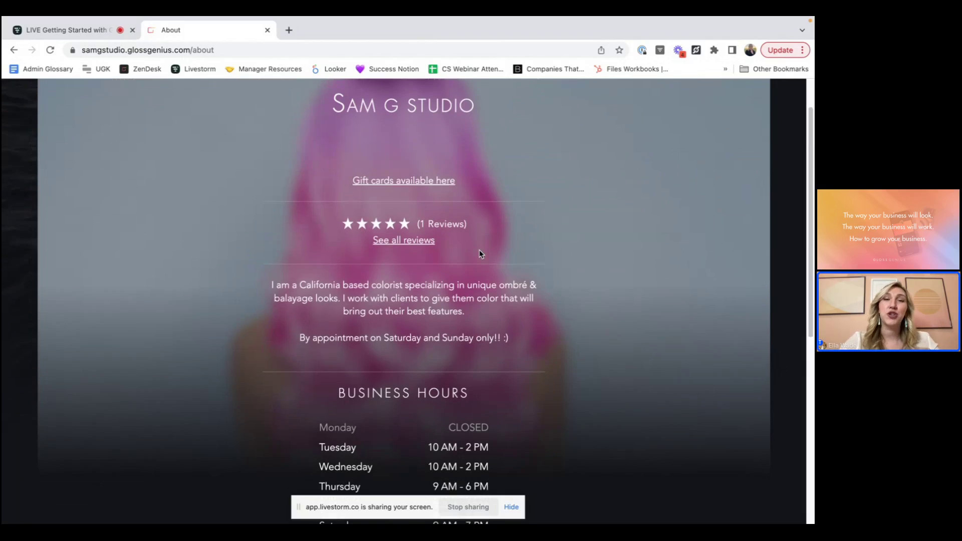
pyautogui.scroll(-3, 479, 250)
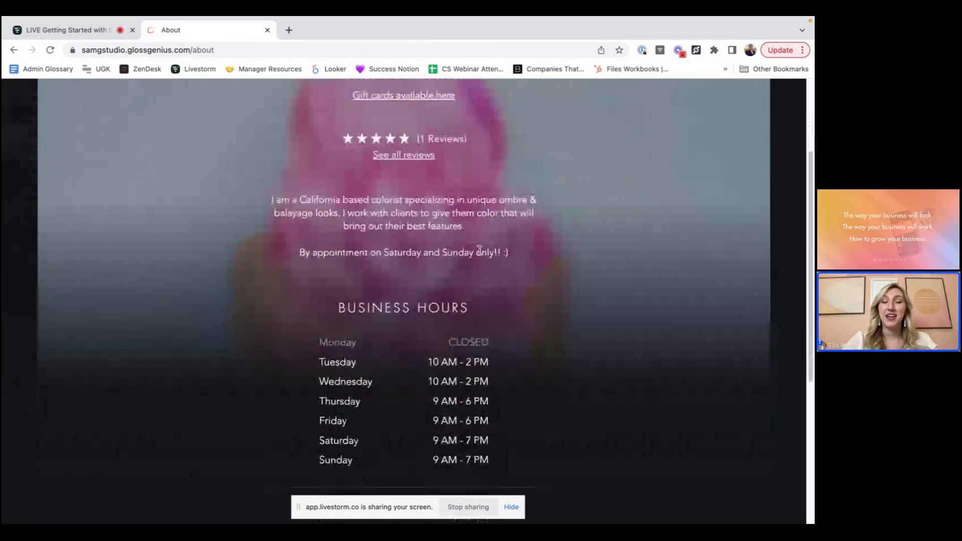
pyautogui.scroll(-1, 441, 346)
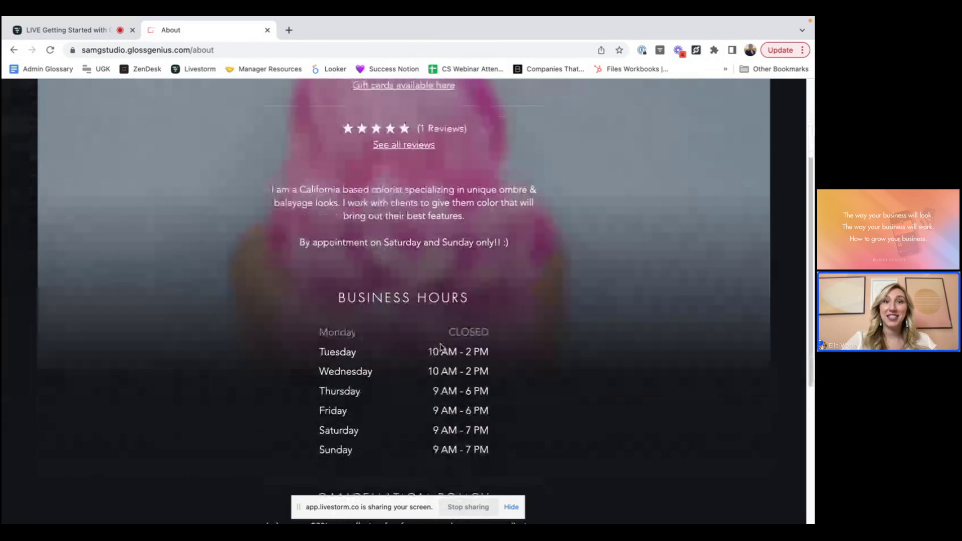
pyautogui.scroll(-5, 441, 345)
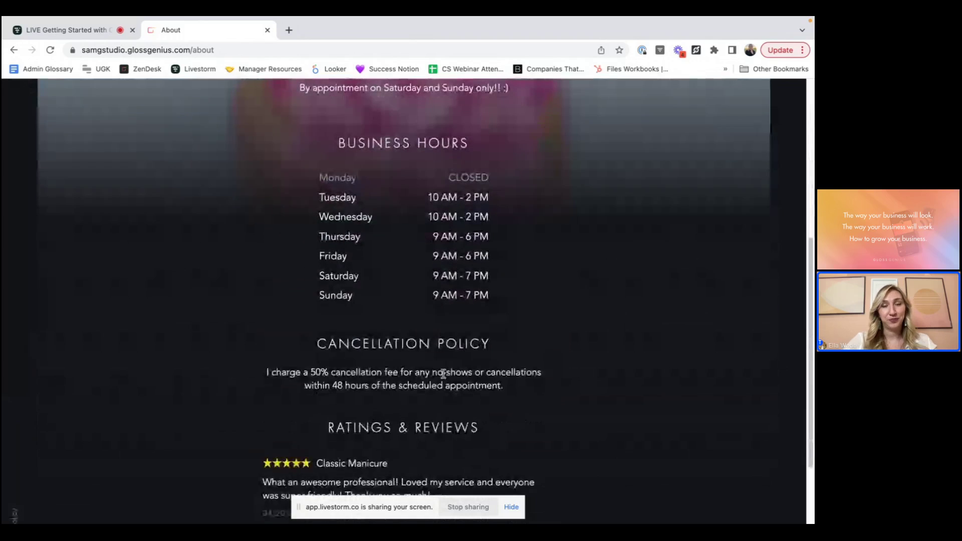
pyautogui.scroll(-2, 443, 374)
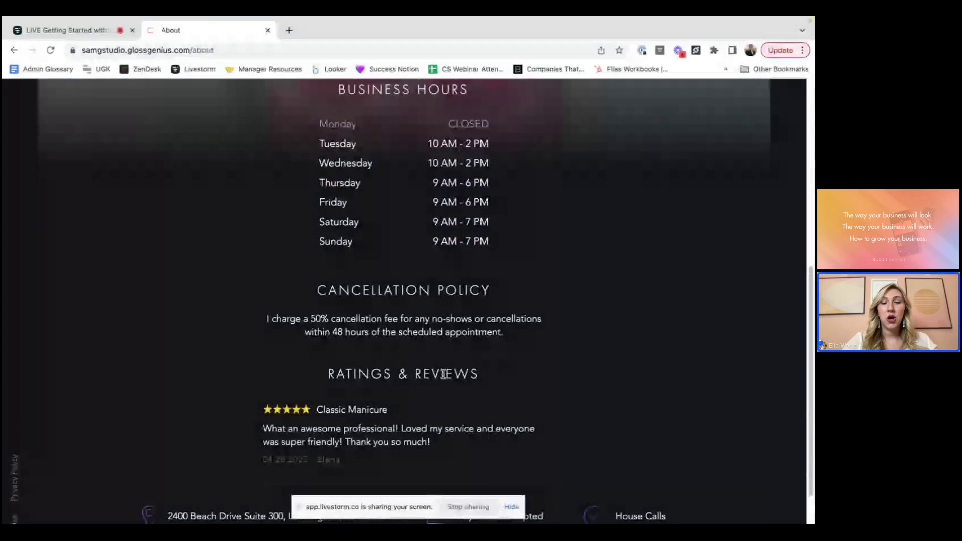
pyautogui.scroll(-2, 444, 373)
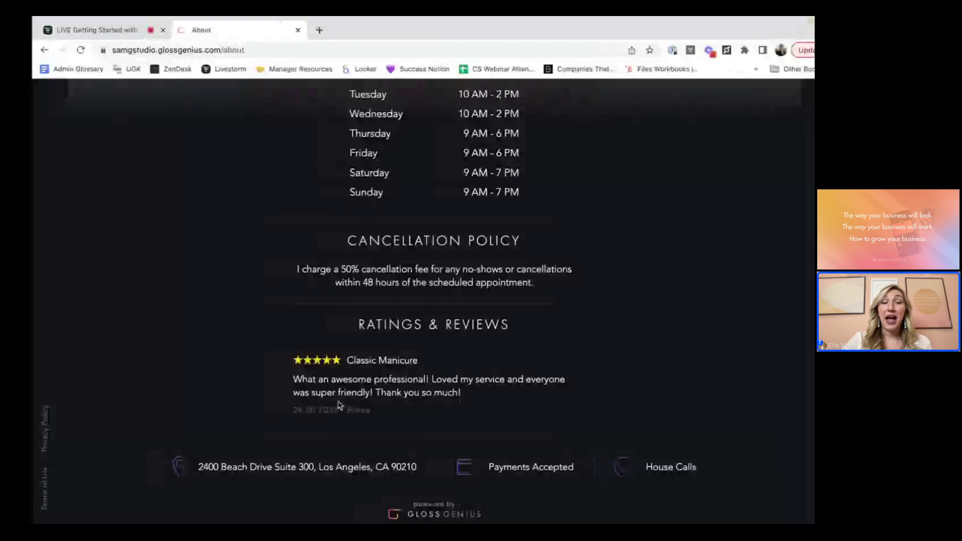
# Switch back to the GlossGenius app and leave the About text and Website settings for the Settings list.
pyautogui.hotkey('ctrl', 'Left')
pyautogui.click(233, 38)
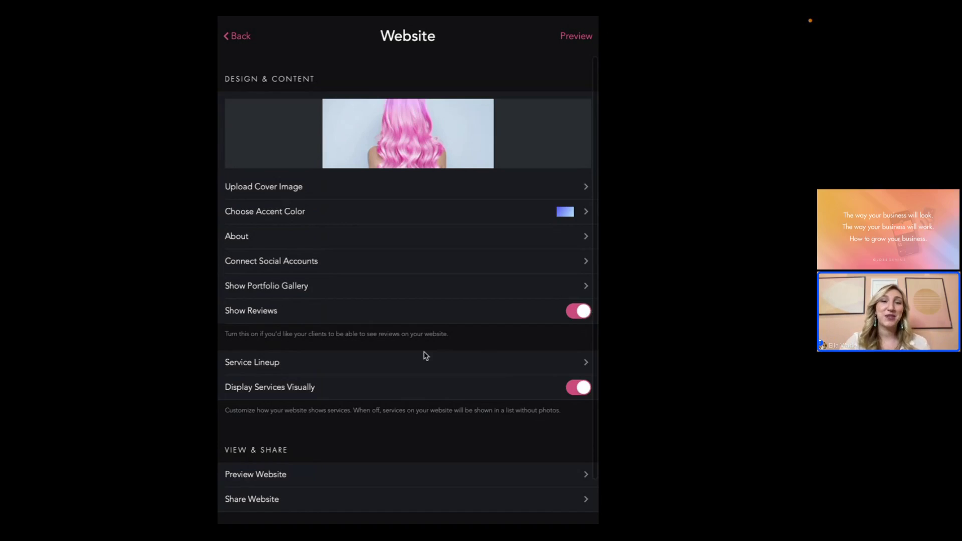
pyautogui.click(234, 38)
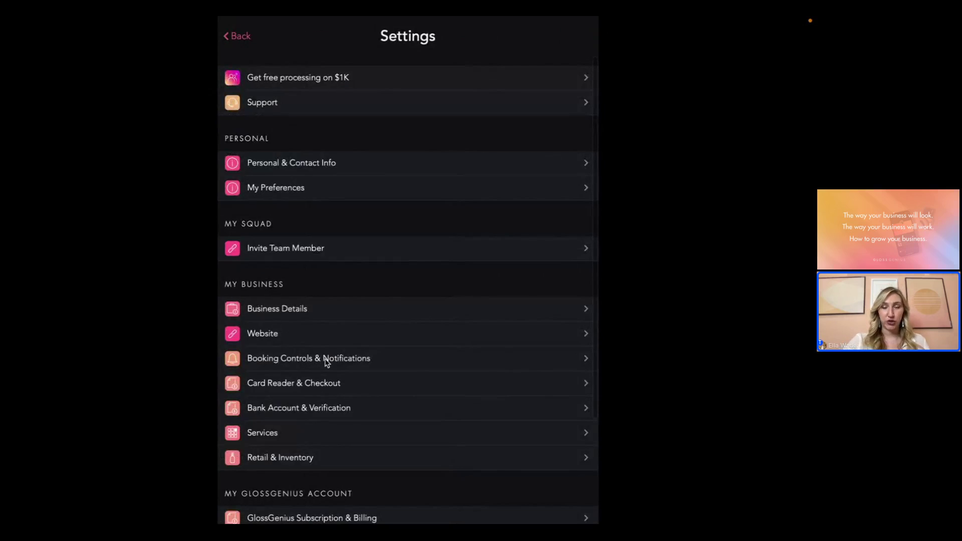
# Review the client notifications and the gift card settings under Booking Controls & Notifications.
pyautogui.click(327, 362)
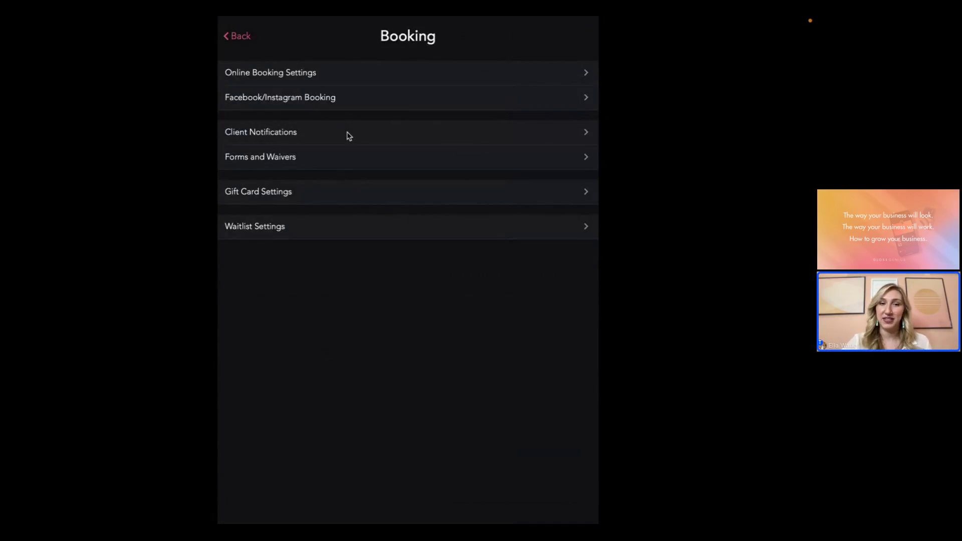
pyautogui.click(349, 136)
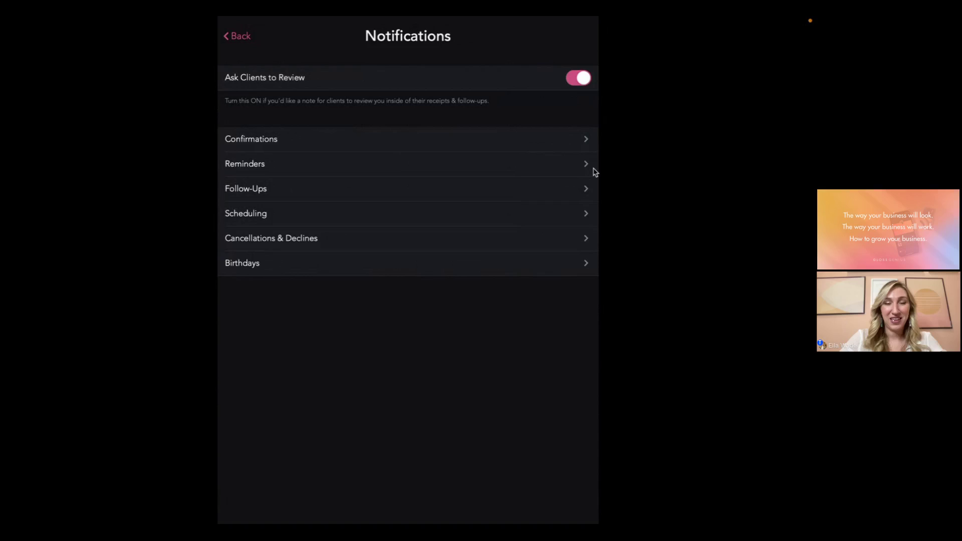
pyautogui.click(244, 37)
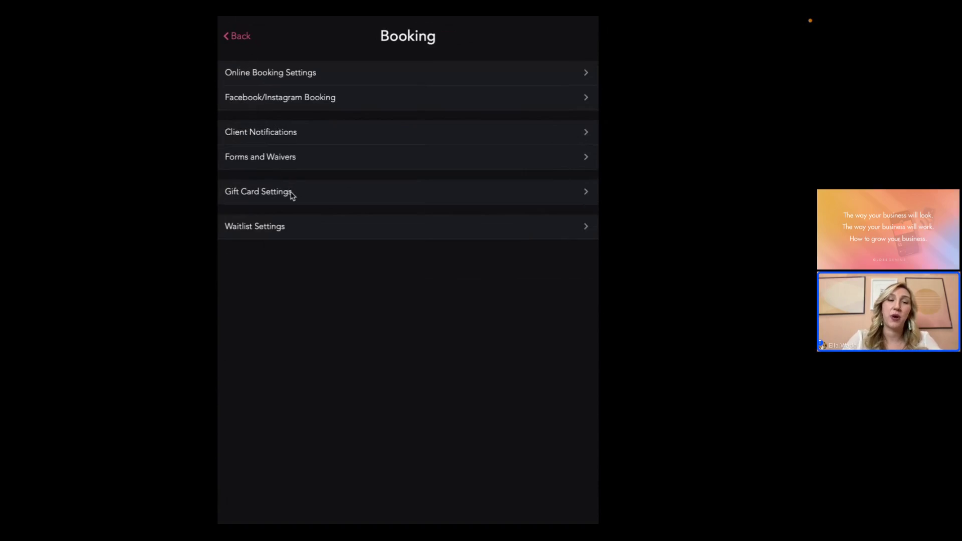
pyautogui.click(274, 198)
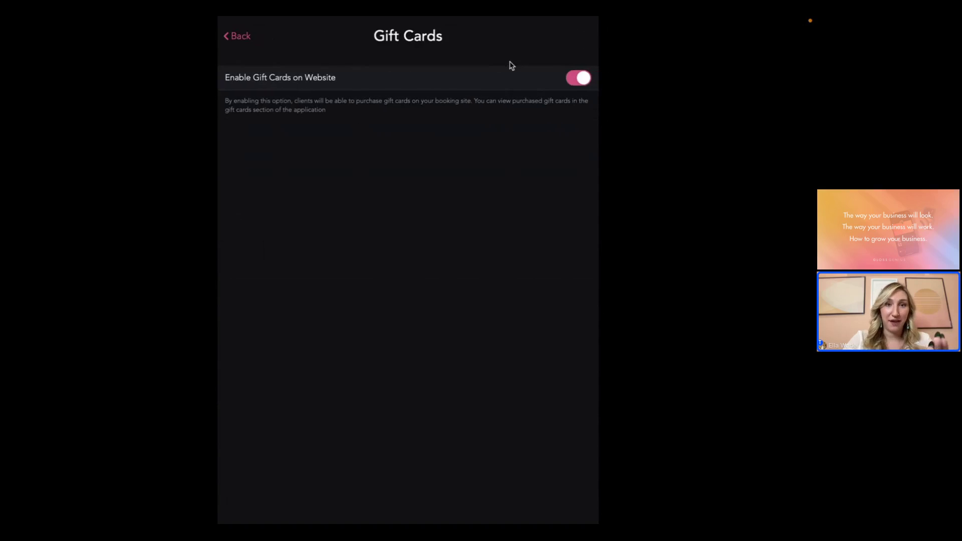
pyautogui.click(238, 36)
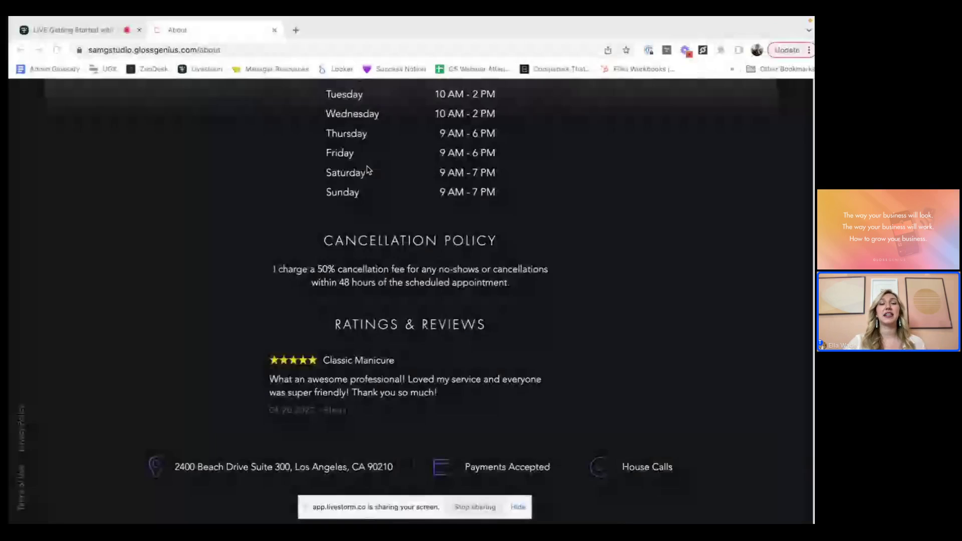
# Switch to the Sam G Studio site in the browser and look at the gift card link on its About page.
pyautogui.scroll(1, 368, 170)
pyautogui.scroll(2, 368, 170)
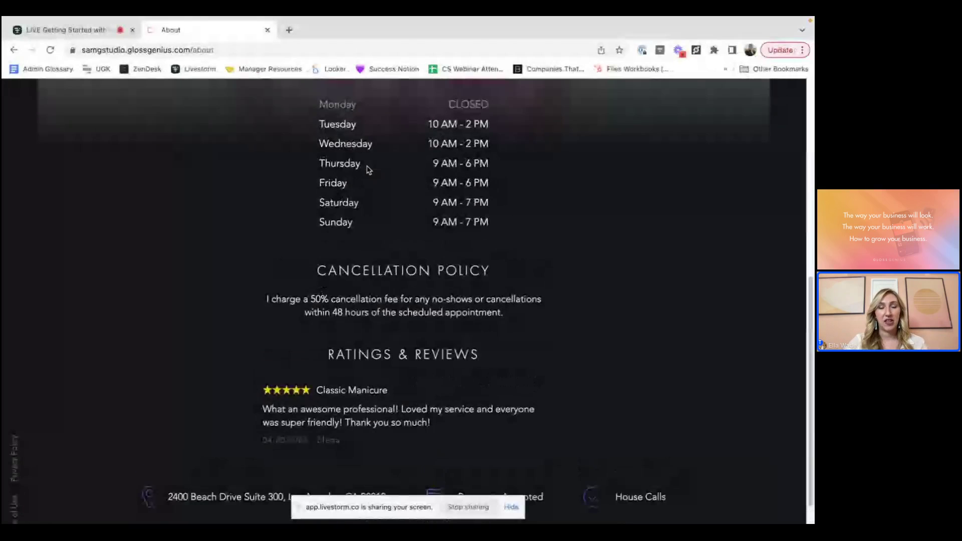
pyautogui.scroll(3, 369, 170)
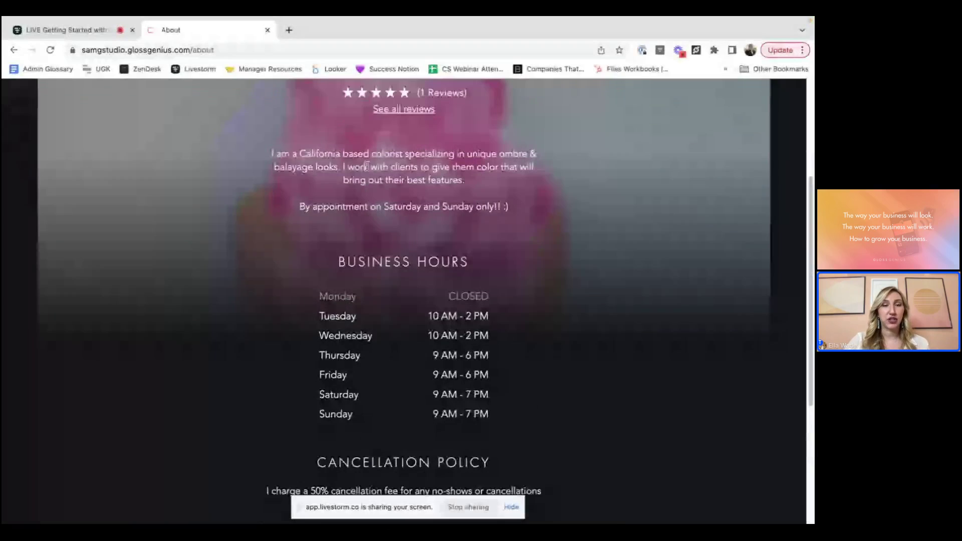
pyautogui.scroll(4, 366, 166)
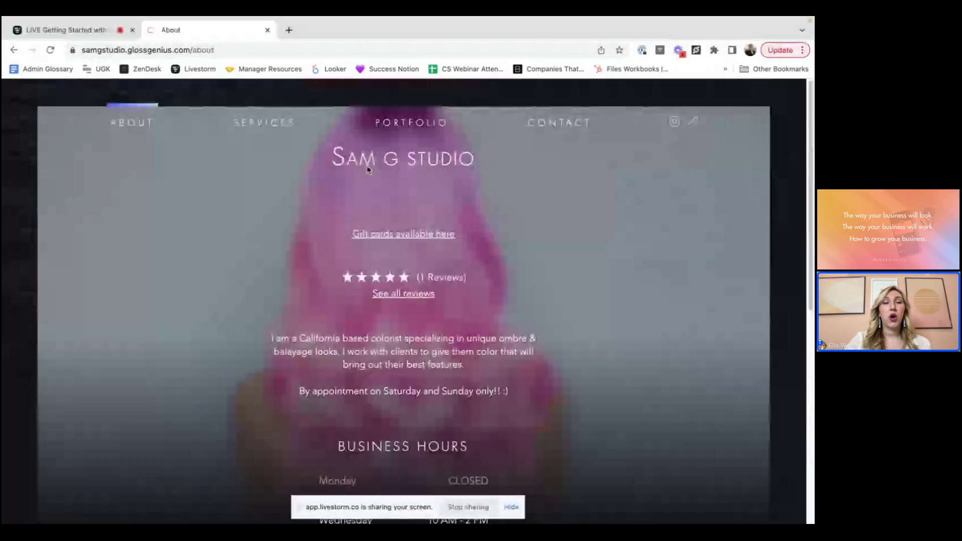
# Open the site's Services page and examine the service cards with their photos, descriptions, deposits, prices and durations.
pyautogui.click(262, 115)
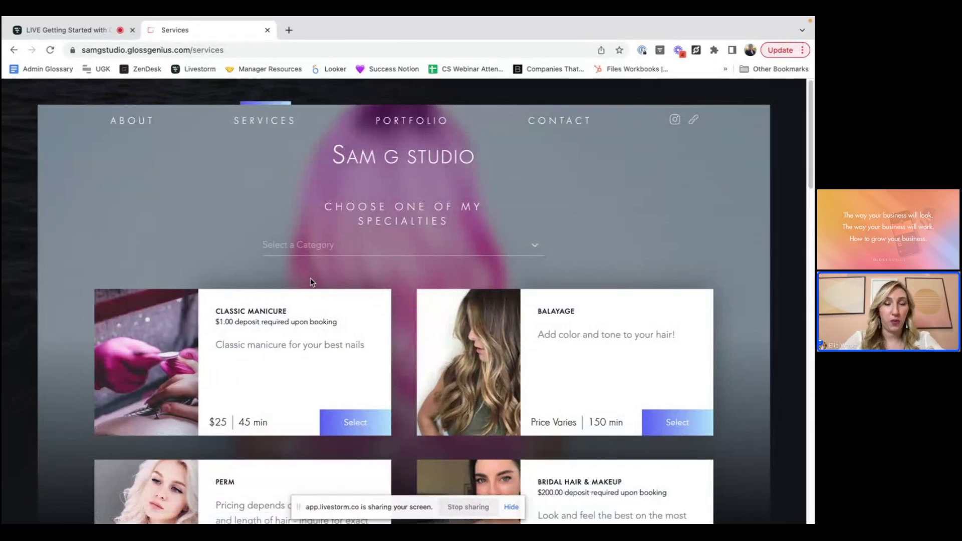
pyautogui.scroll(-1, 311, 282)
pyautogui.scroll(-2, 311, 281)
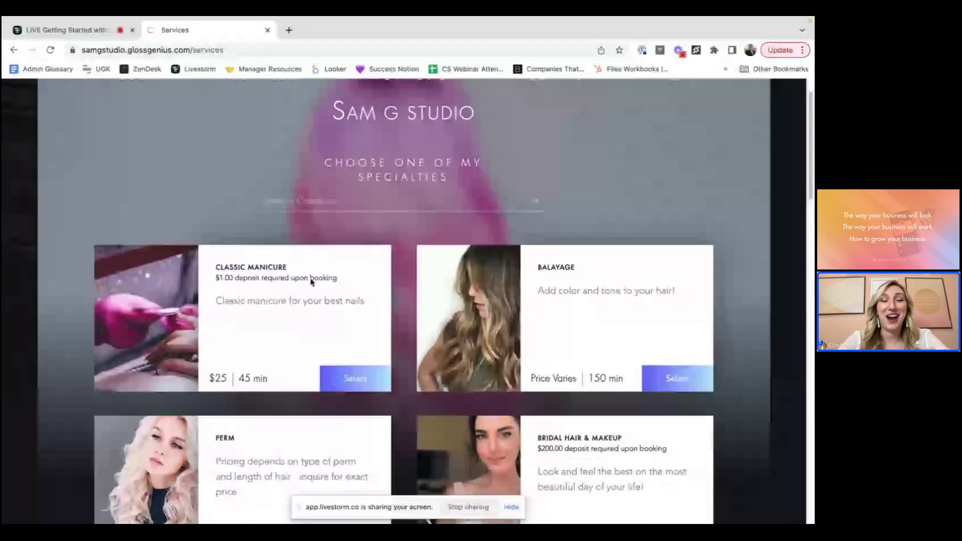
pyautogui.scroll(-2, 310, 281)
pyautogui.scroll(-3, 312, 283)
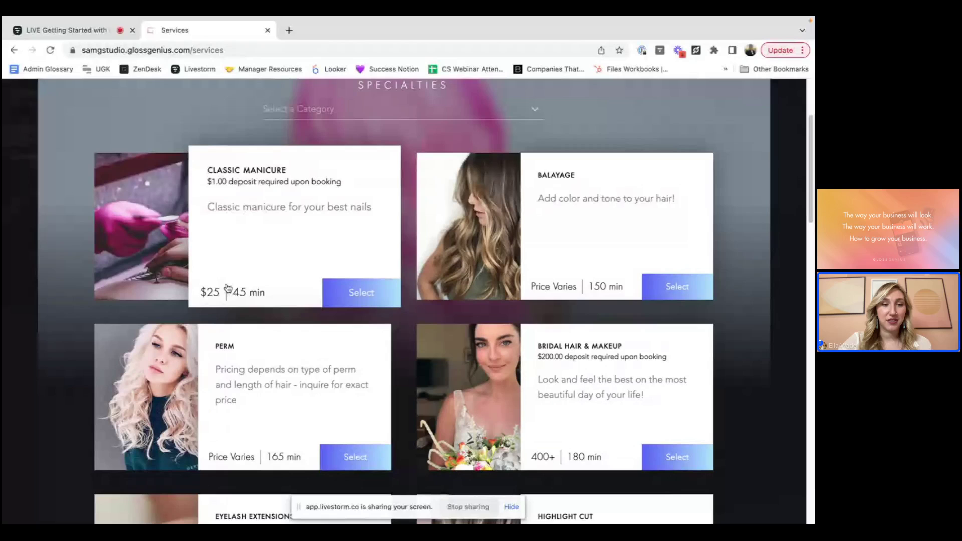
pyautogui.scroll(-1, 228, 288)
pyautogui.scroll(-1, 228, 288)
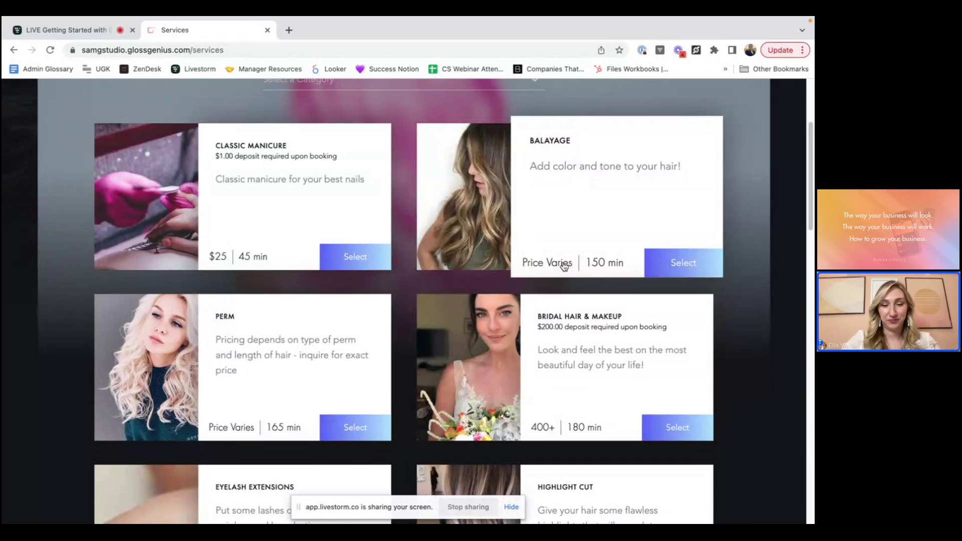
pyautogui.moveTo(507, 262)
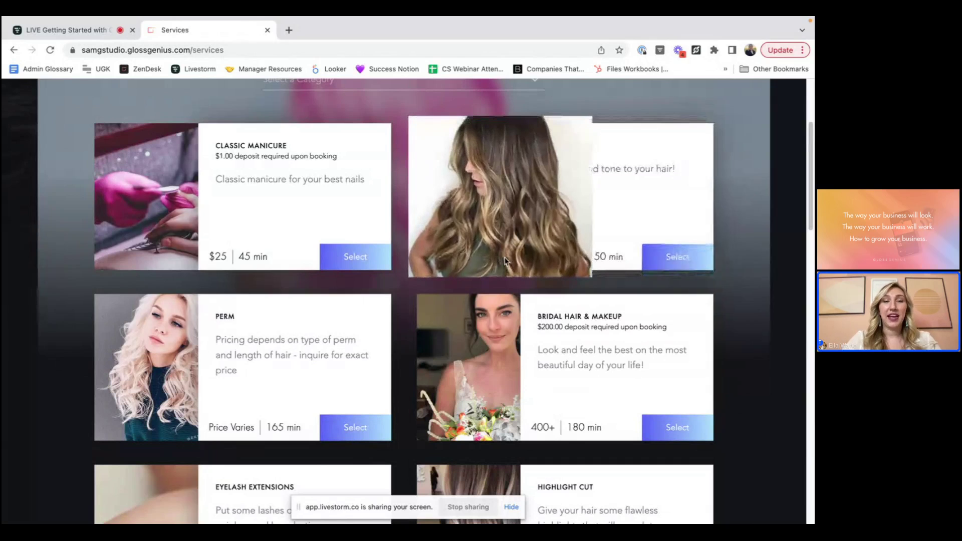
pyautogui.scroll(-1, 506, 261)
pyautogui.scroll(-2, 505, 260)
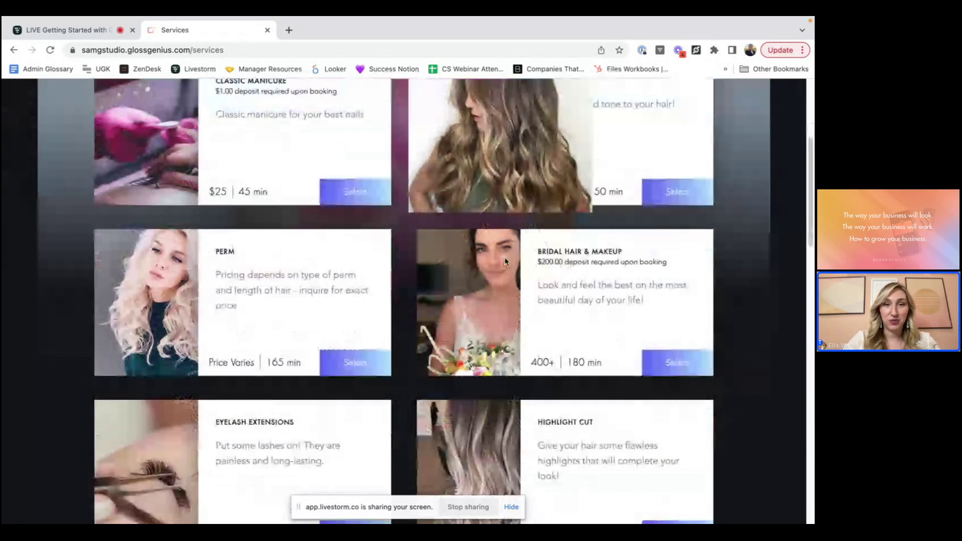
pyautogui.scroll(2, 506, 262)
pyautogui.scroll(2, 505, 260)
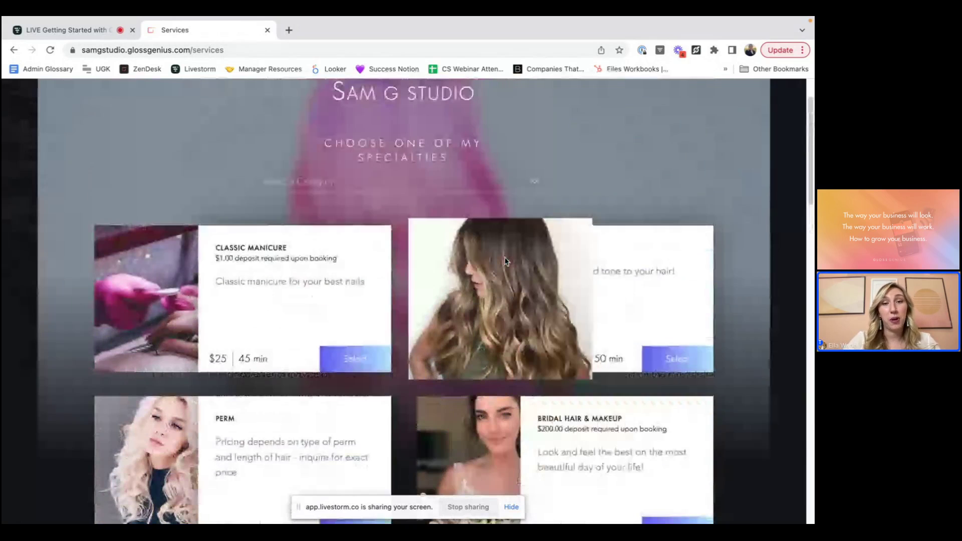
pyautogui.scroll(1, 505, 261)
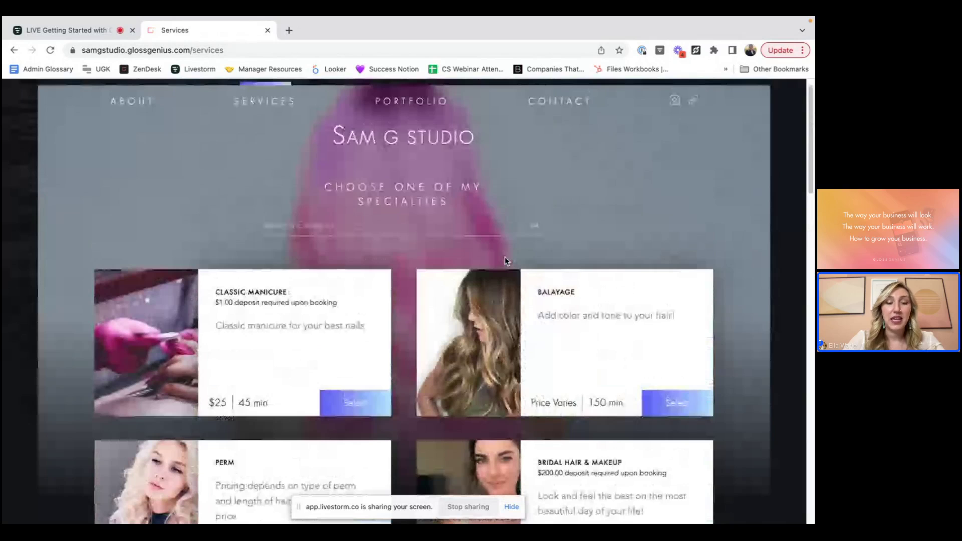
# Select the Classic Manicure and Balayage services for booking.
pyautogui.click(356, 410)
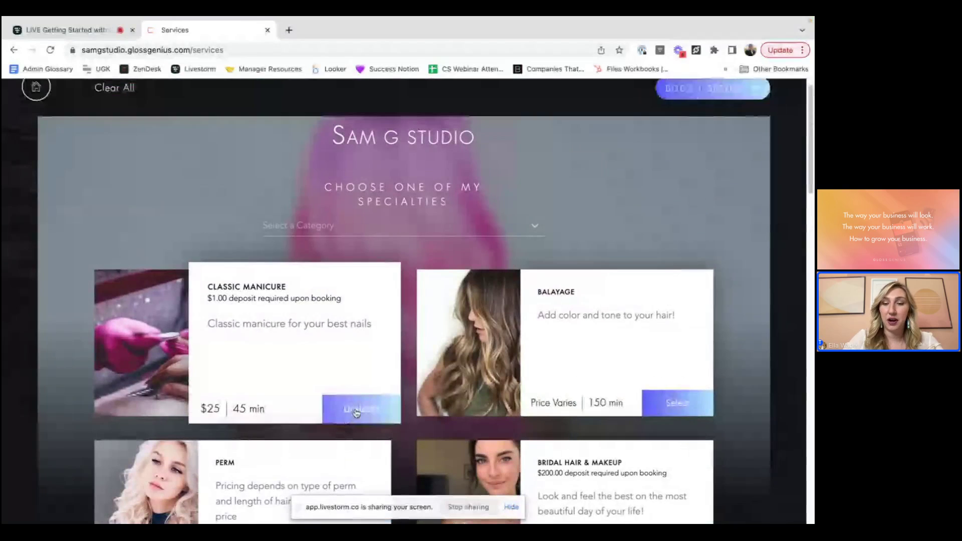
pyautogui.click(692, 404)
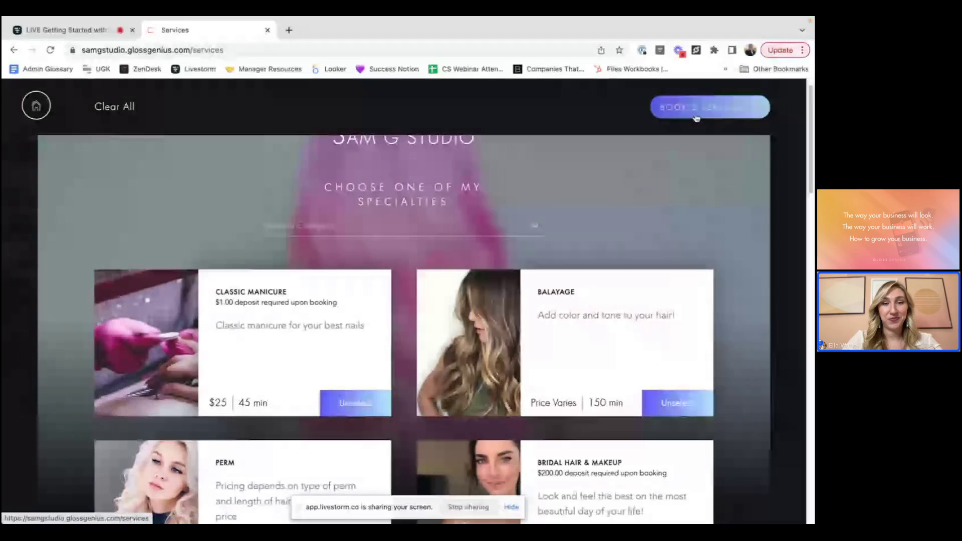
pyautogui.scroll(1, 524, 215)
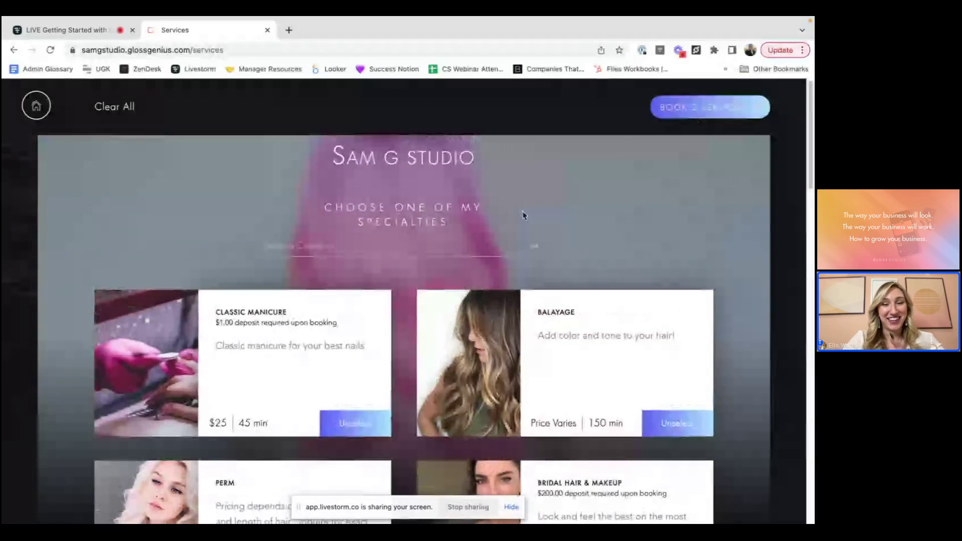
# Filter the services by the Nails category, then by Hair Services, and look through the listed services.
pyautogui.click(488, 252)
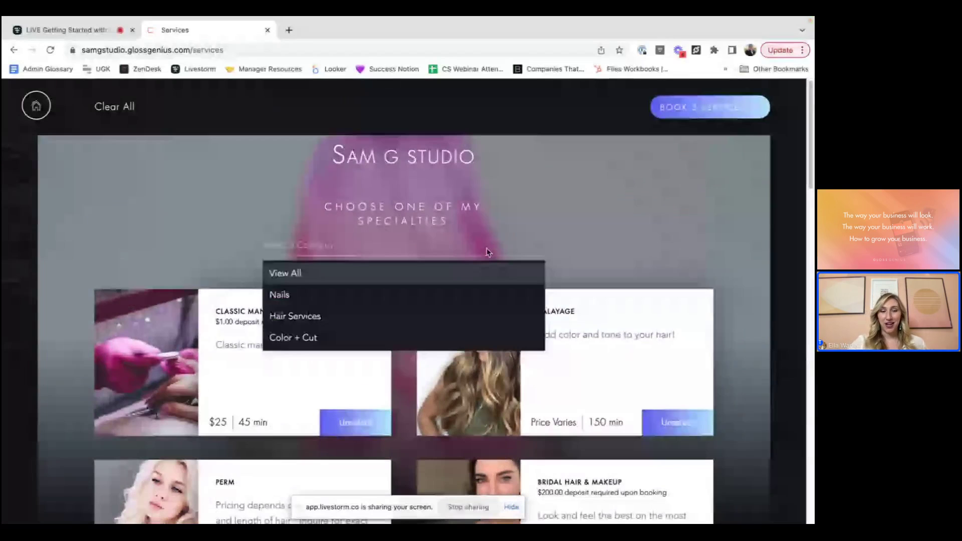
pyautogui.click(446, 295)
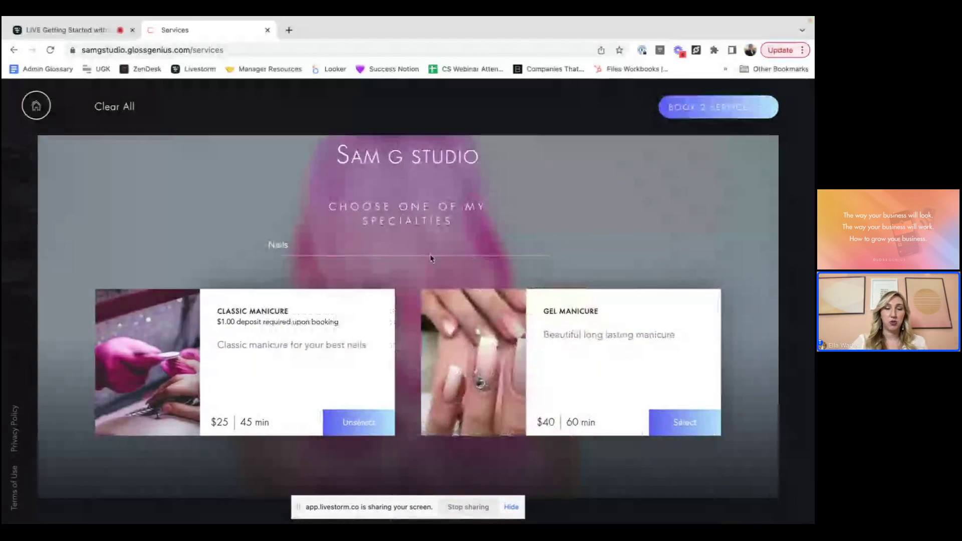
pyautogui.click(431, 259)
pyautogui.click(398, 321)
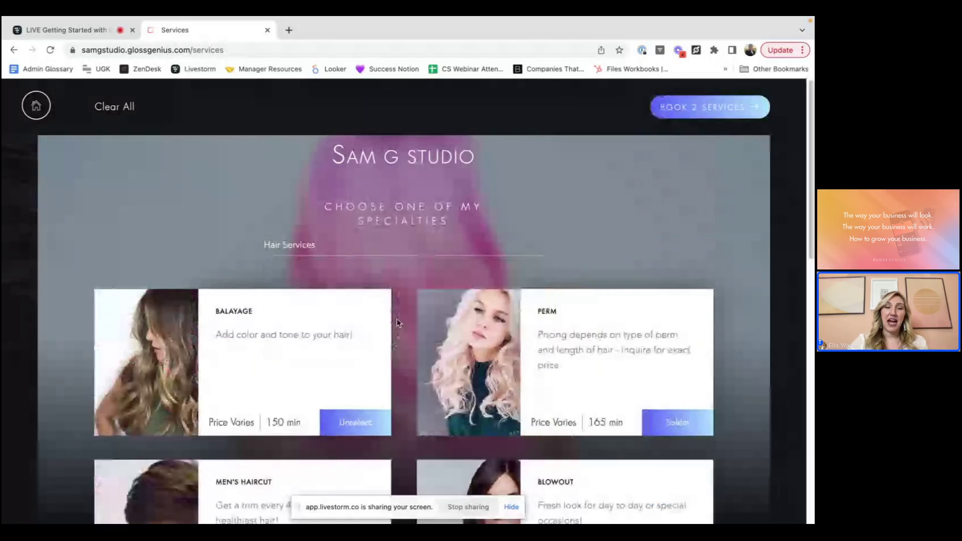
pyautogui.scroll(-3, 396, 322)
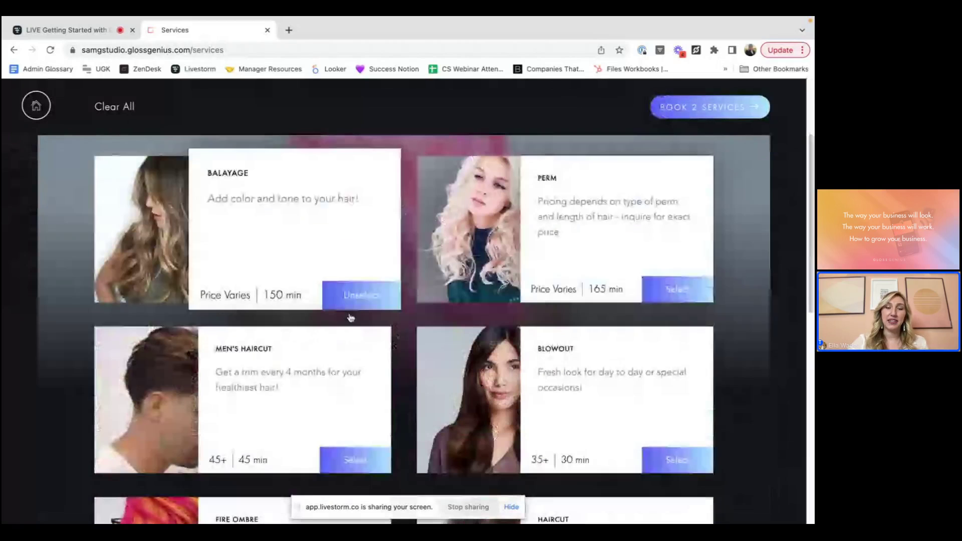
pyautogui.scroll(-2, 351, 317)
pyautogui.scroll(3, 339, 129)
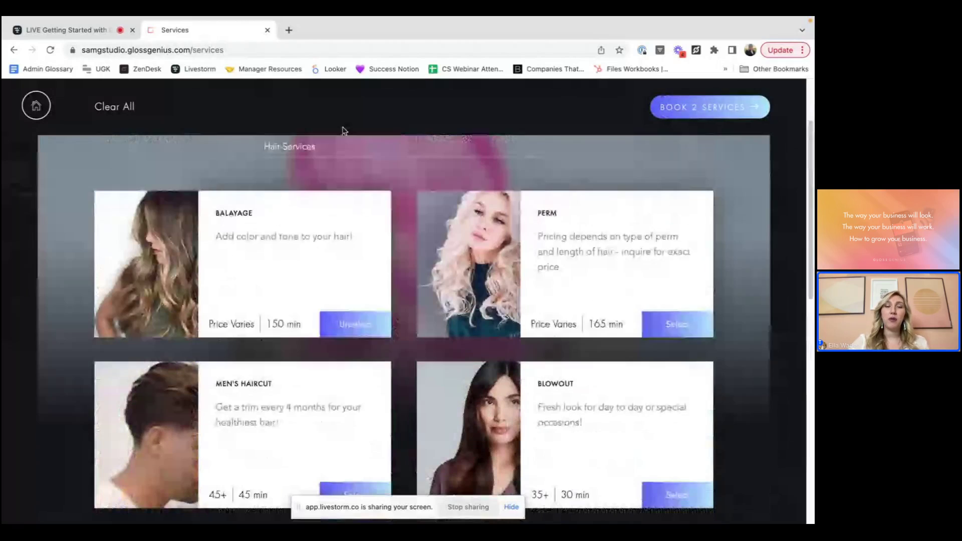
# Set the service category filter to View All.
pyautogui.click(337, 148)
pyautogui.click(330, 175)
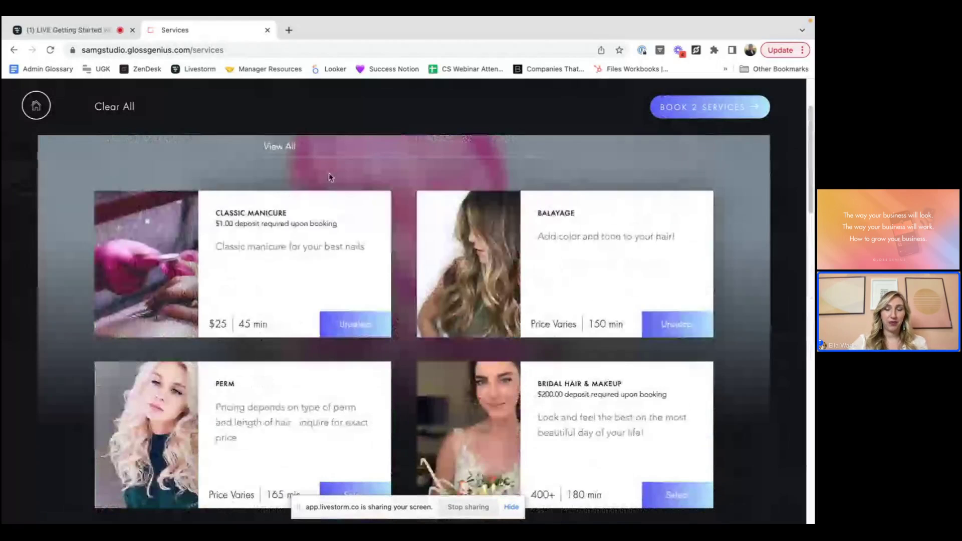
pyautogui.scroll(1, 331, 237)
pyautogui.scroll(1, 151, 231)
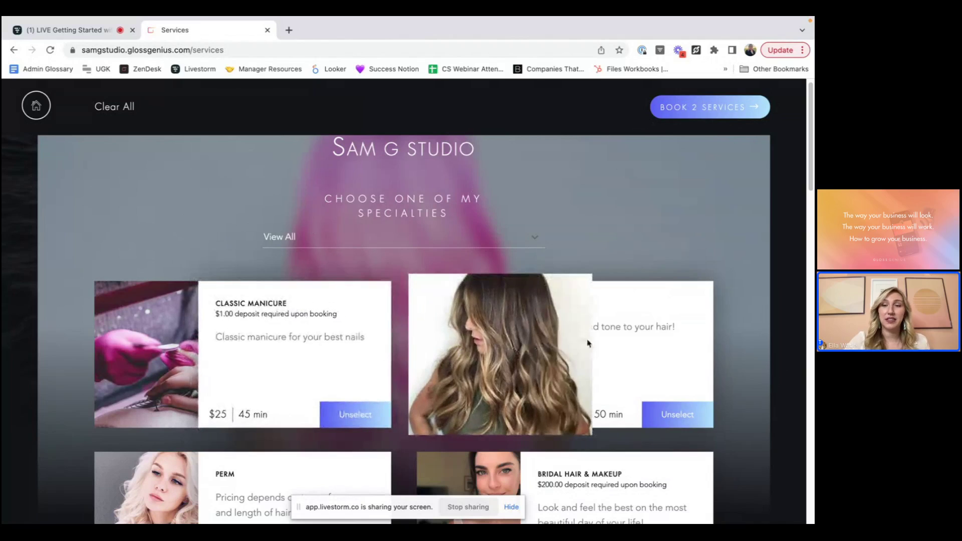
# Start booking the two selected services, choose December 8, 2022 as the day and continue to the time selection.
pyautogui.click(722, 108)
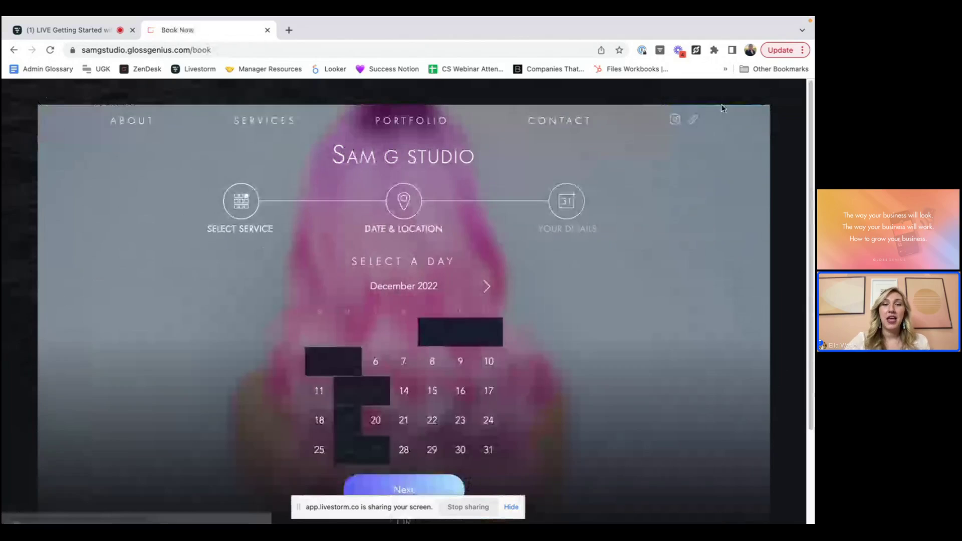
pyautogui.scroll(-1, 590, 398)
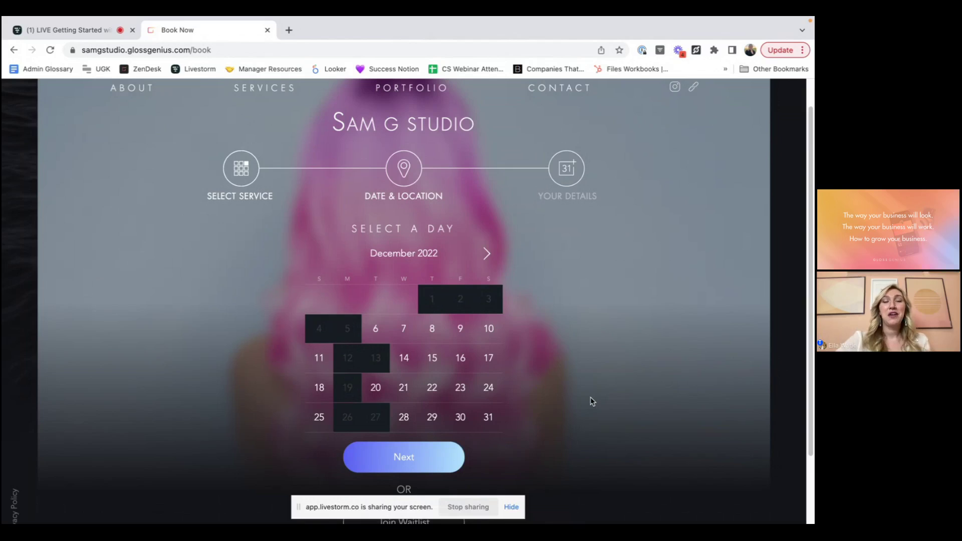
pyautogui.scroll(-1, 592, 400)
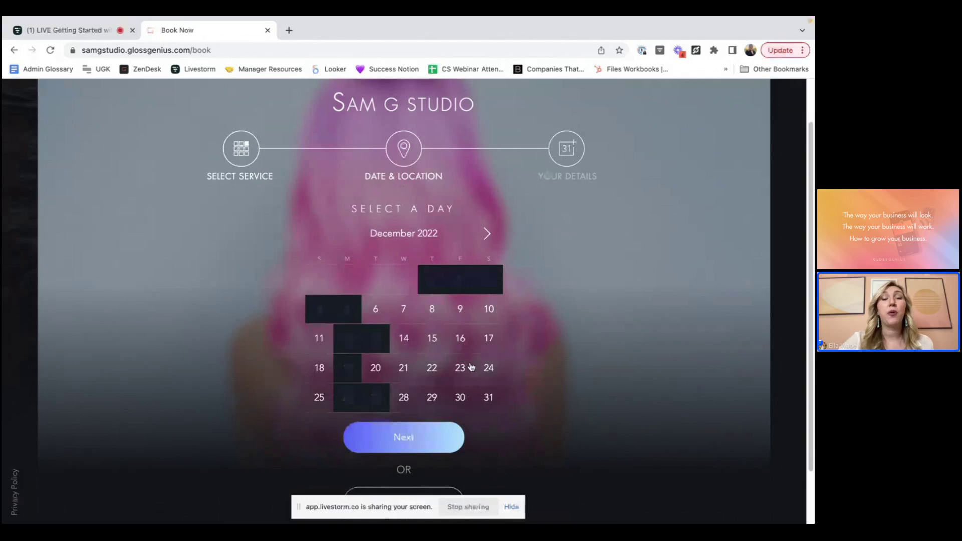
pyautogui.scroll(-1, 472, 367)
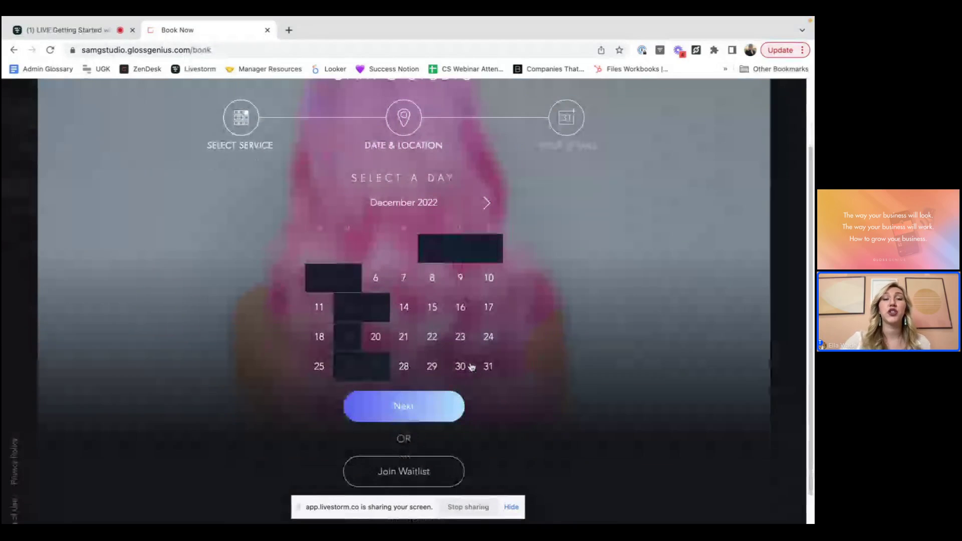
pyautogui.scroll(-1, 472, 367)
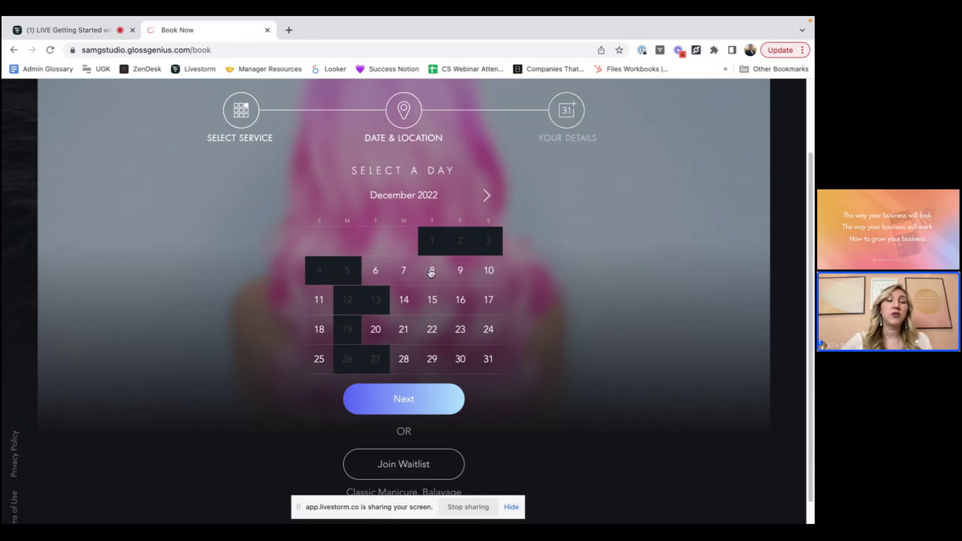
pyautogui.click(431, 272)
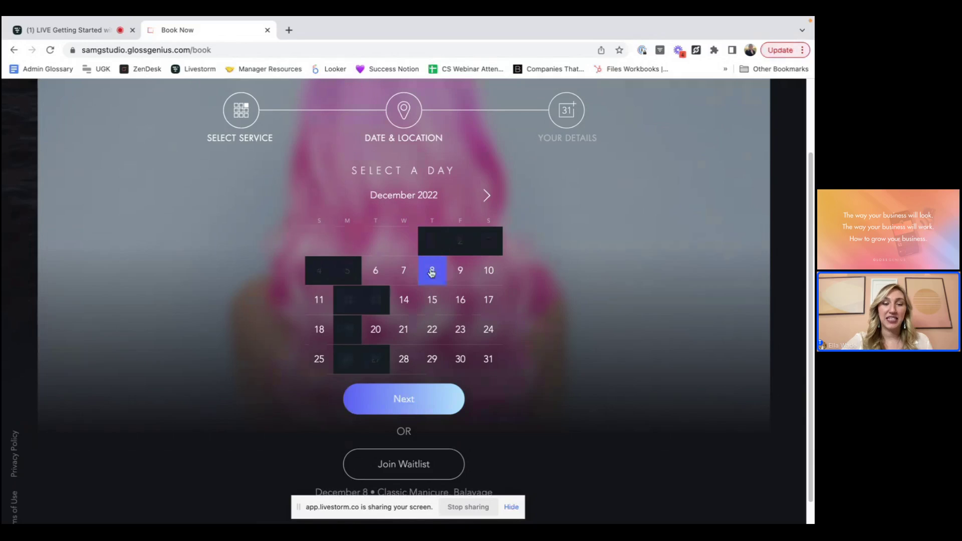
pyautogui.click(419, 404)
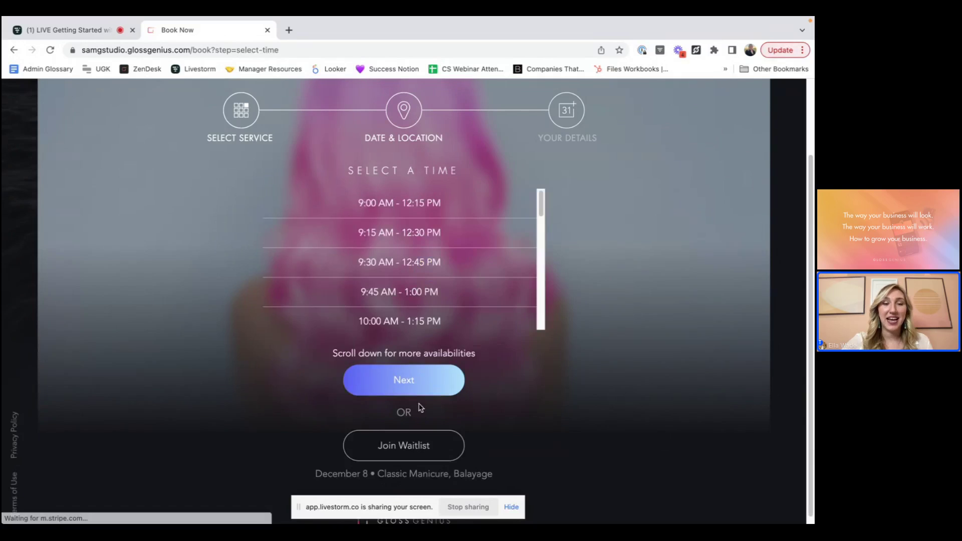
# Choose the 9:15 AM - 12:30 PM appointment slot, keep the studio location and continue to the client information form.
pyautogui.scroll(-6, 413, 310)
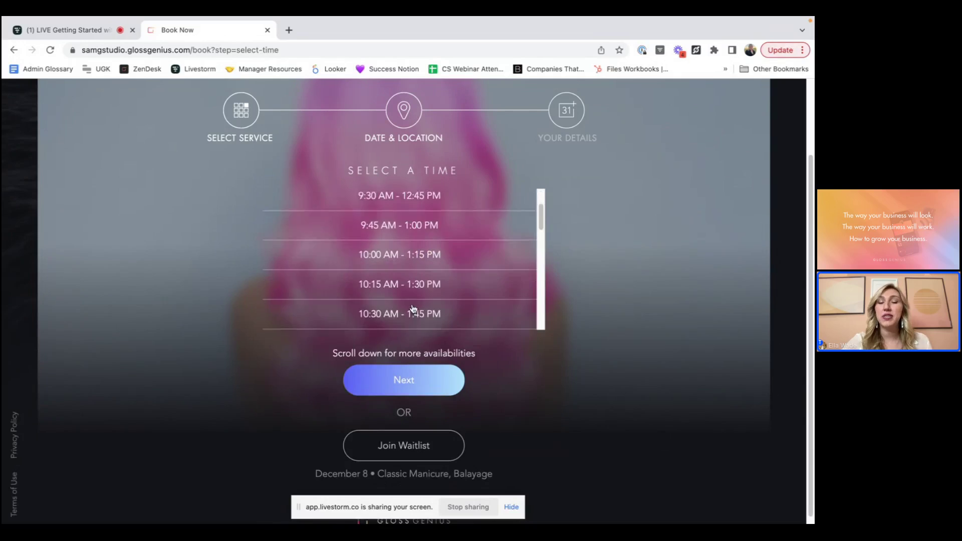
pyautogui.scroll(-2, 414, 308)
pyautogui.scroll(8, 414, 308)
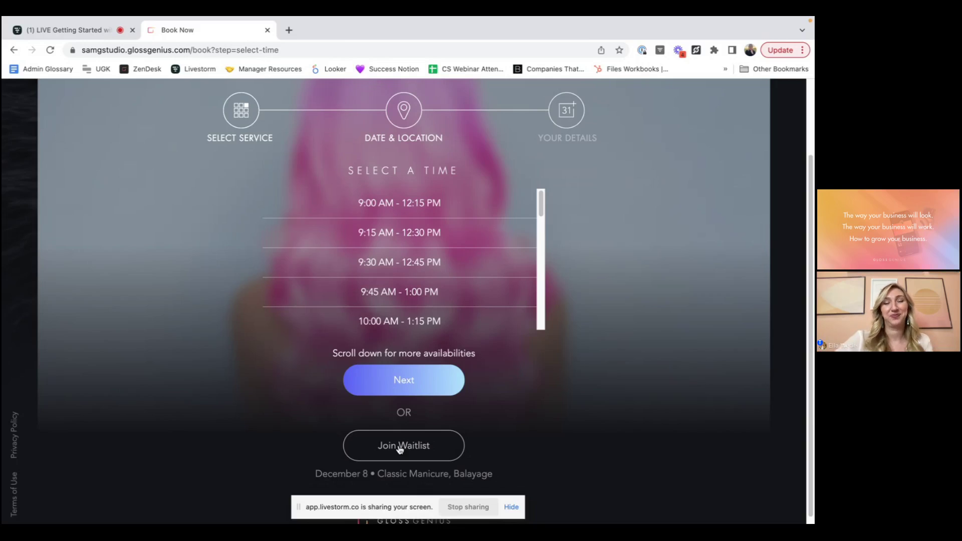
pyautogui.click(399, 236)
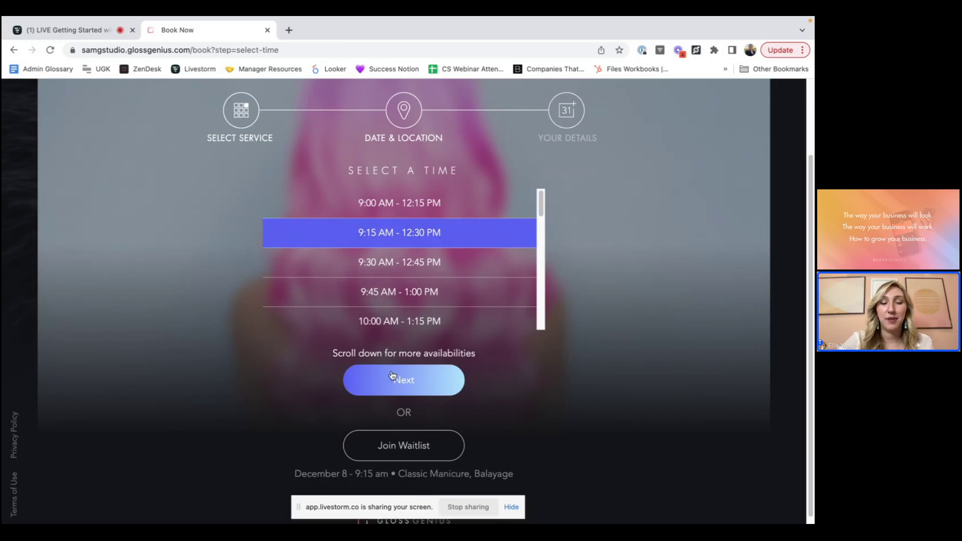
pyautogui.click(390, 392)
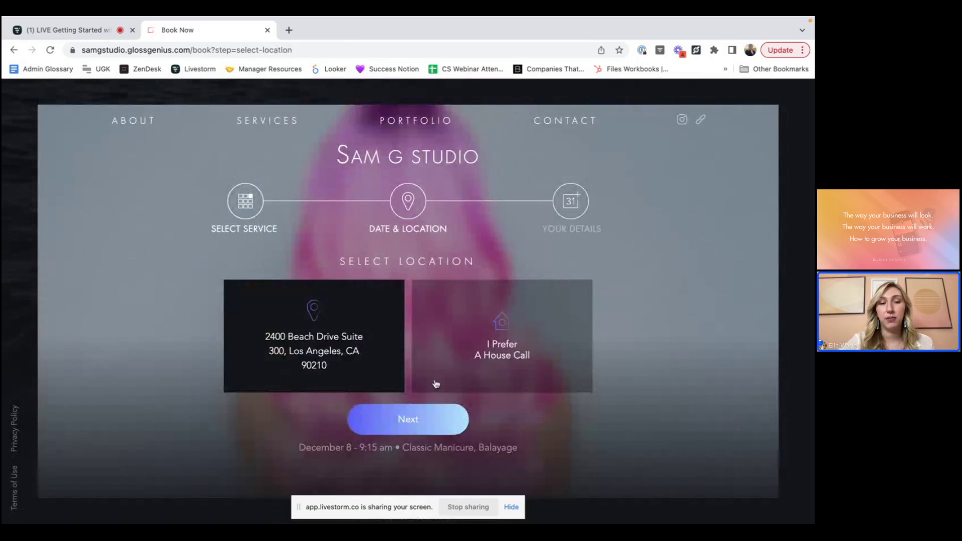
pyautogui.click(383, 425)
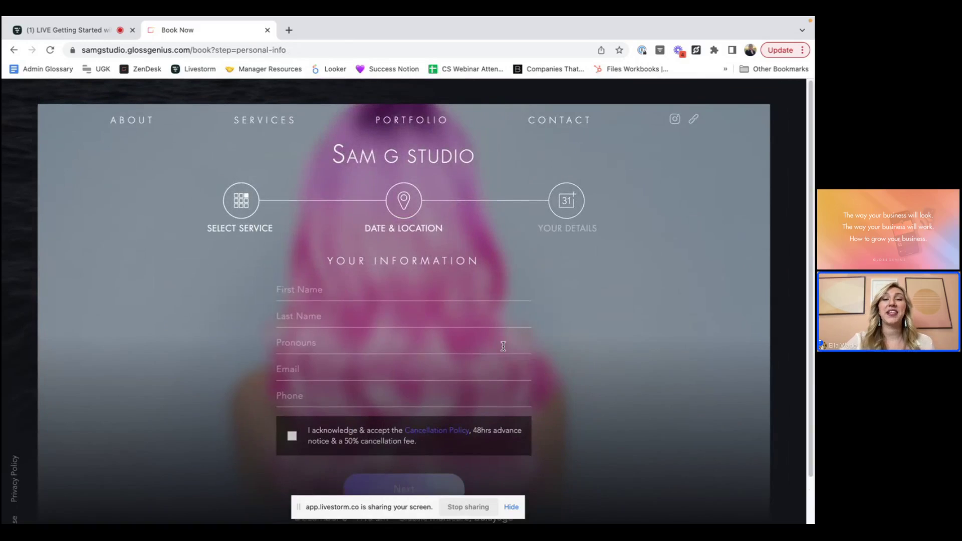
# Read the cancellation policy linked in the client information form and close it.
pyautogui.scroll(-1, 504, 346)
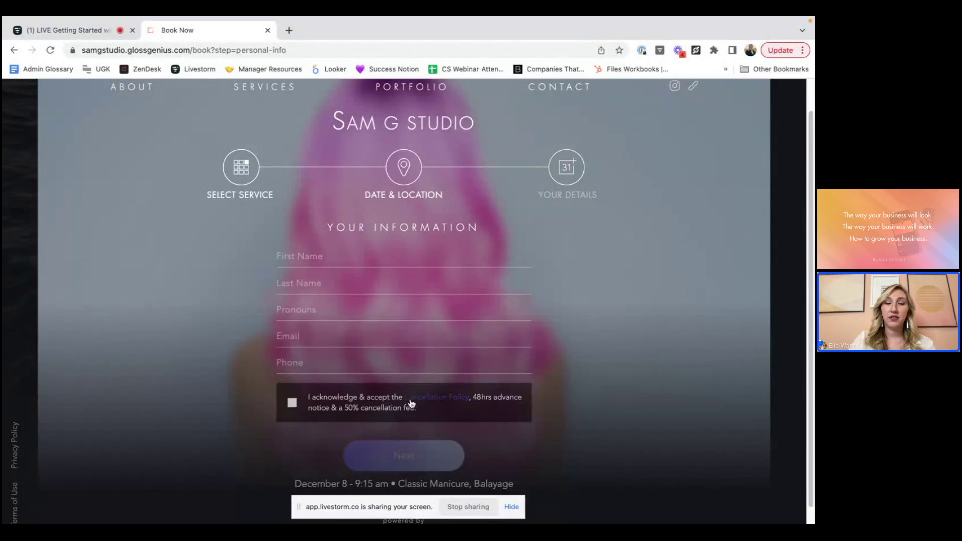
pyautogui.click(439, 404)
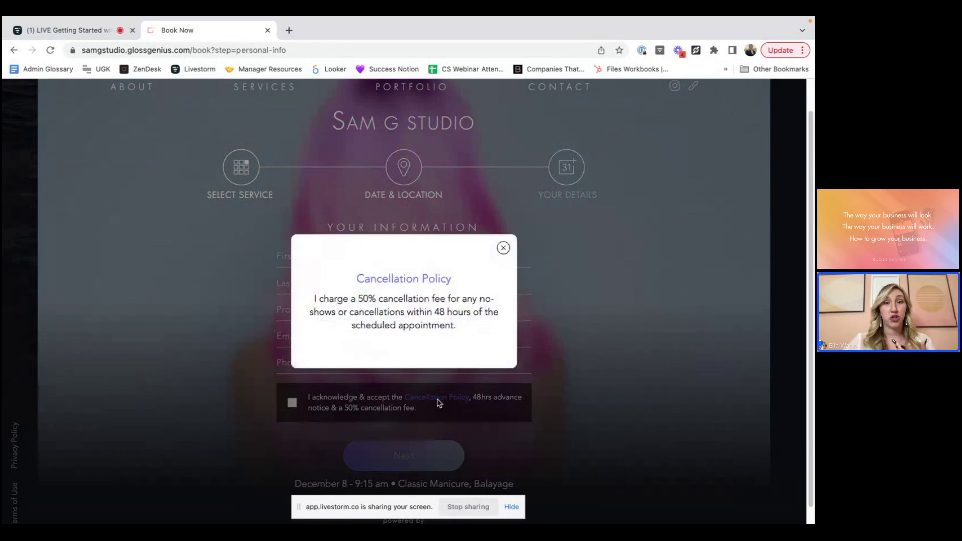
pyautogui.click(503, 249)
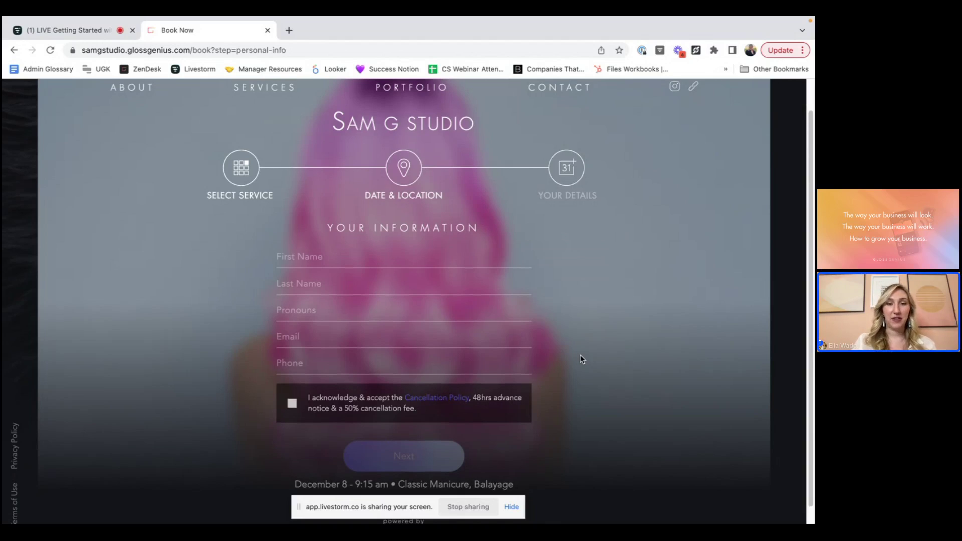
pyautogui.scroll(1, 582, 359)
pyautogui.scroll(2, 580, 358)
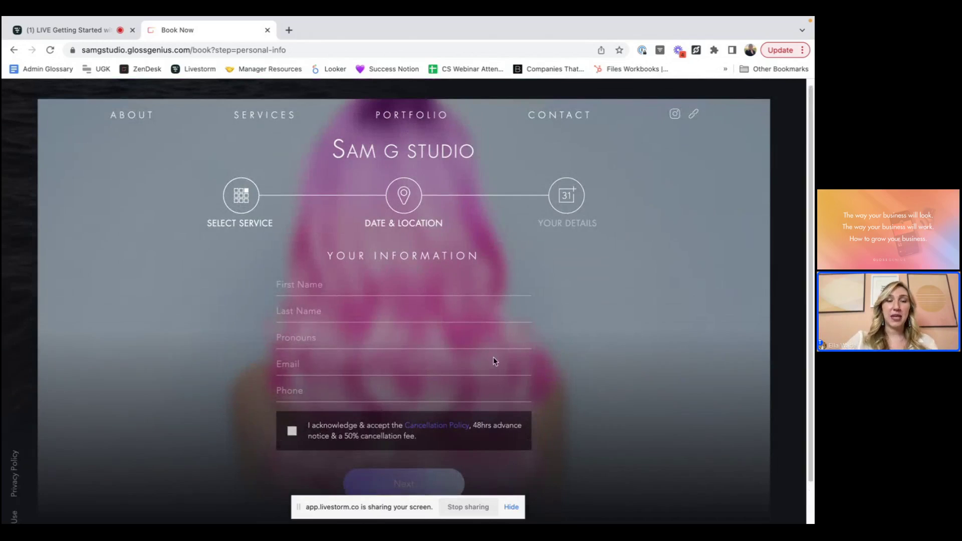
# Return to the live site's Services page and look over the service cards with their deposits, prices and durations.
pyautogui.click(274, 117)
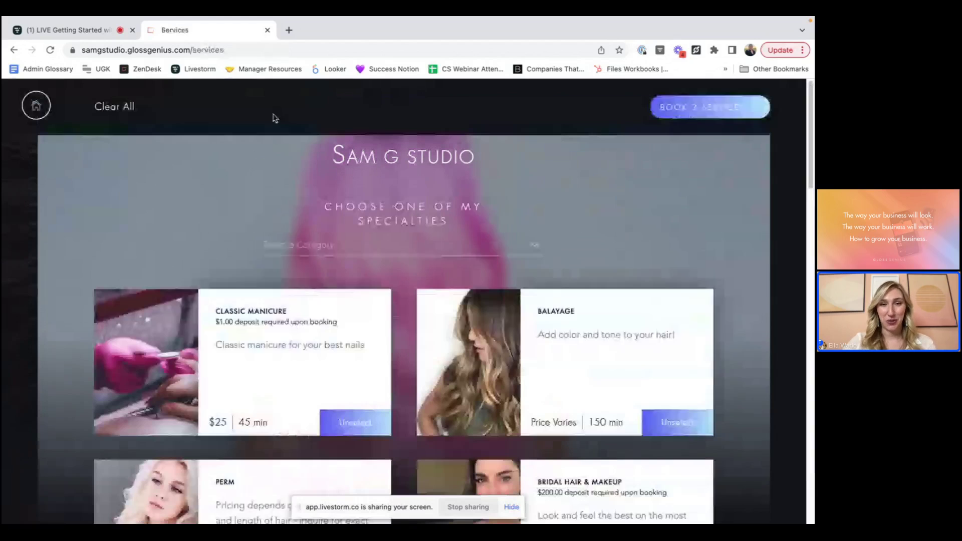
pyautogui.scroll(-1, 297, 296)
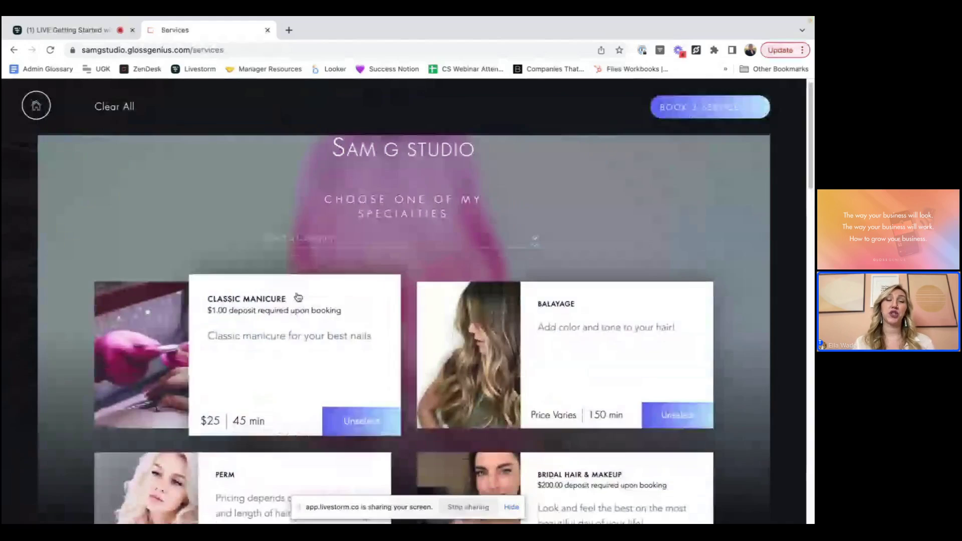
pyautogui.scroll(-2, 298, 297)
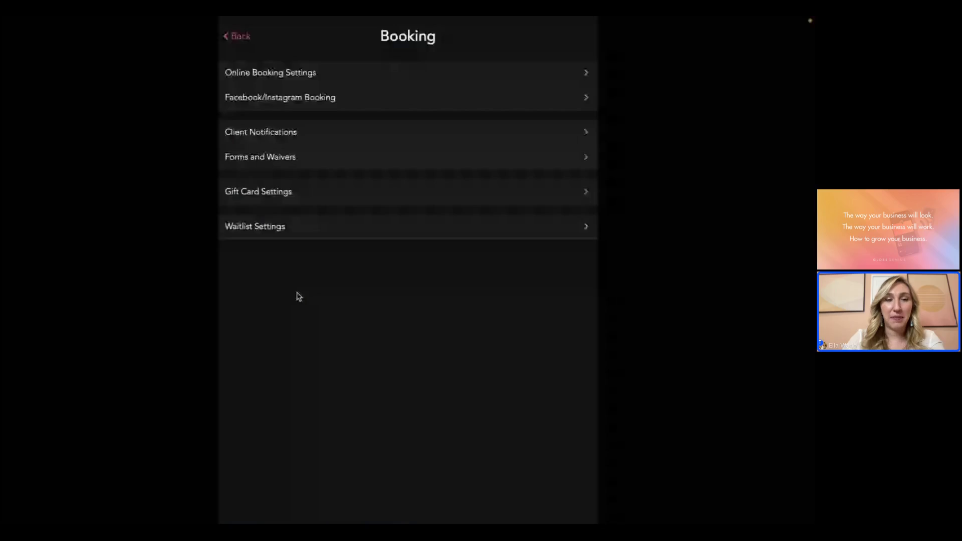
# In the GlossGenius app settings, view the Services list under My Business and return to the settings overview.
pyautogui.click(243, 35)
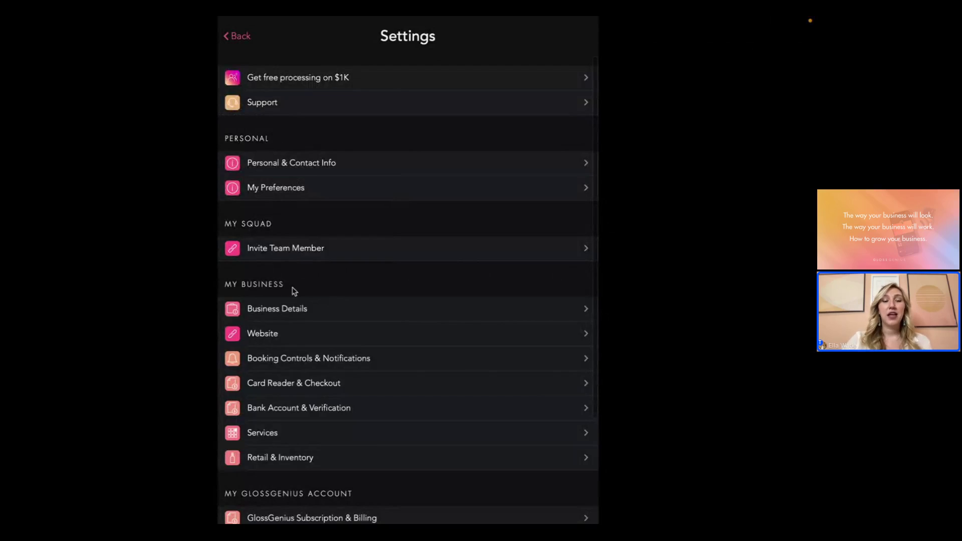
pyautogui.scroll(-1, 294, 291)
pyautogui.scroll(-1, 294, 291)
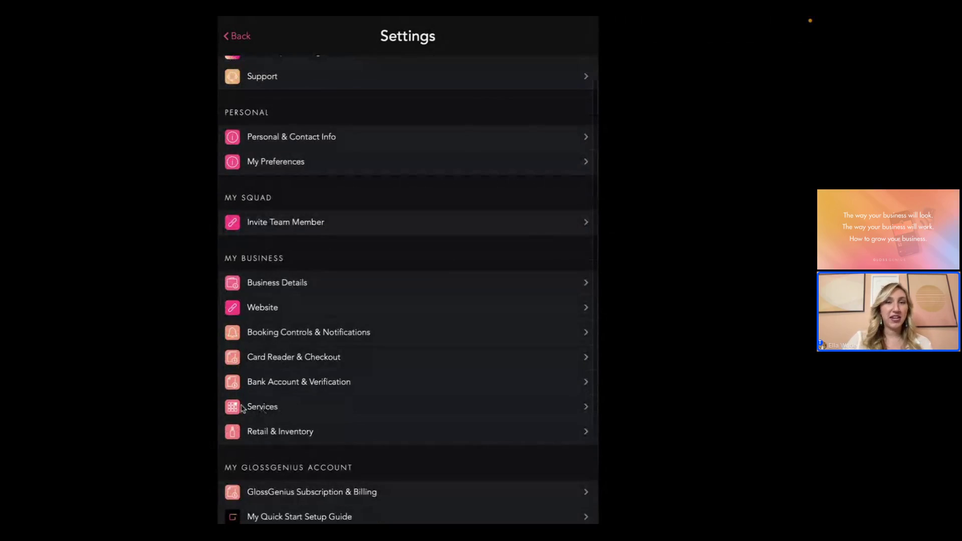
pyautogui.click(274, 409)
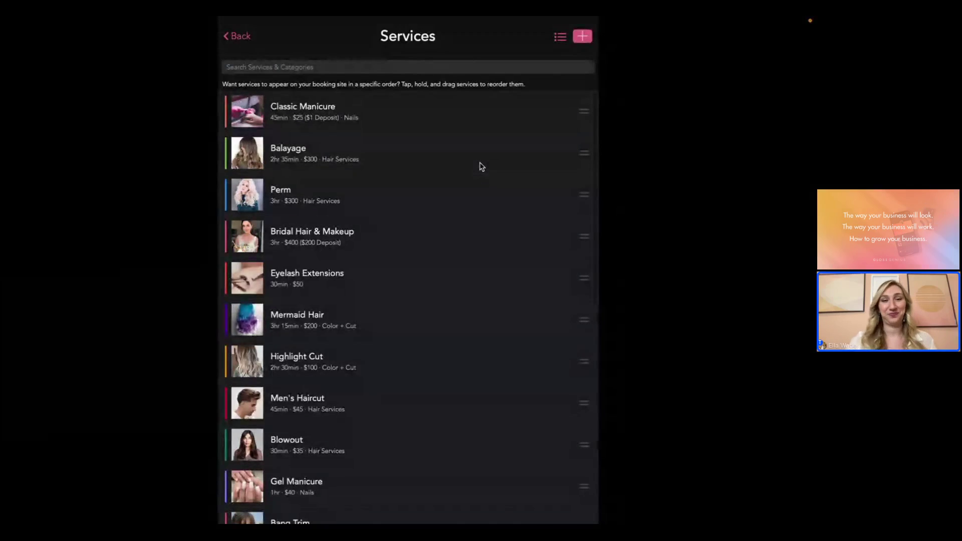
pyautogui.click(237, 36)
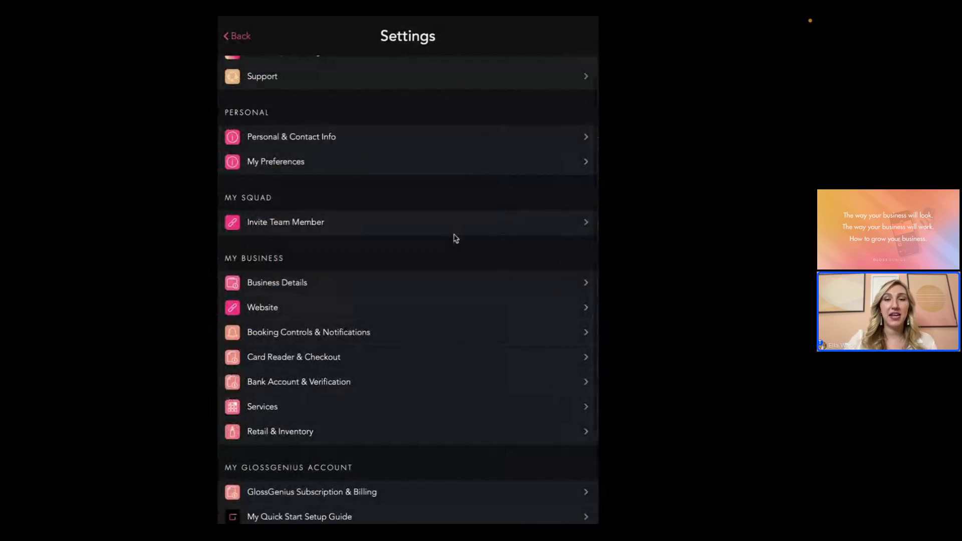
# Switch to the live site in the browser, go through its home page to the Portfolio and look through the images.
pyautogui.hotkey('ctrl', 'Right')
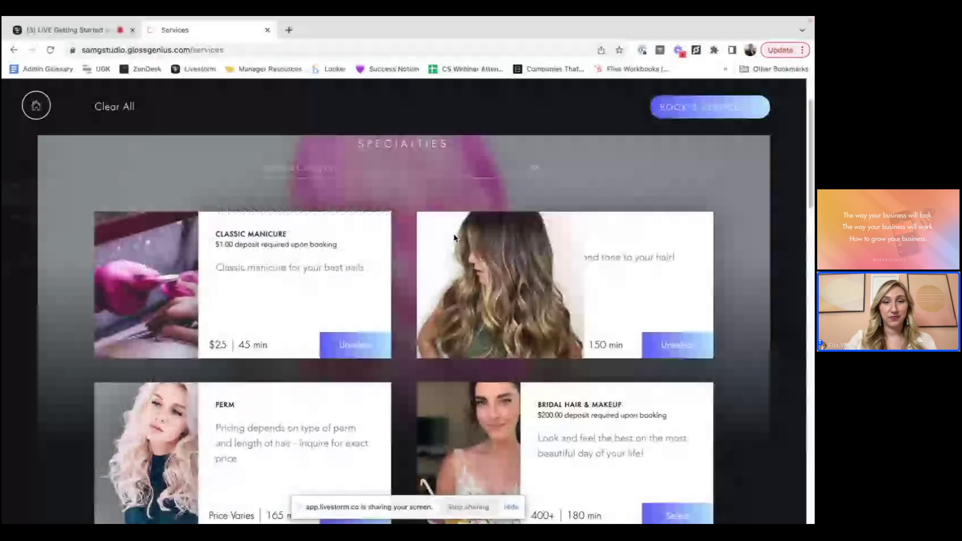
pyautogui.scroll(3, 454, 240)
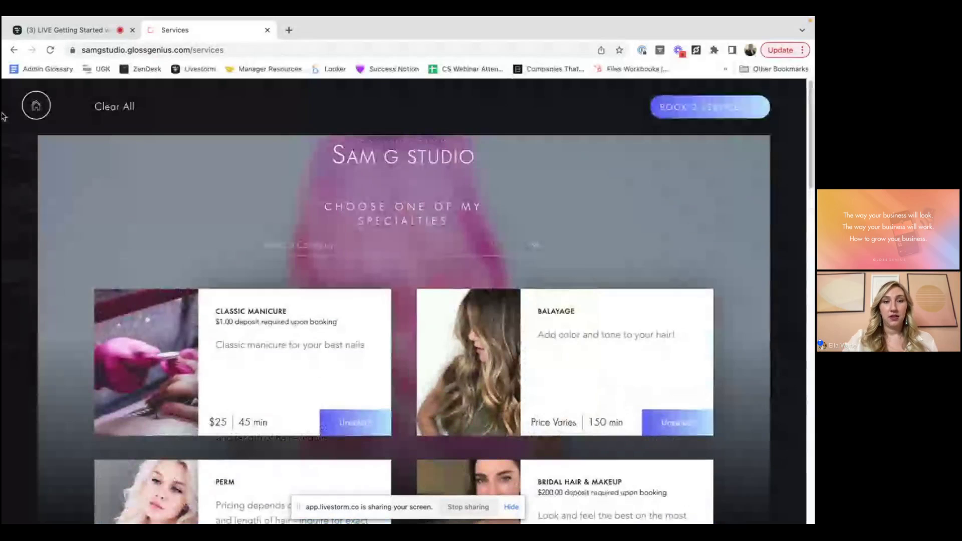
pyautogui.click(36, 105)
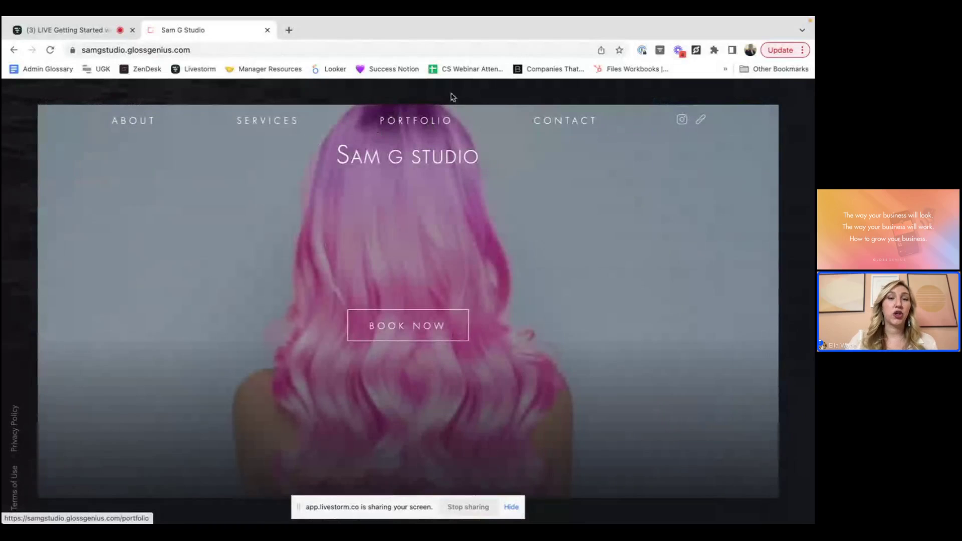
pyautogui.click(426, 122)
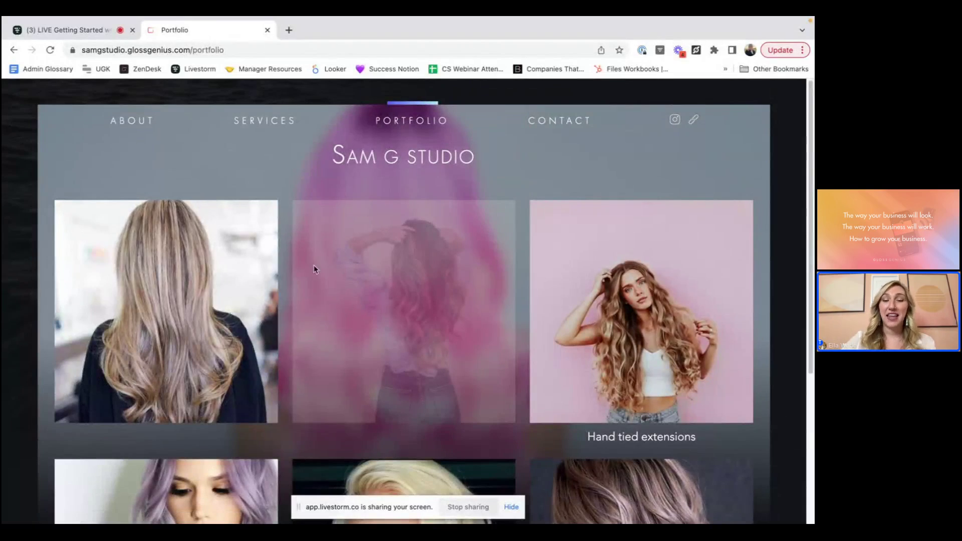
pyautogui.scroll(-3, 276, 367)
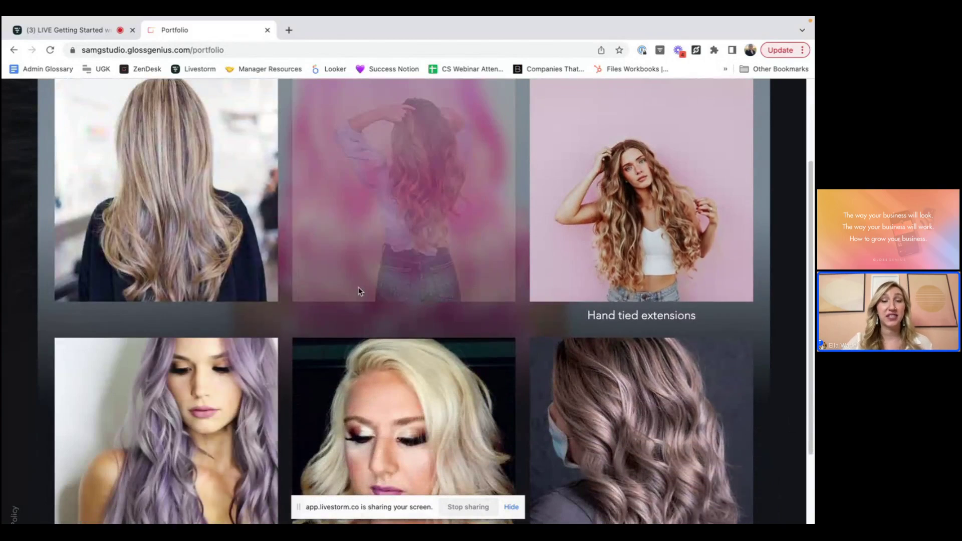
pyautogui.scroll(-2, 362, 360)
pyautogui.scroll(-2, 363, 359)
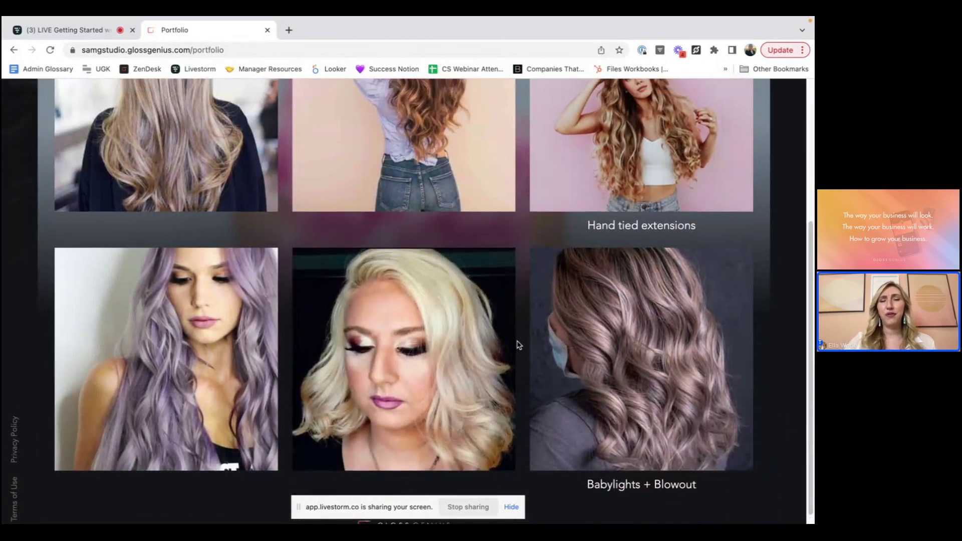
pyautogui.scroll(5, 516, 343)
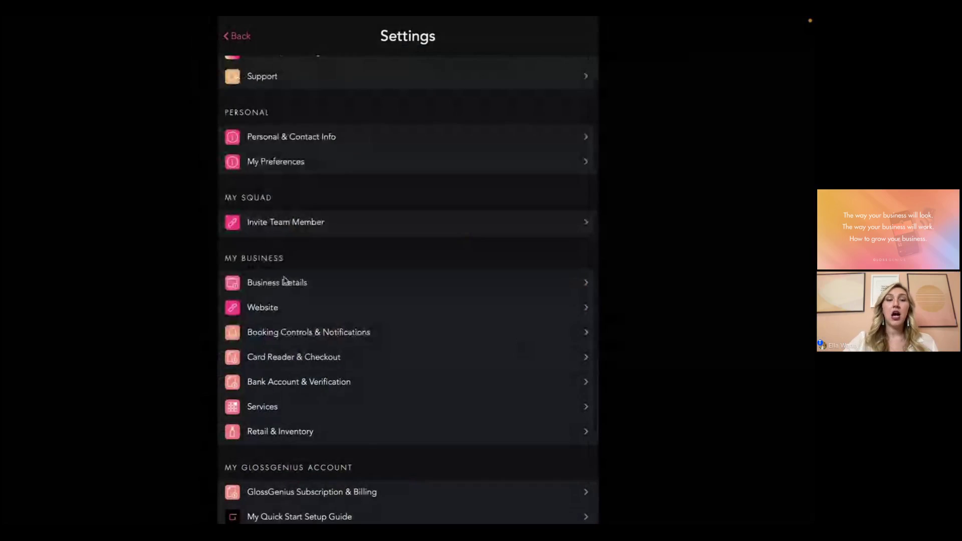
# In the app's website portfolio settings, move the first image to the middle of the second row and view the new first image's details.
pyautogui.click(283, 308)
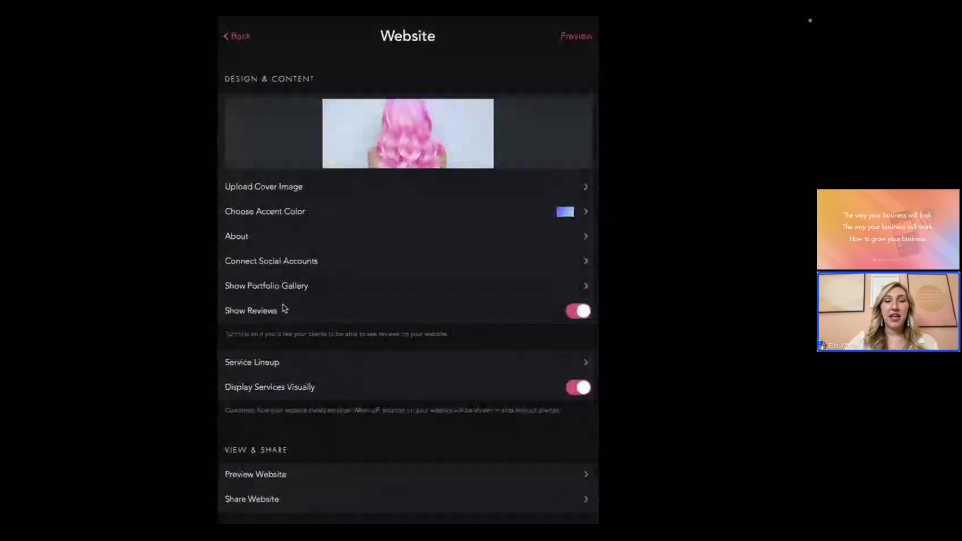
pyautogui.click(349, 287)
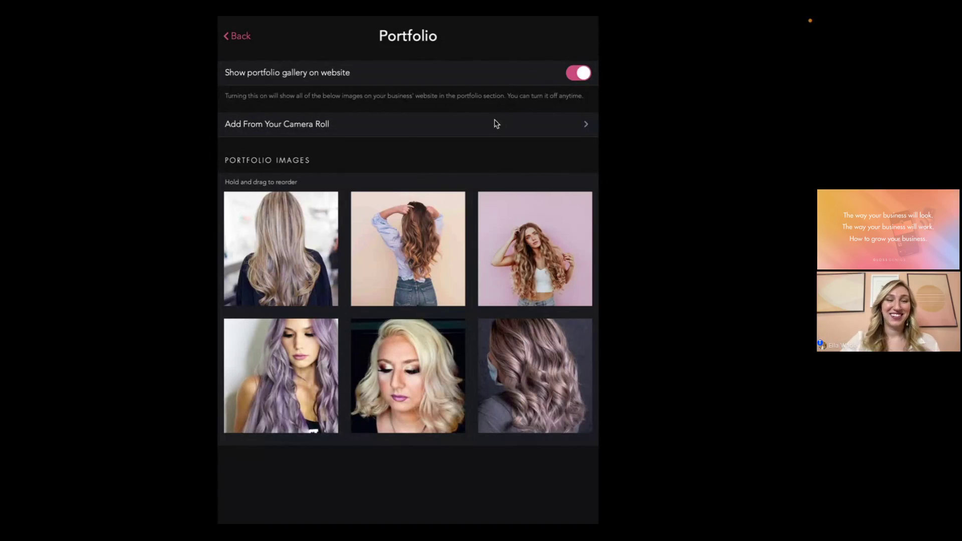
pyautogui.moveTo(283, 244); pyautogui.dragTo(416, 345)
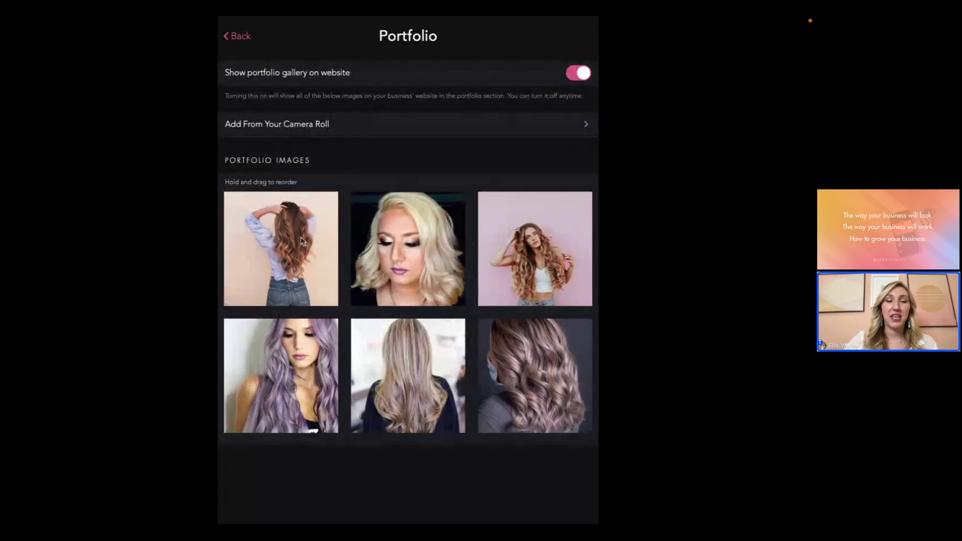
pyautogui.click(285, 237)
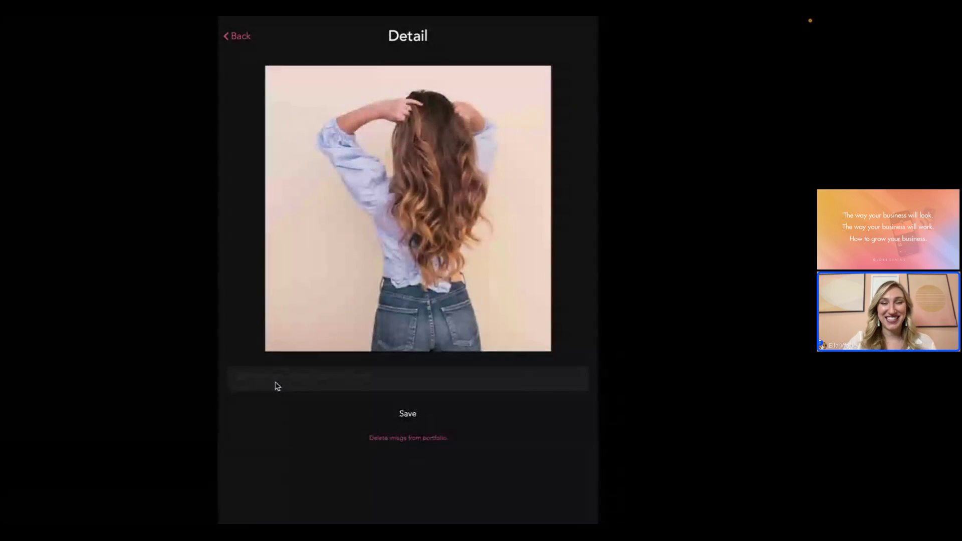
pyautogui.click(236, 38)
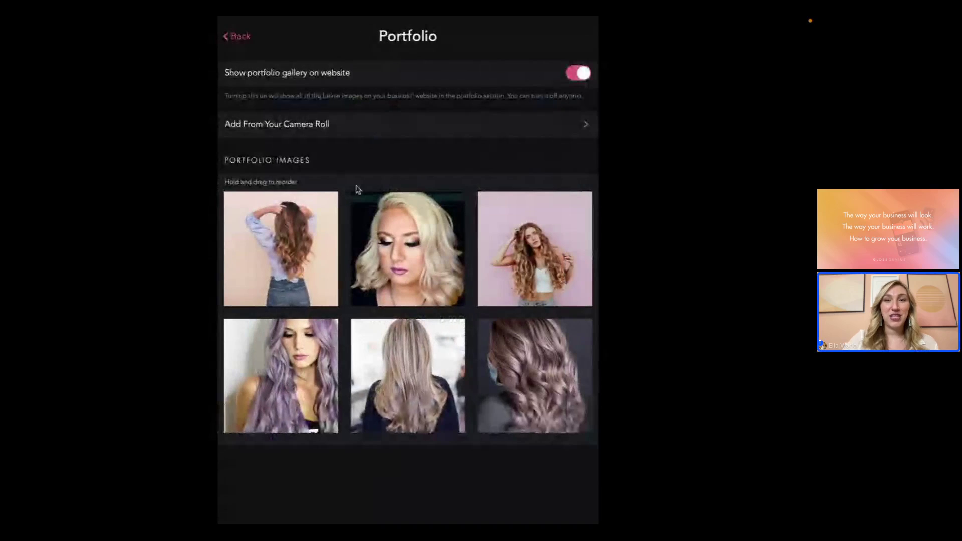
# Switch back to the live site and view the question form on its Contact page.
pyautogui.hotkey('ctrl', 'Right')
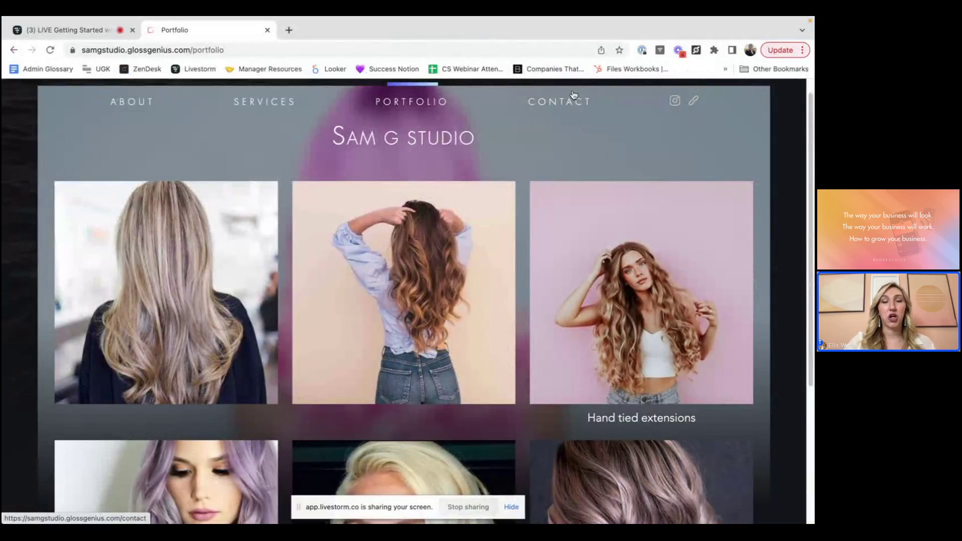
pyautogui.click(563, 98)
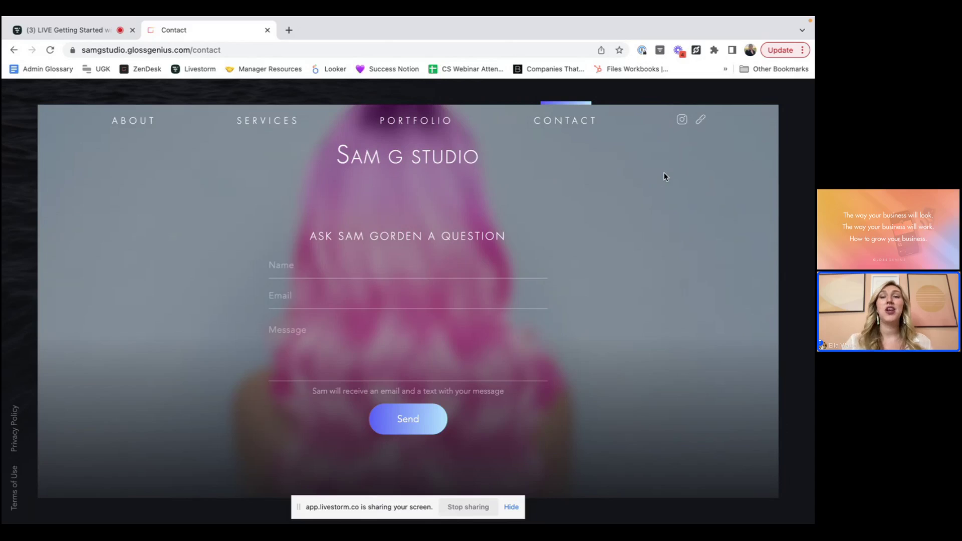
# Review the connected social accounts in the app's website settings and go back to the main settings.
pyautogui.hotkey('ctrl', 'Left')
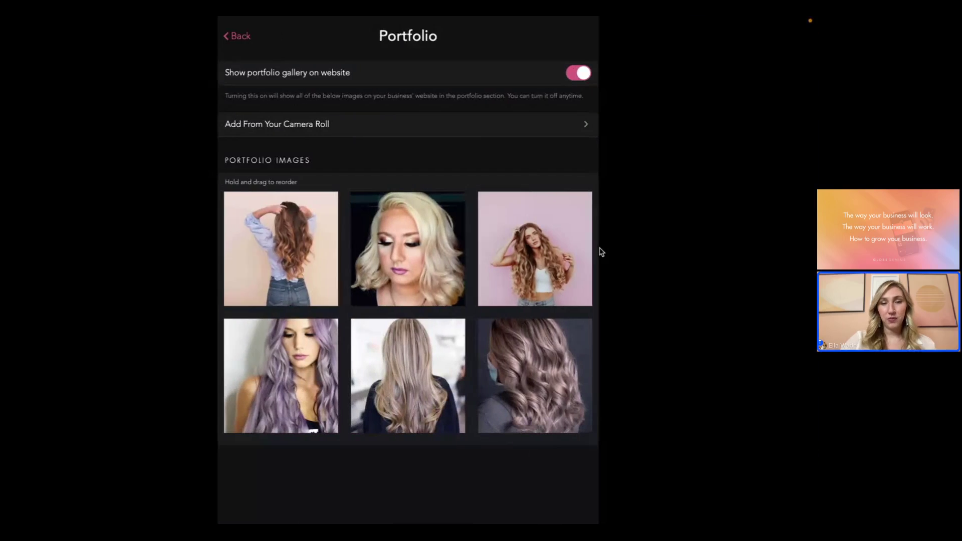
pyautogui.click(230, 38)
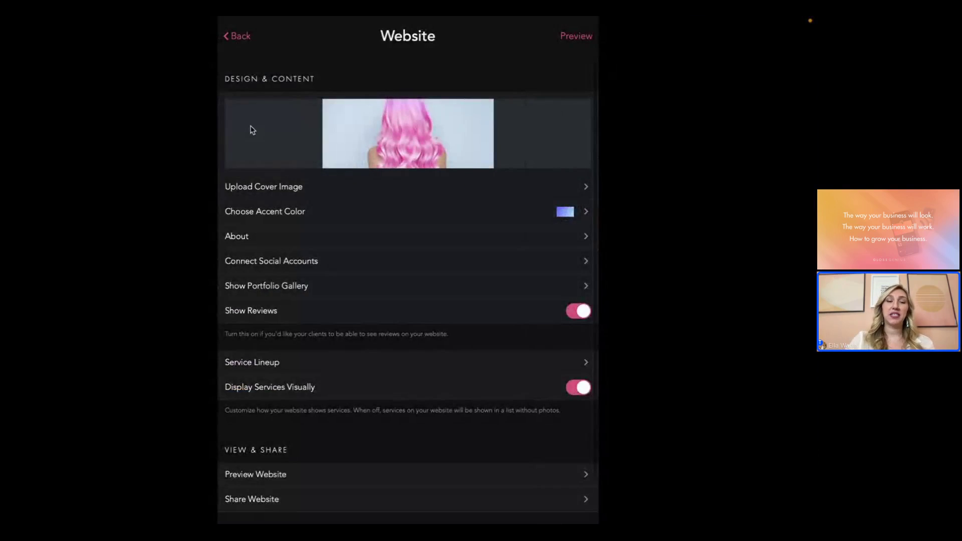
pyautogui.click(279, 263)
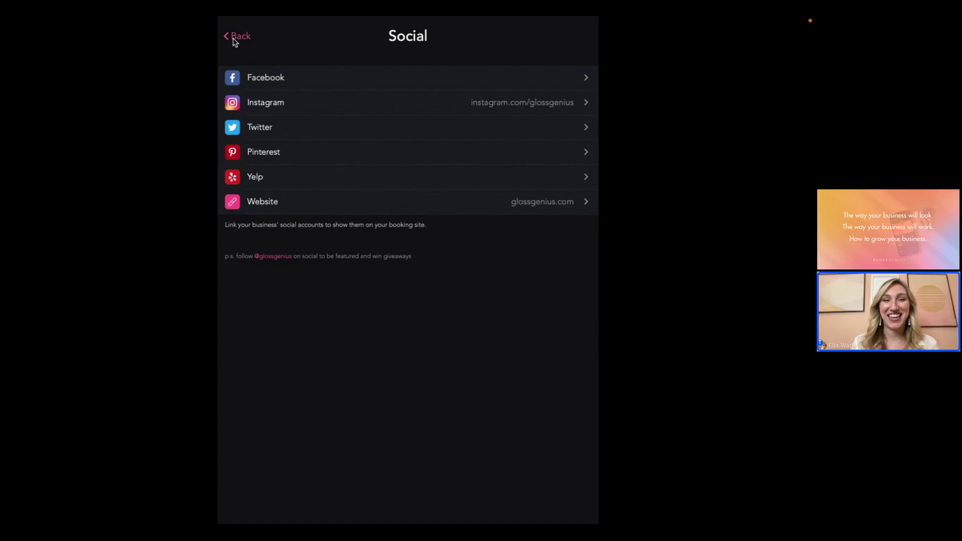
pyautogui.click(234, 39)
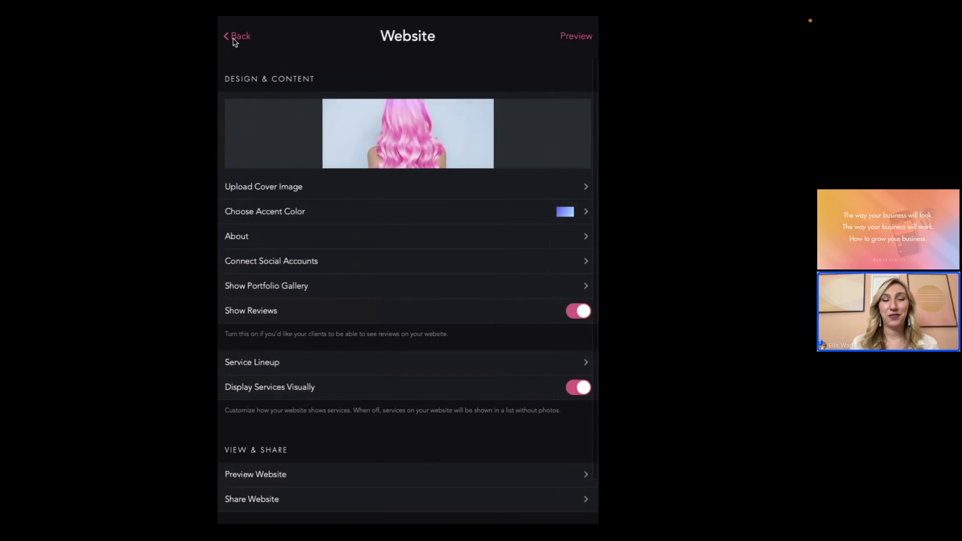
pyautogui.click(233, 40)
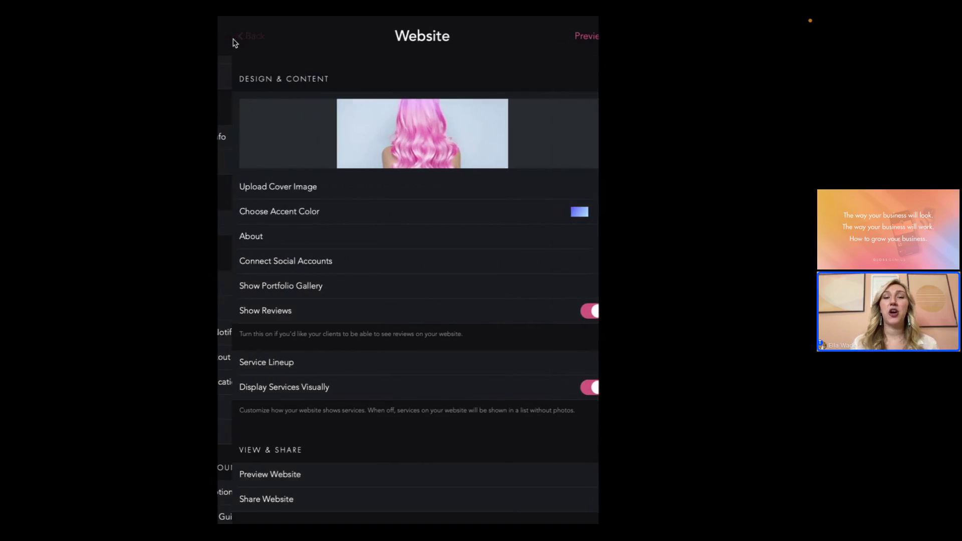
# Open the booking controls and notifications settings, view the Facebook/Instagram booking connection page and return to the booking settings.
pyautogui.scroll(1, 316, 120)
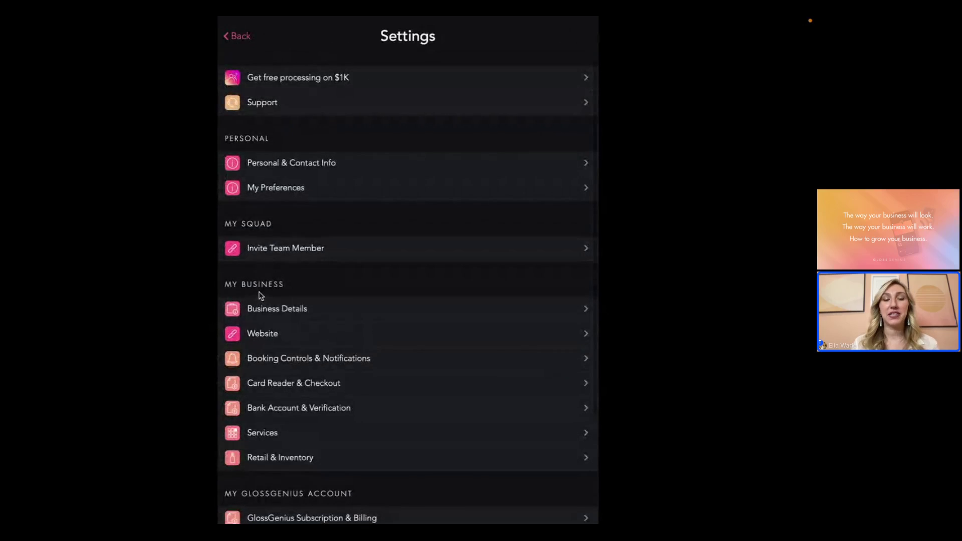
pyautogui.click(358, 363)
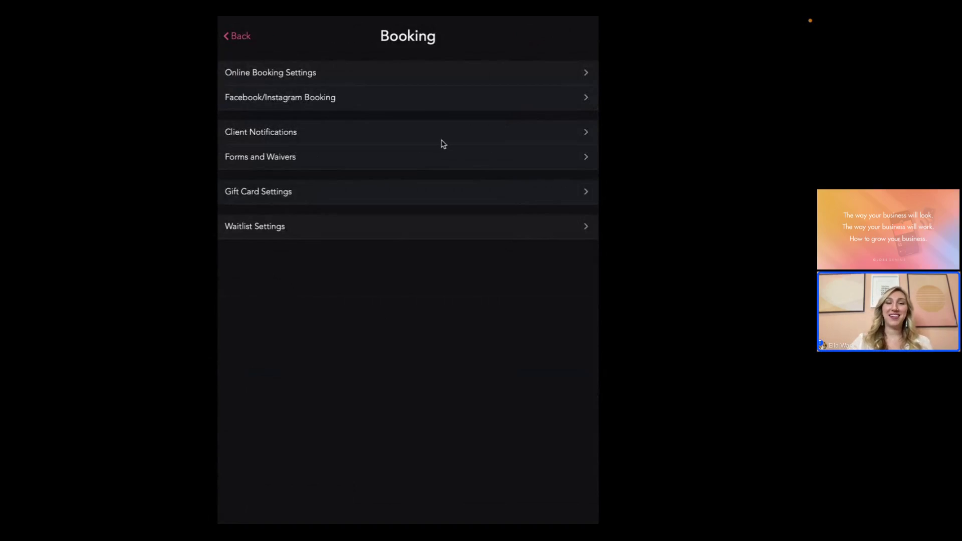
pyautogui.click(416, 103)
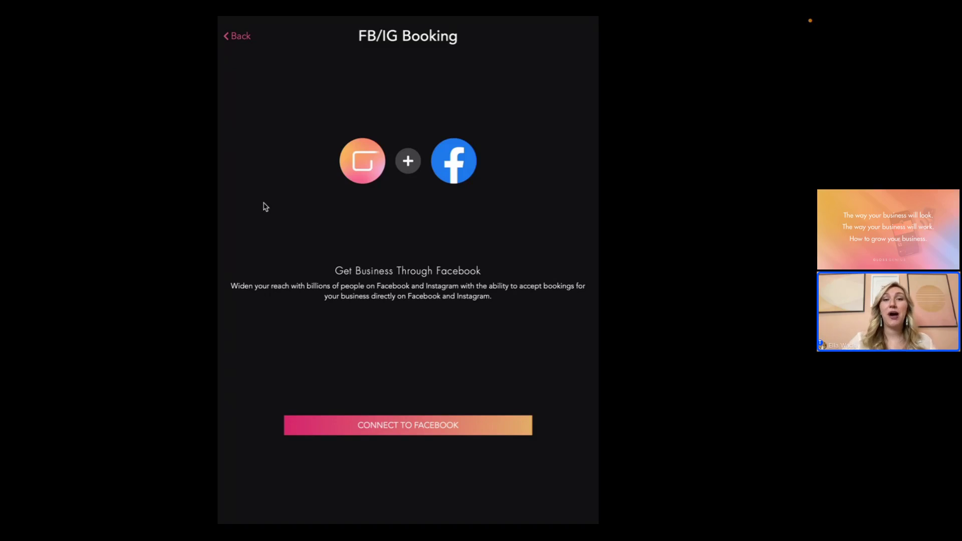
pyautogui.click(238, 36)
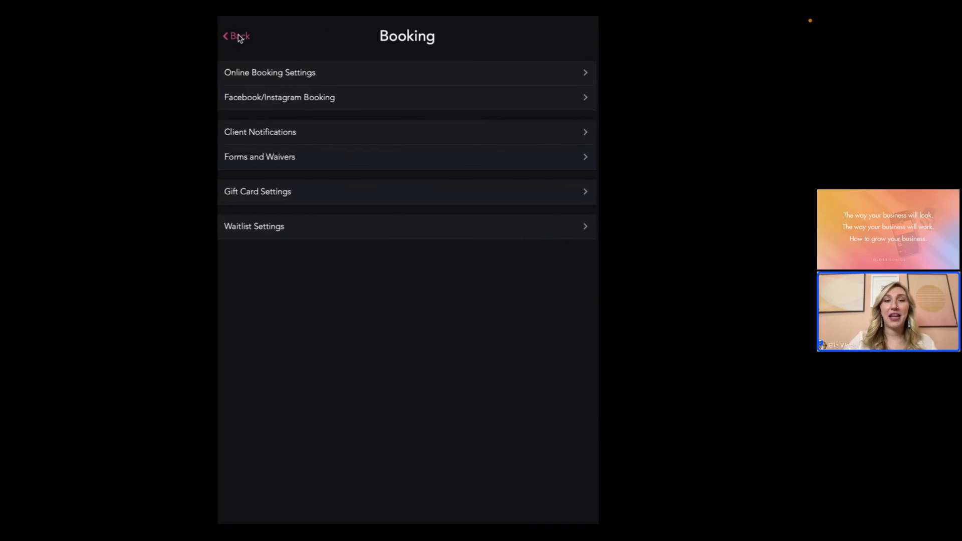
# In the online booking settings, review the options for who may book online and for when a card is required.
pyautogui.click(335, 75)
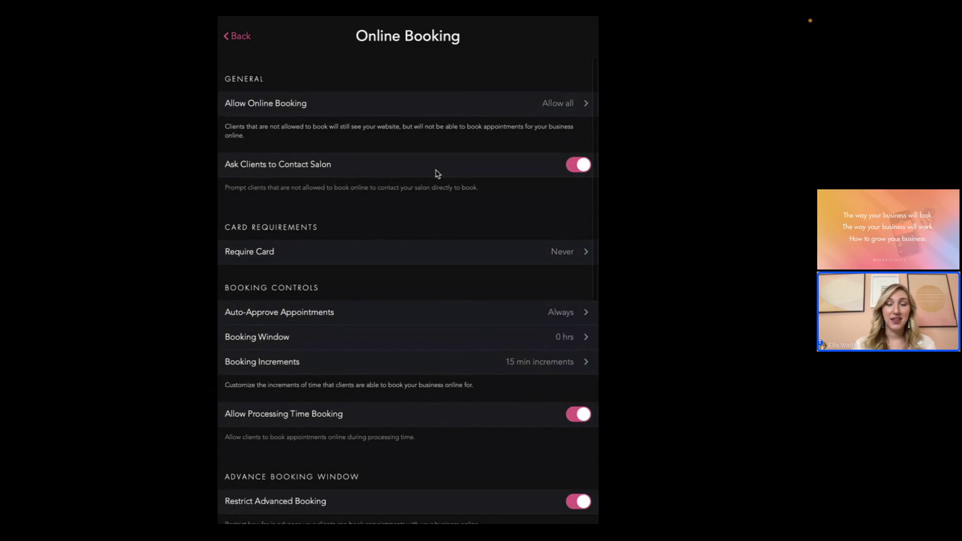
pyautogui.click(323, 108)
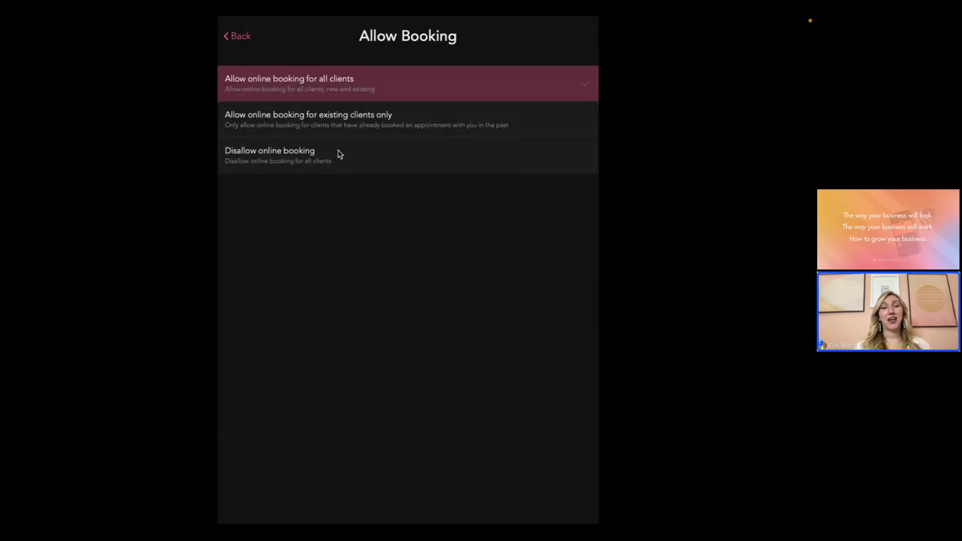
pyautogui.click(248, 40)
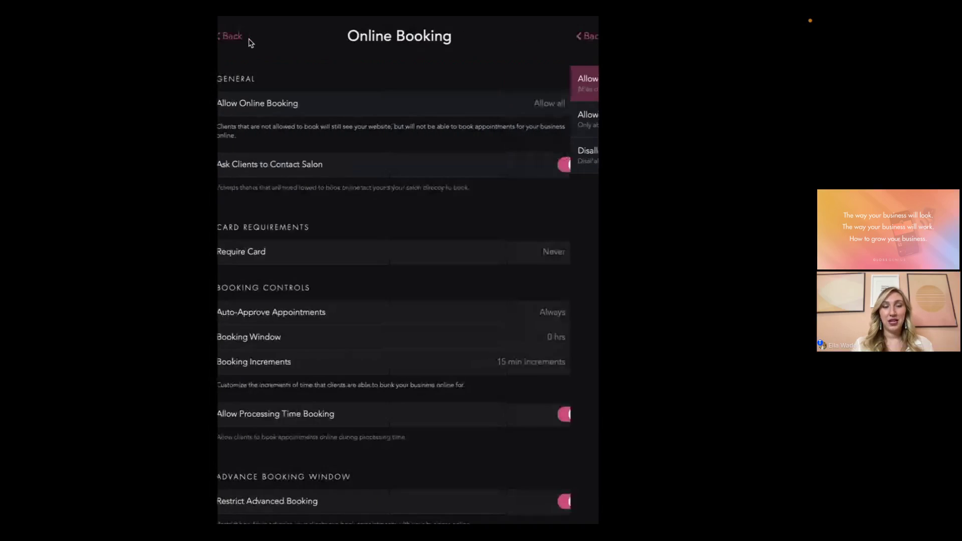
pyautogui.scroll(-2, 316, 235)
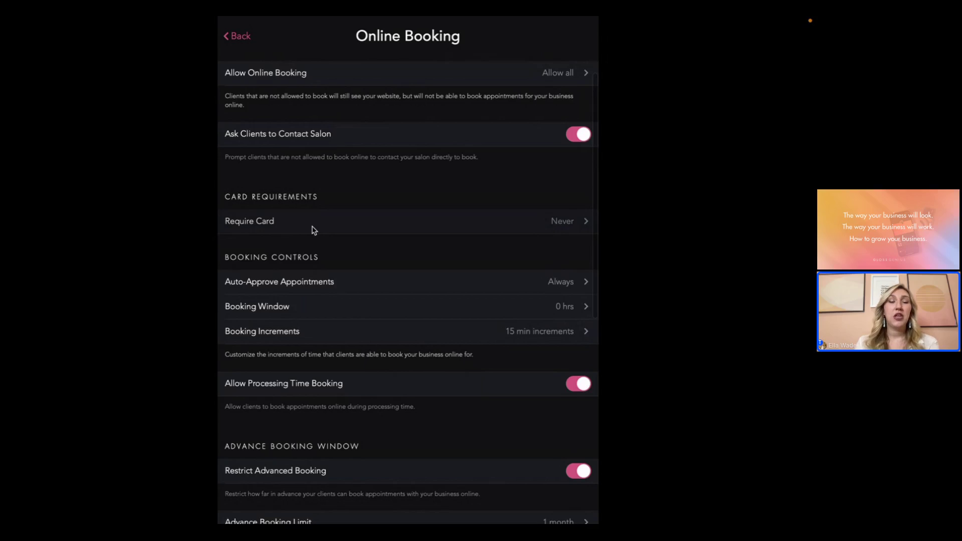
pyautogui.click(313, 226)
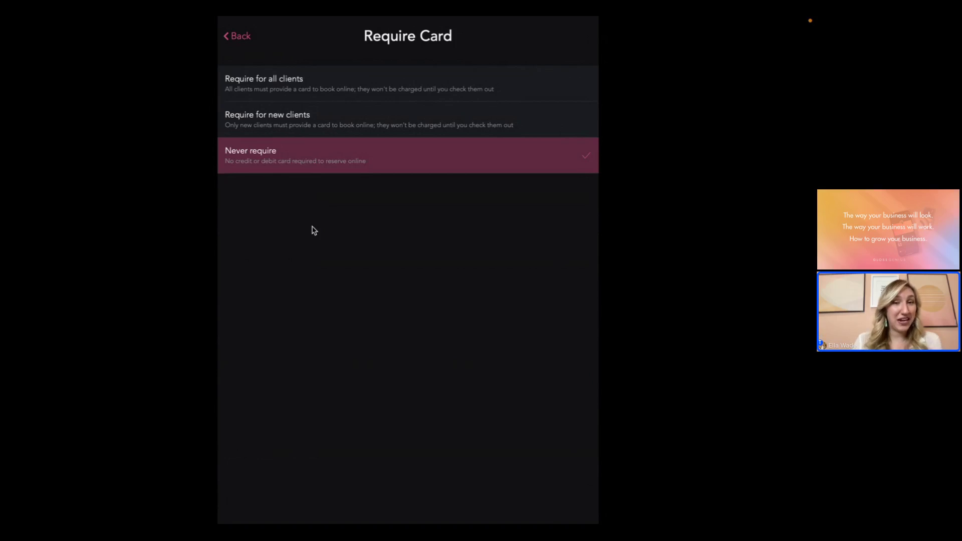
pyautogui.click(248, 35)
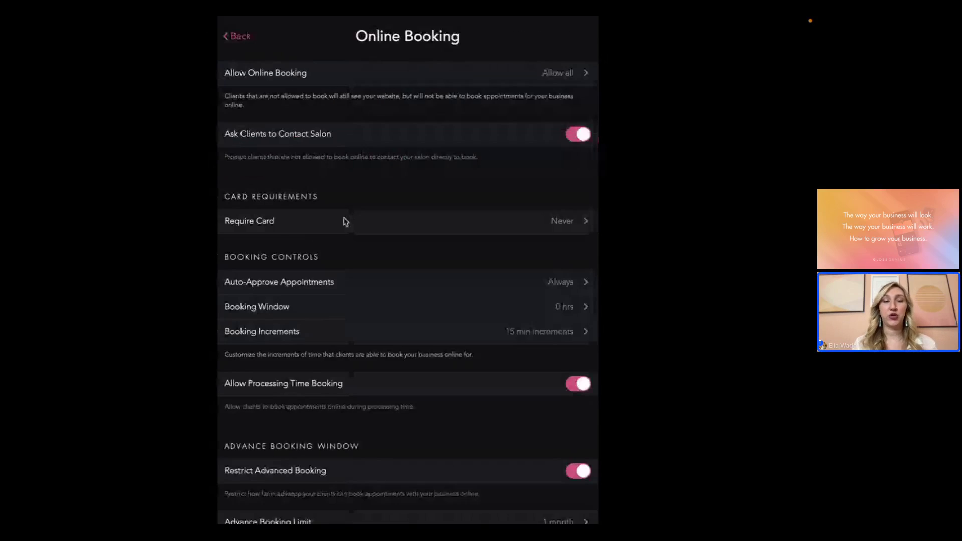
# Review the auto-approve options for appointments and the available booking increments in the online booking controls.
pyautogui.scroll(-2, 344, 221)
pyautogui.scroll(-2, 344, 220)
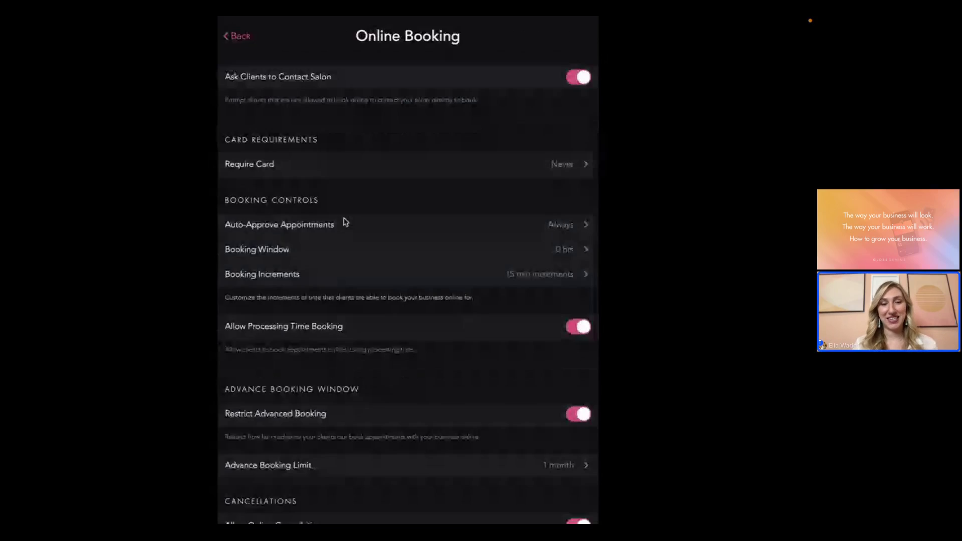
pyautogui.click(369, 231)
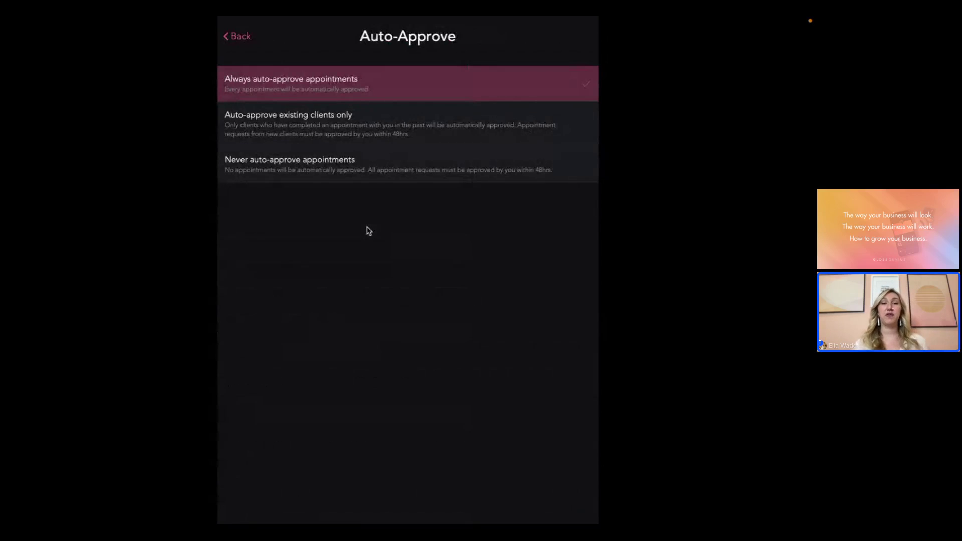
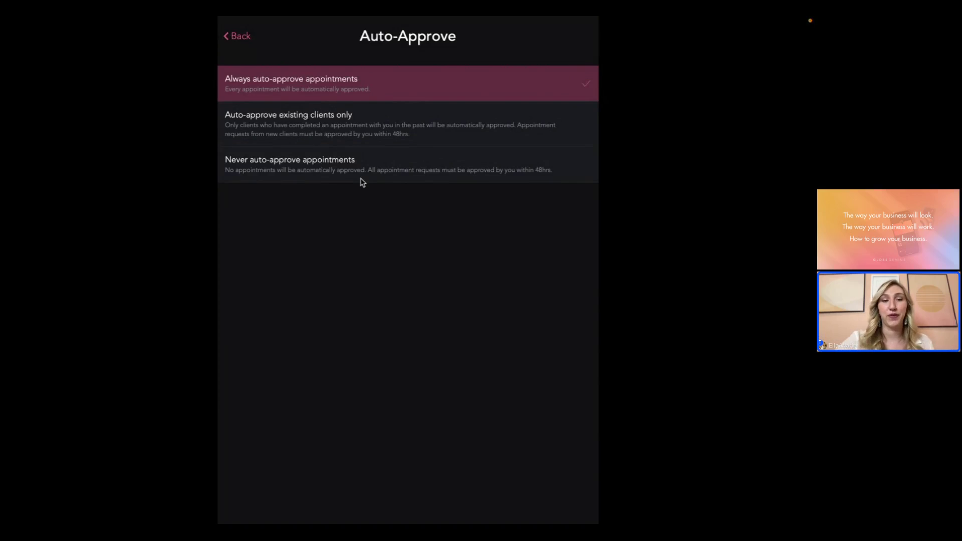
pyautogui.click(244, 41)
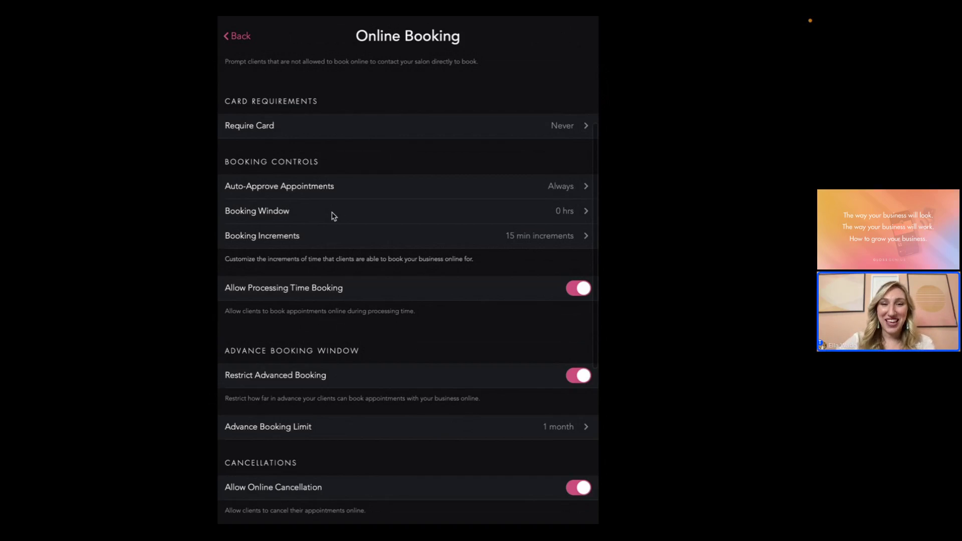
pyautogui.click(346, 234)
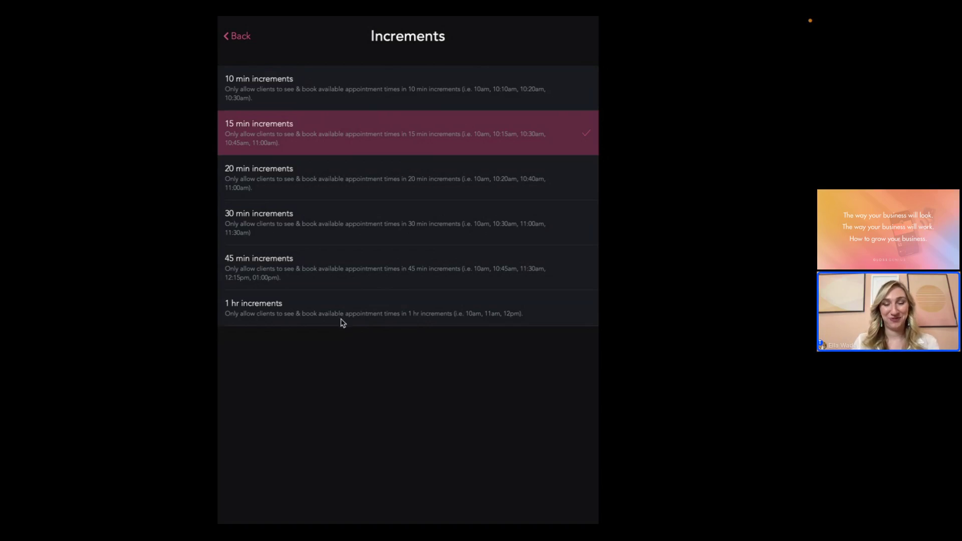
pyautogui.click(234, 39)
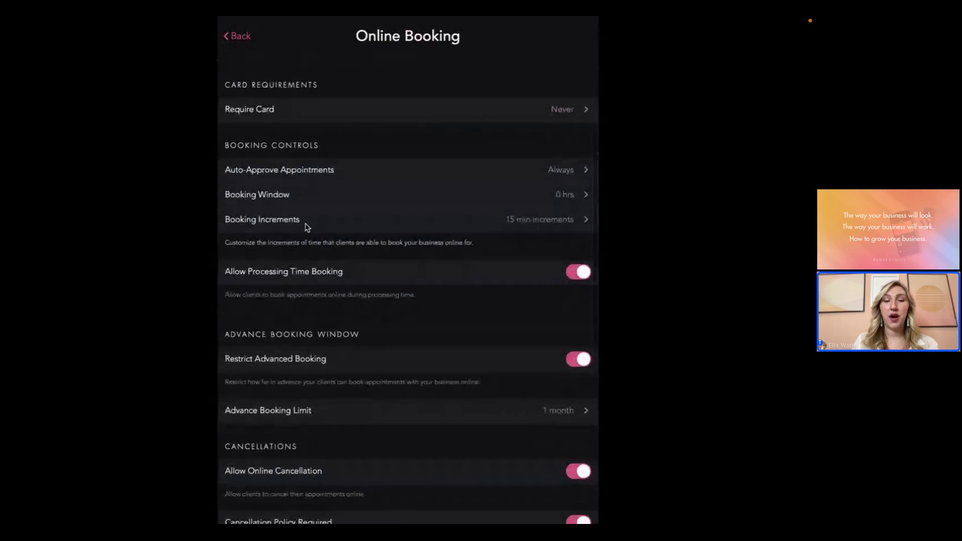
# Examine the advance booking and cancellation settings, then view the full cancellation policy text and return to the online booking settings.
pyautogui.scroll(-2, 308, 227)
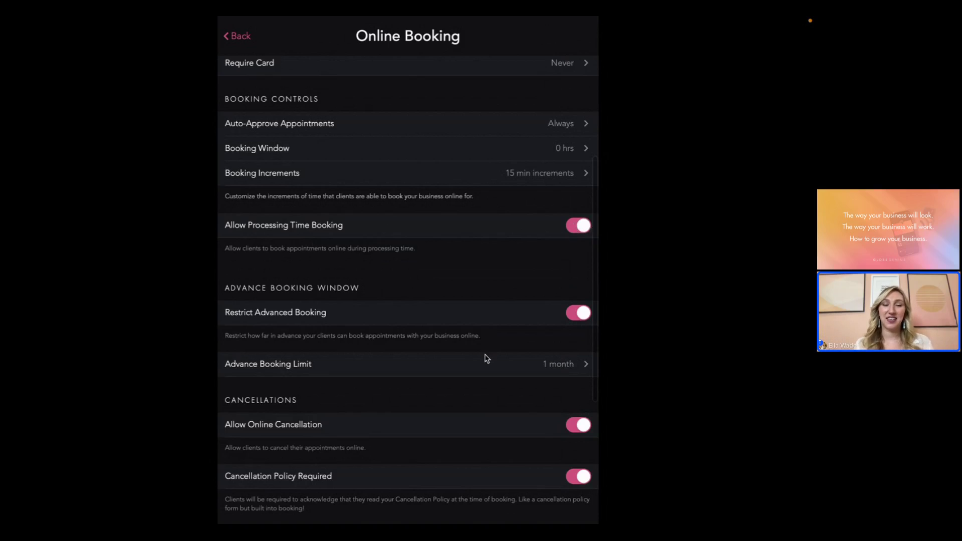
pyautogui.scroll(-4, 485, 359)
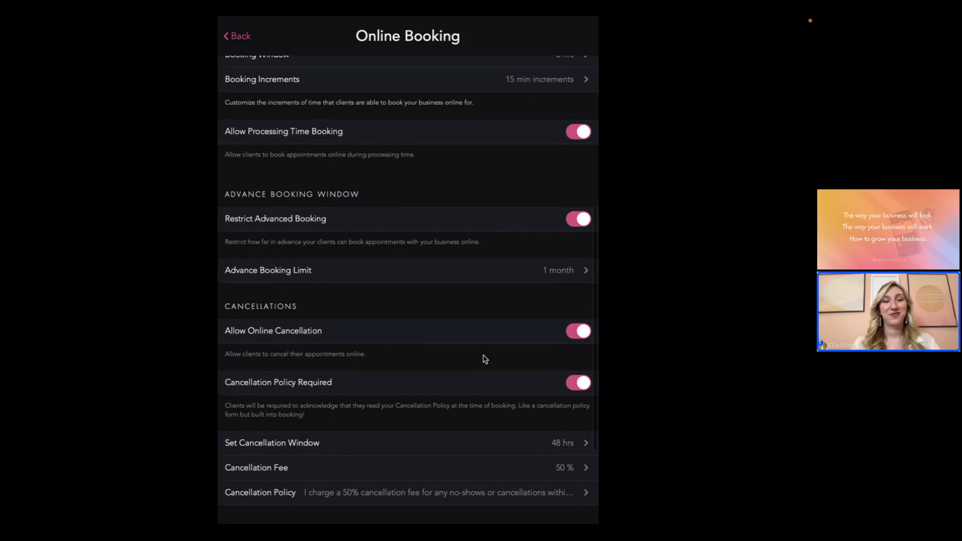
pyautogui.scroll(-1, 484, 359)
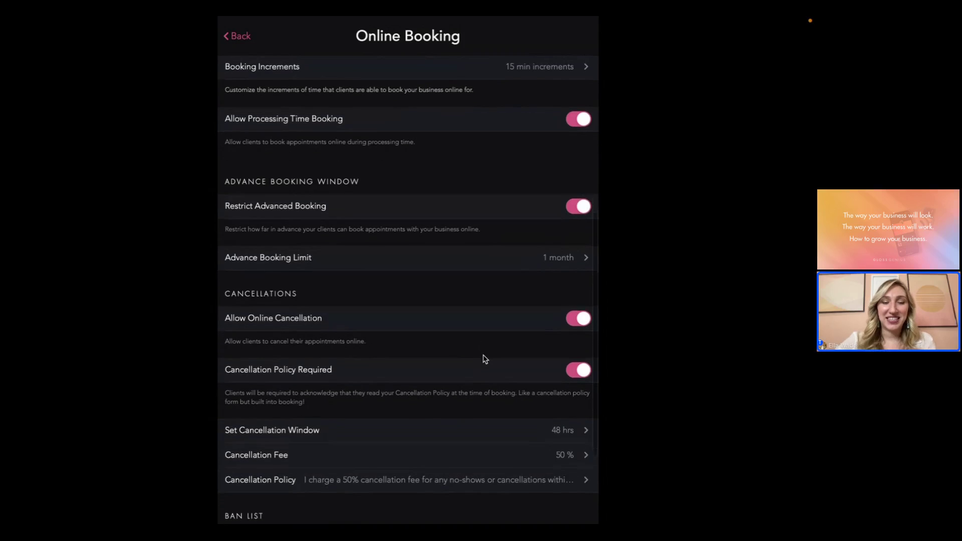
pyautogui.scroll(-2, 485, 359)
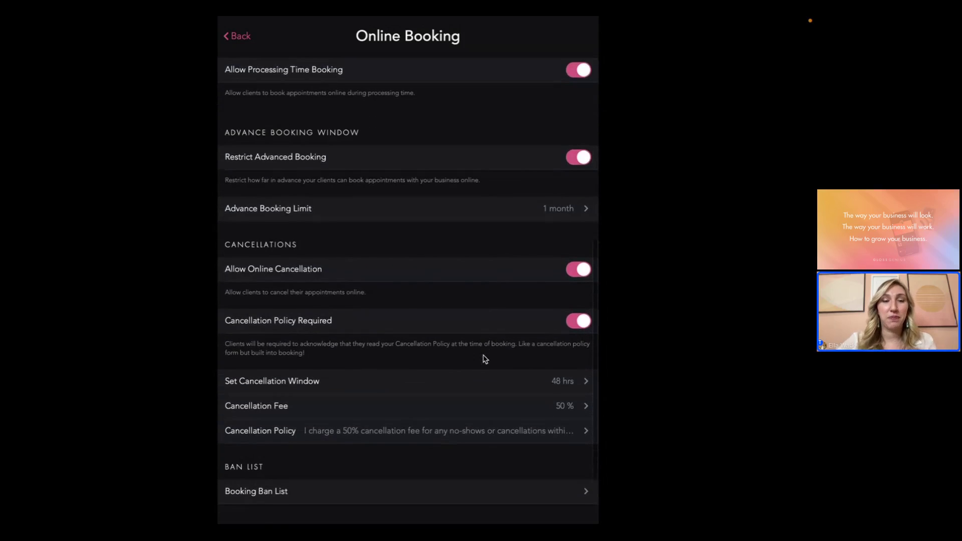
pyautogui.scroll(-1, 484, 359)
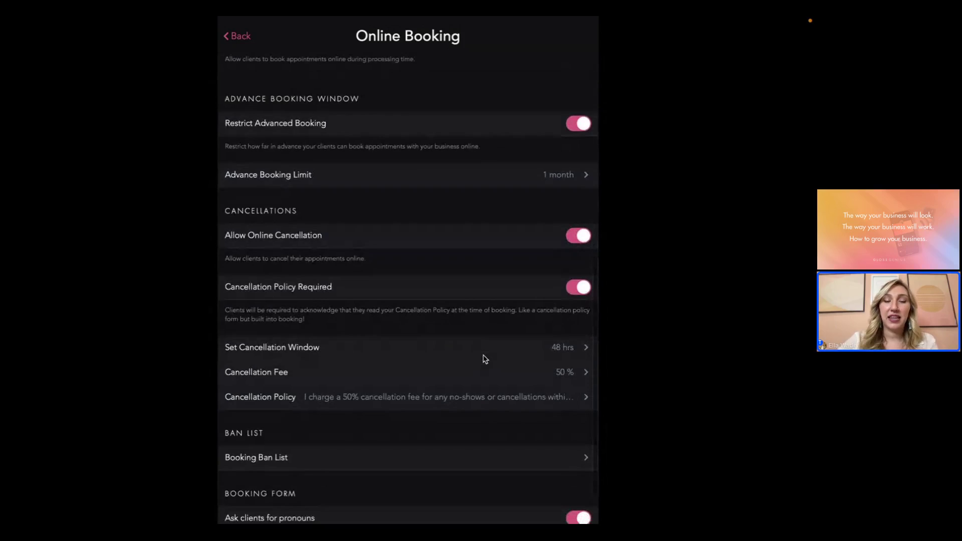
pyautogui.scroll(-1, 485, 359)
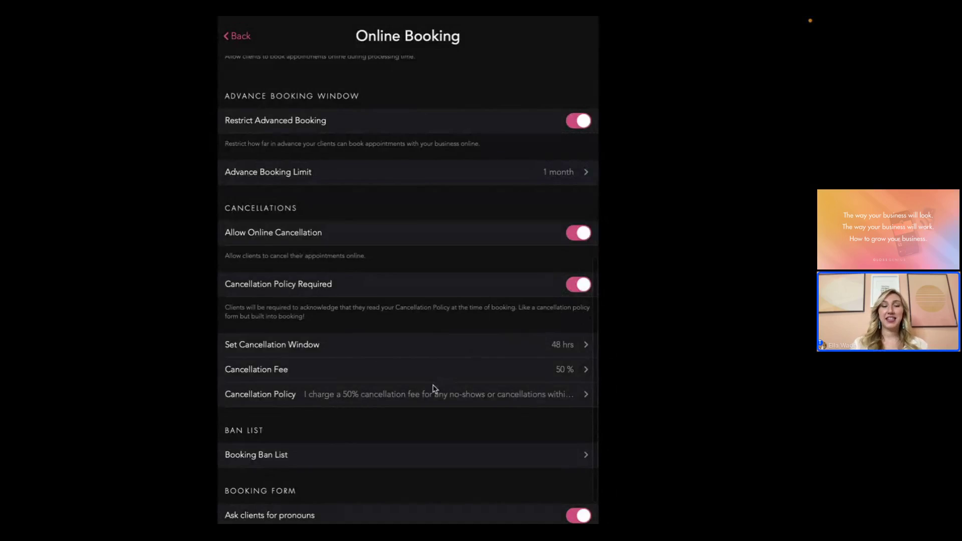
pyautogui.scroll(-1, 435, 389)
pyautogui.click(403, 376)
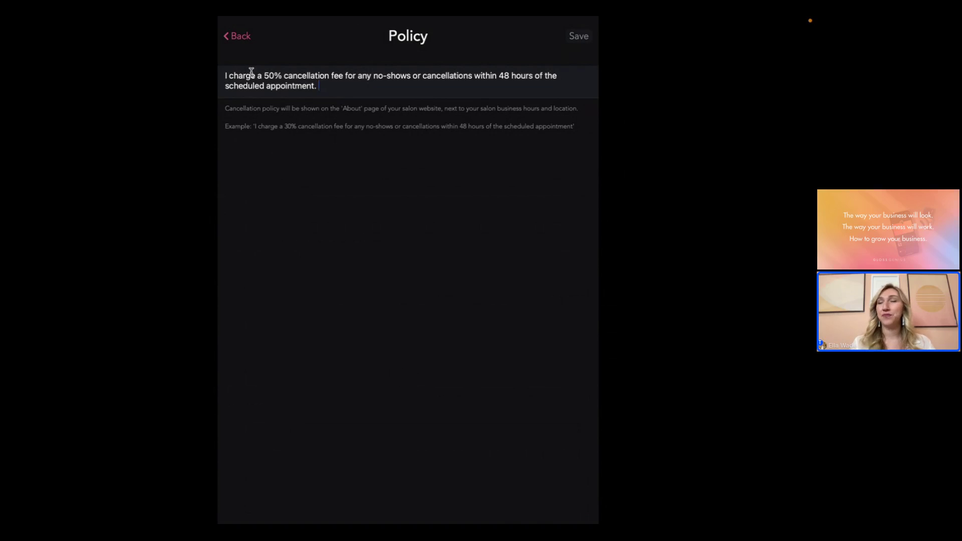
pyautogui.click(234, 40)
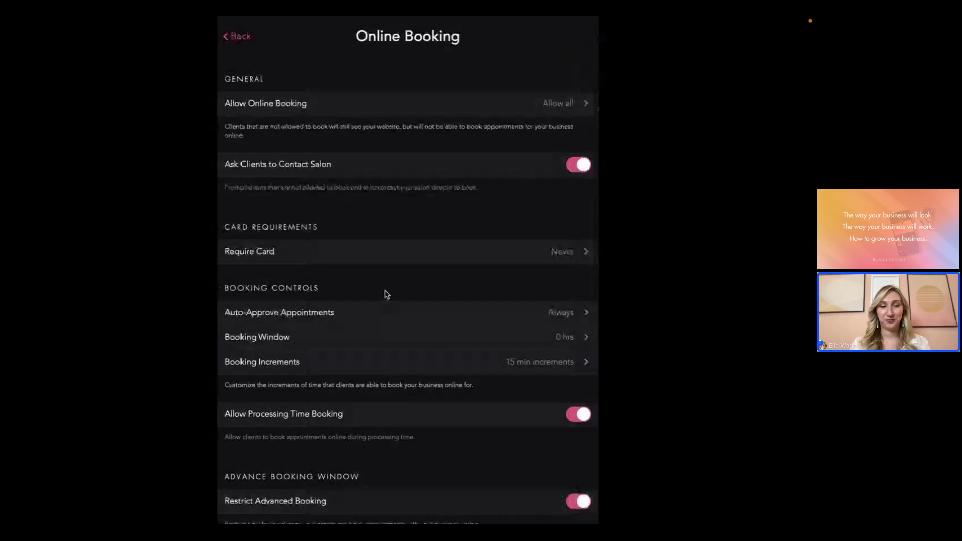
# Look over the ban list and booking form options at the end of the online booking settings and return to the booking settings.
pyautogui.scroll(-8, 387, 294)
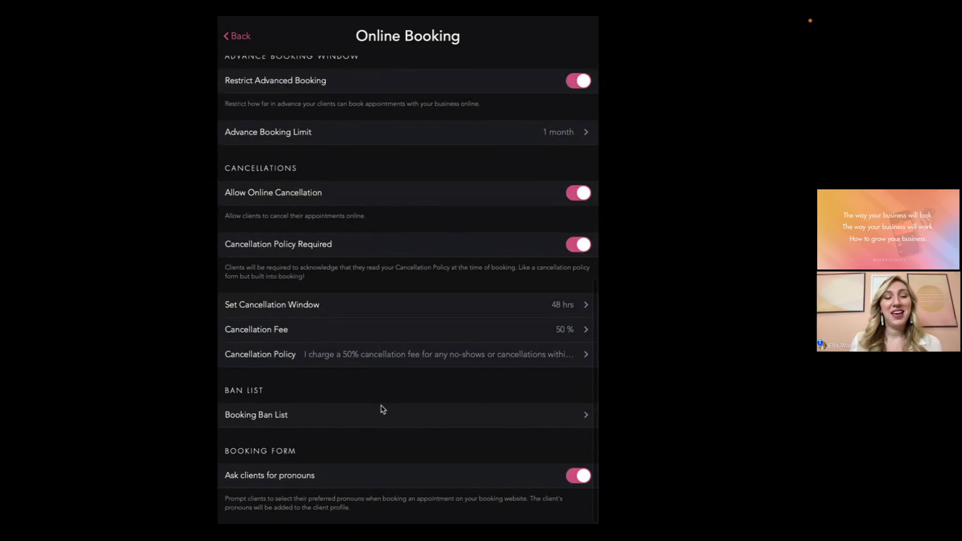
pyautogui.scroll(-1, 384, 410)
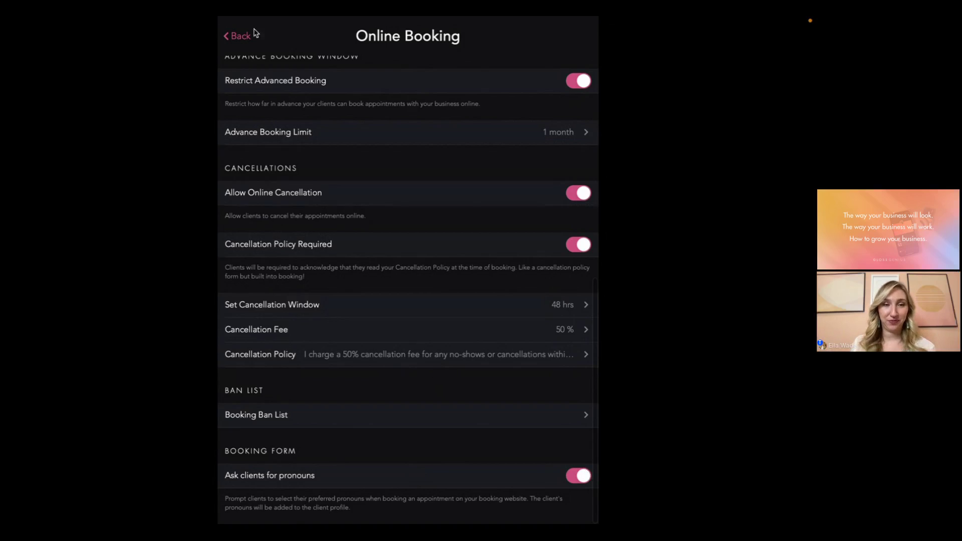
pyautogui.click(235, 44)
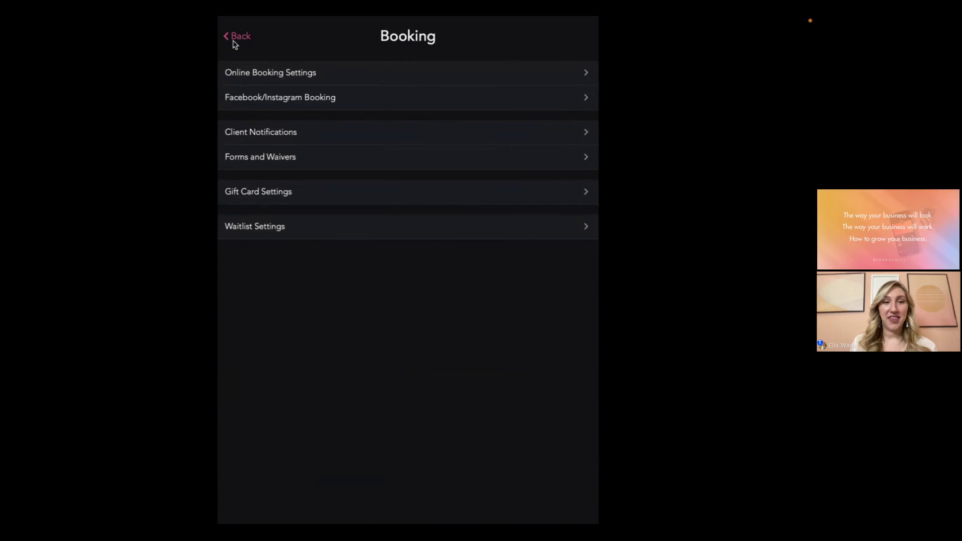
# Review the client notification types and the confirmation text and email settings, then return to the booking settings.
pyautogui.click(332, 137)
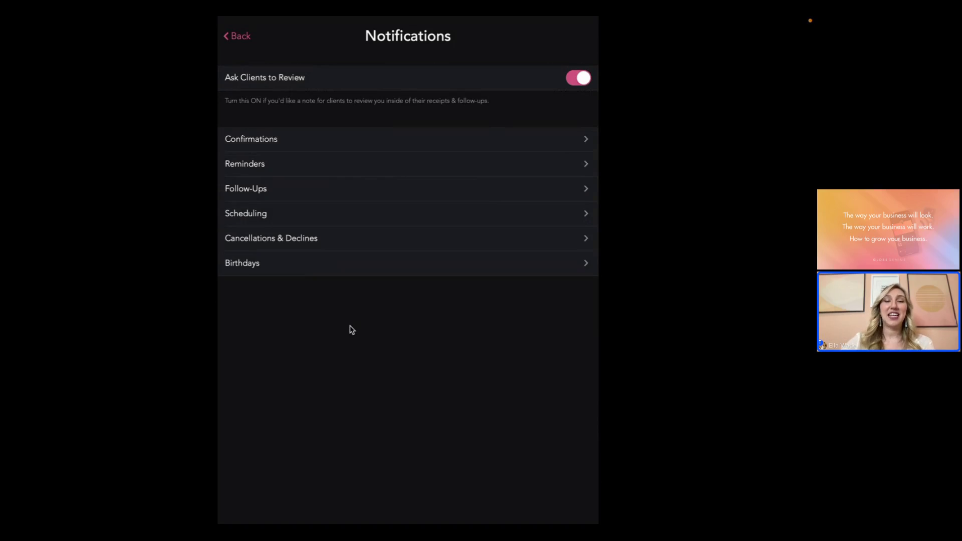
pyautogui.click(400, 141)
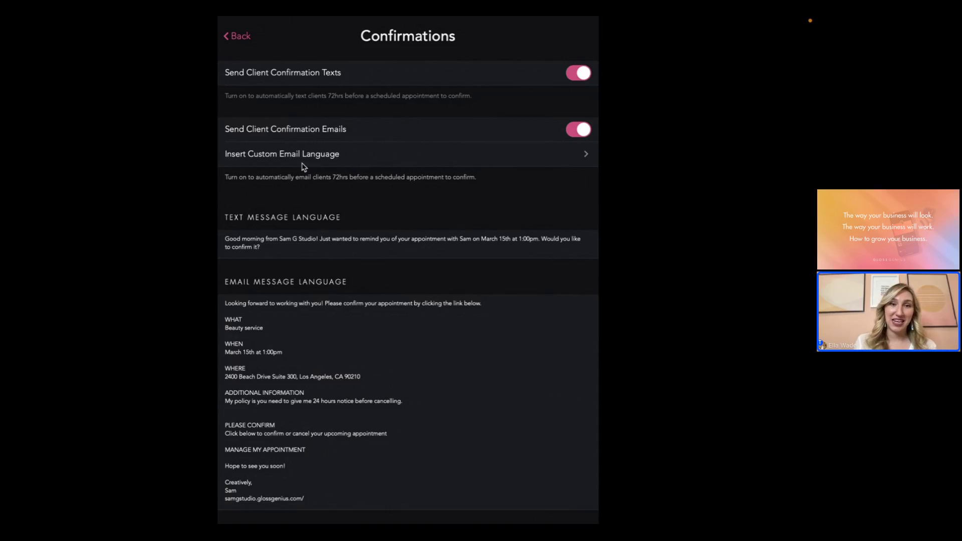
pyautogui.click(234, 36)
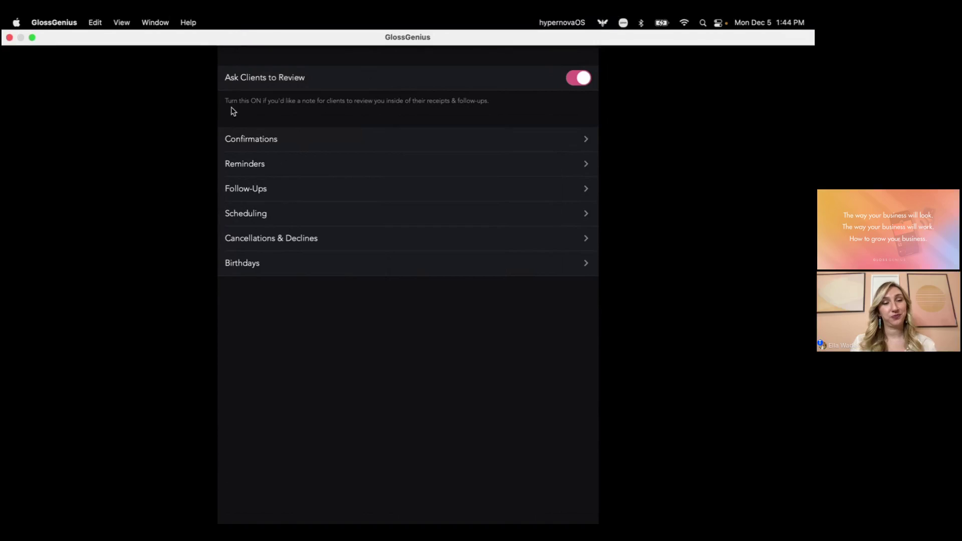
pyautogui.click(233, 38)
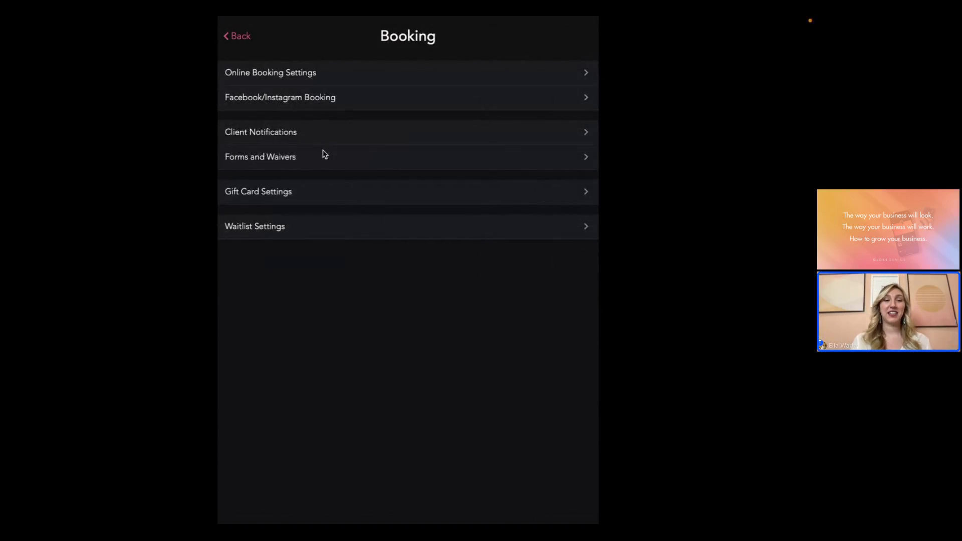
# View the forms and waivers settings, including where a form URL is added, and return to the booking settings.
pyautogui.click(325, 155)
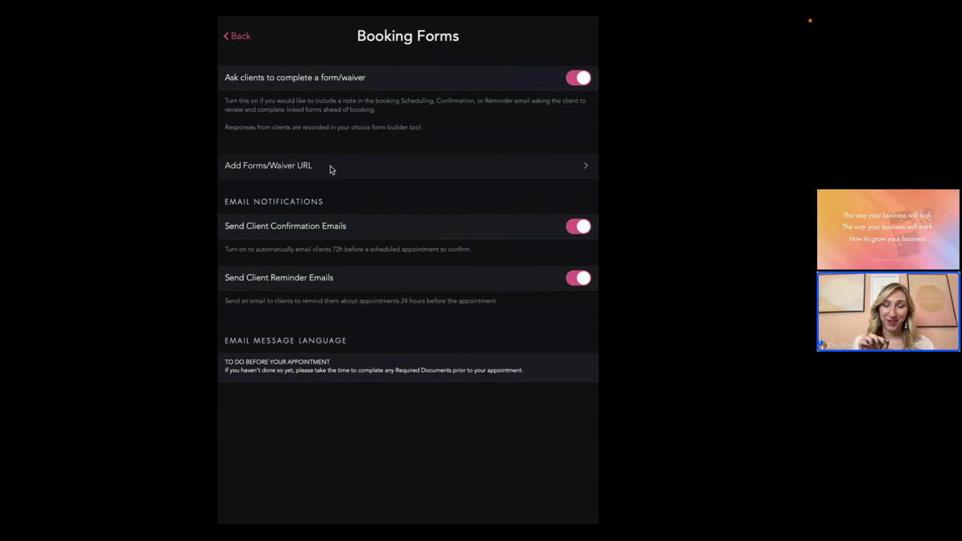
pyautogui.click(331, 169)
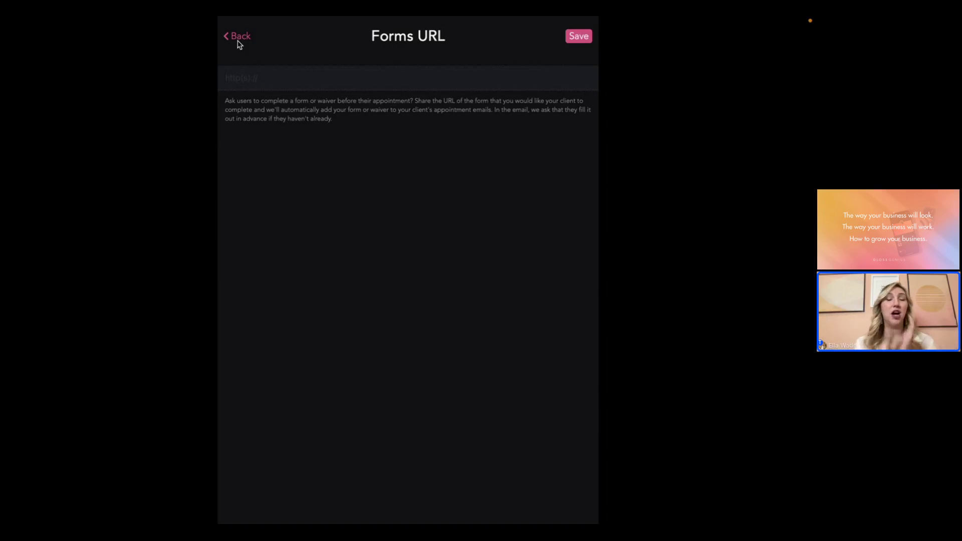
pyautogui.click(238, 40)
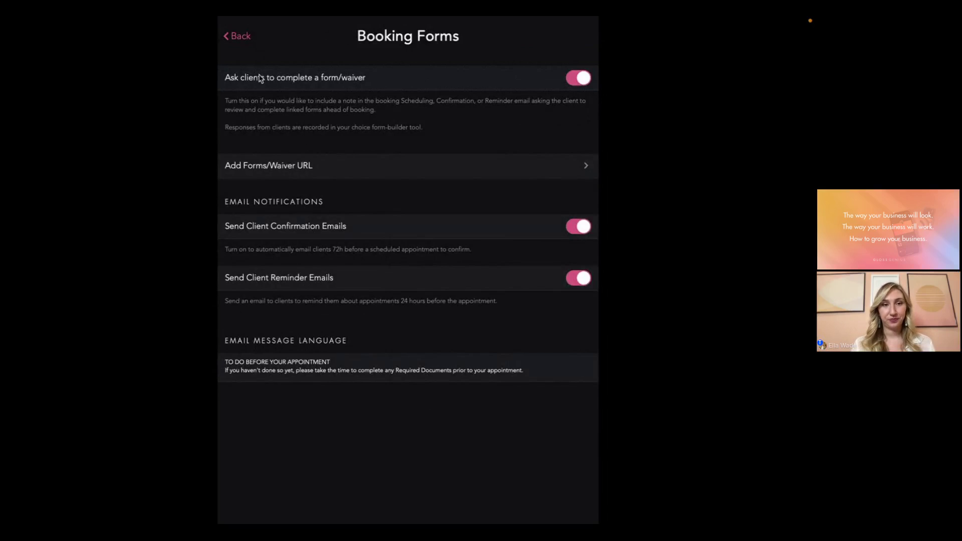
pyautogui.click(247, 38)
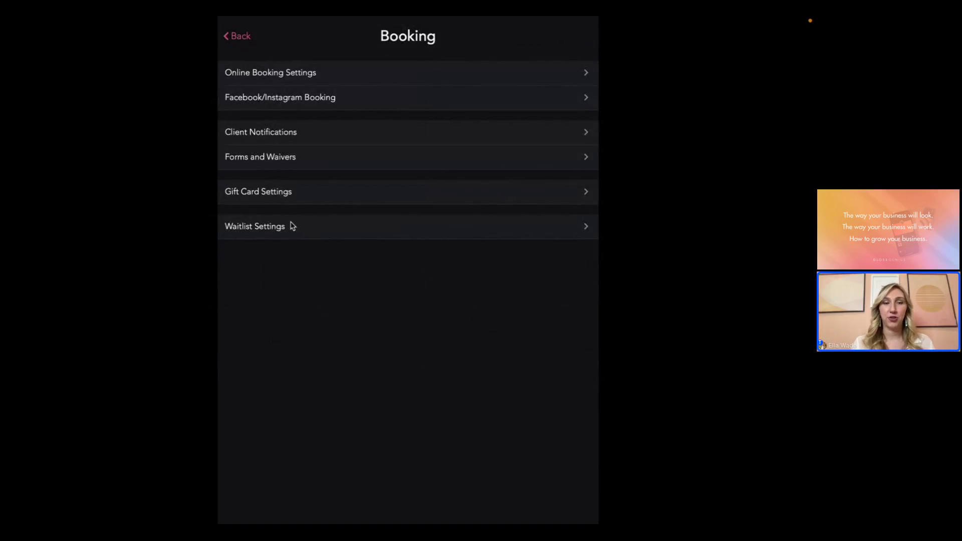
# Leave the settings, open the calendar and view the appointments for November 16, 2022 in the monthly view.
pyautogui.click(230, 43)
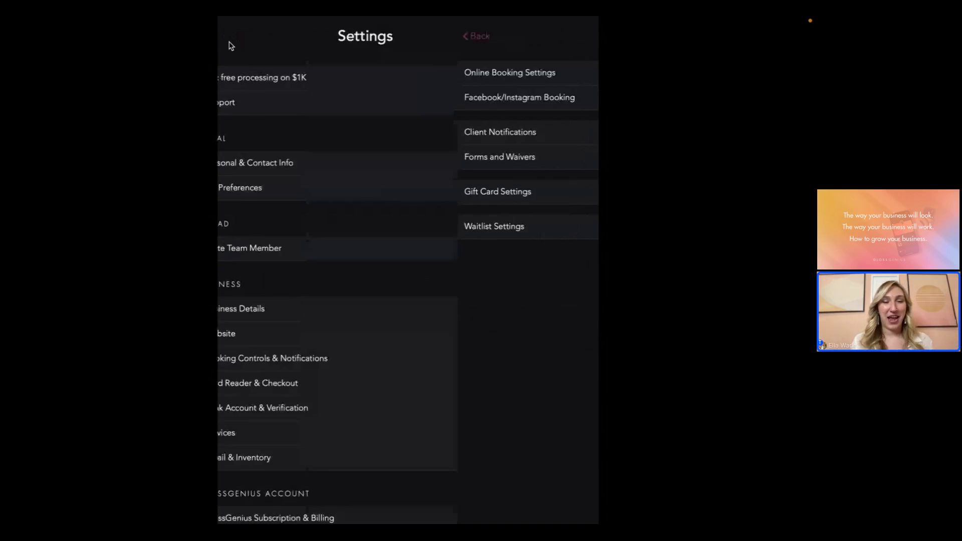
pyautogui.click(230, 44)
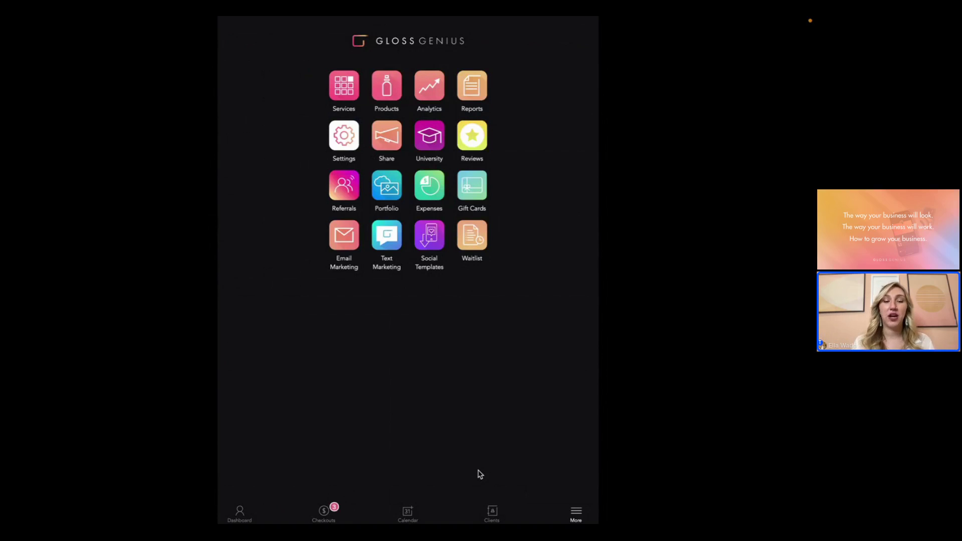
pyautogui.click(409, 511)
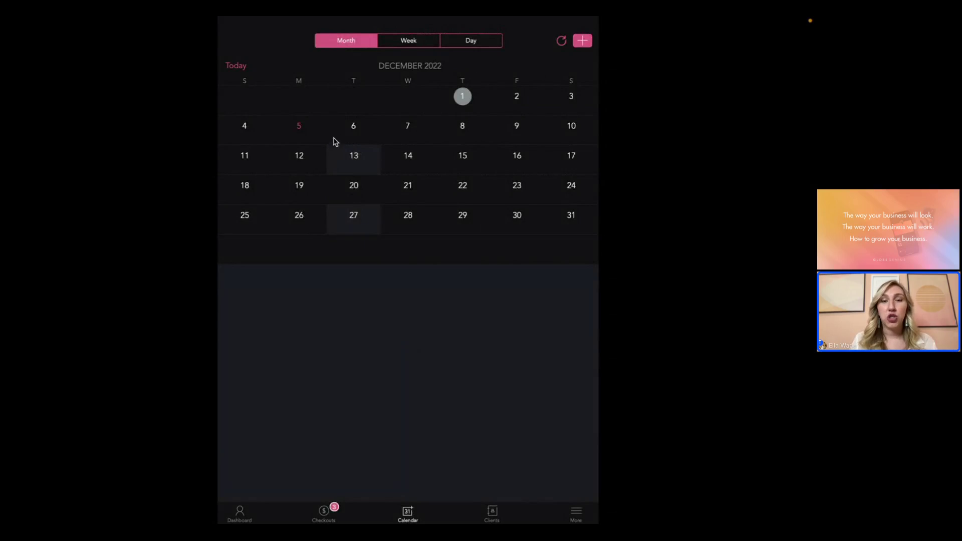
pyautogui.moveTo(365, 142); pyautogui.dragTo(512, 146)
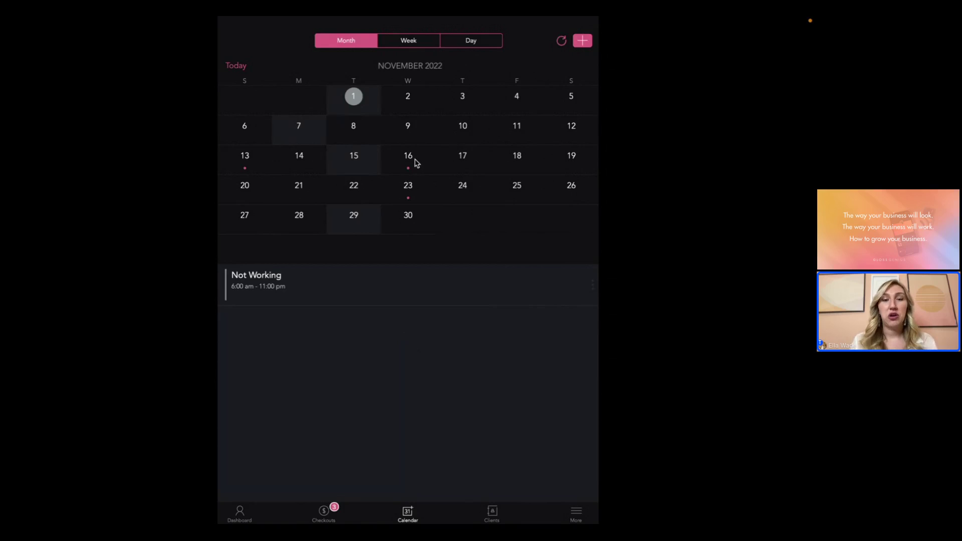
pyautogui.click(410, 158)
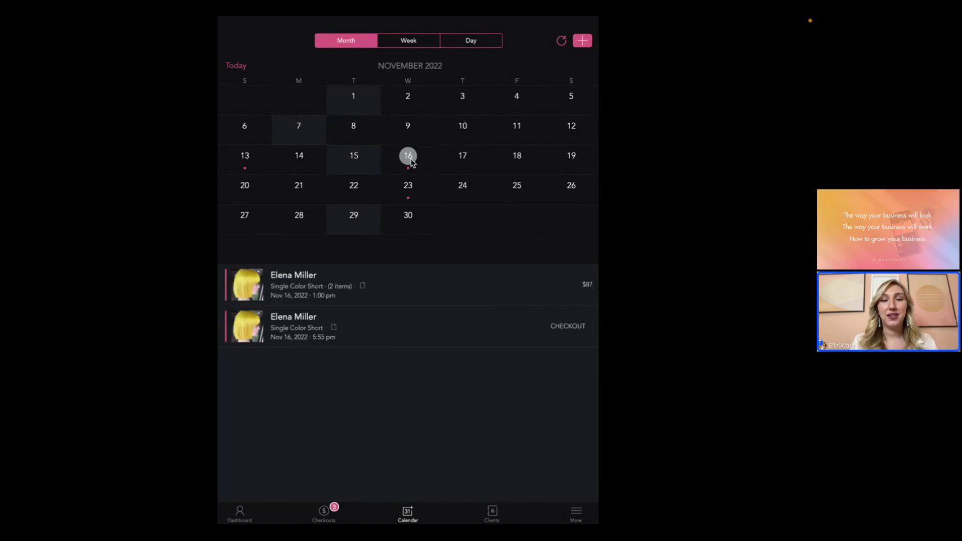
pyautogui.click(408, 196)
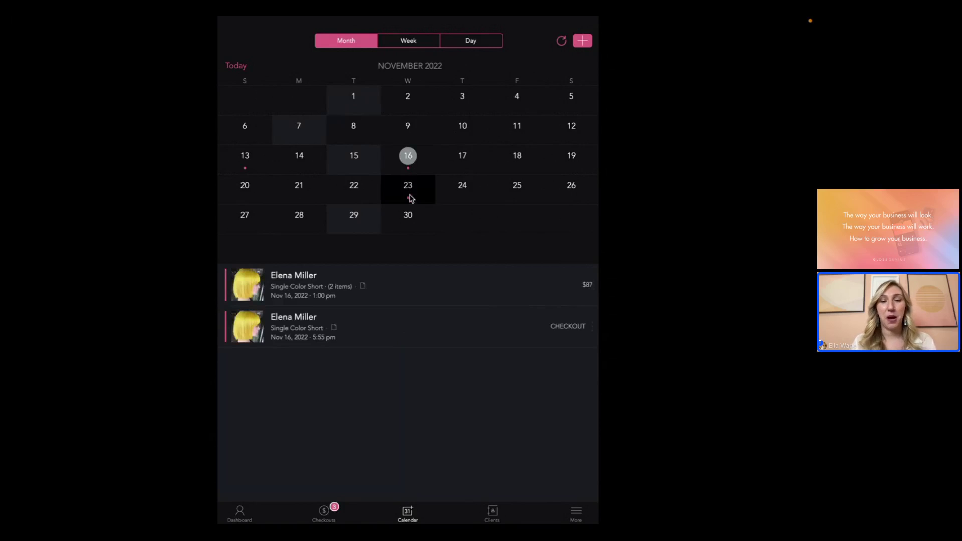
pyautogui.click(406, 170)
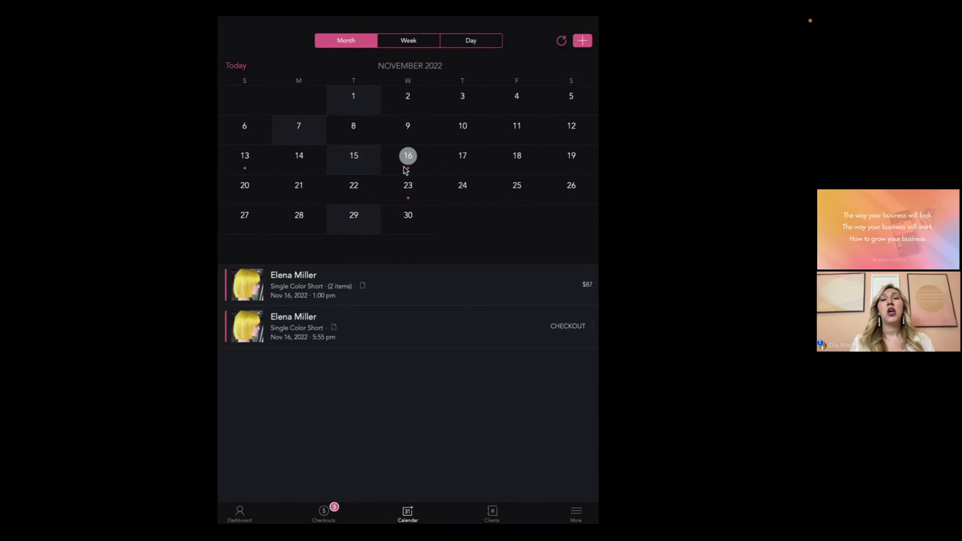
# Compare the weekly and daily calendar views for November 16, 2022, returning to the weekly view.
pyautogui.click(397, 45)
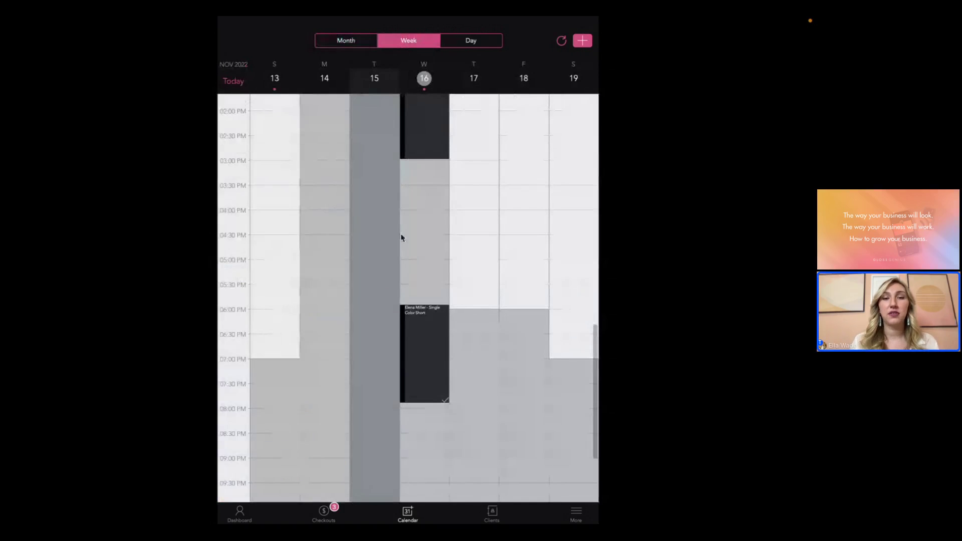
pyautogui.scroll(3, 402, 236)
pyautogui.click(477, 44)
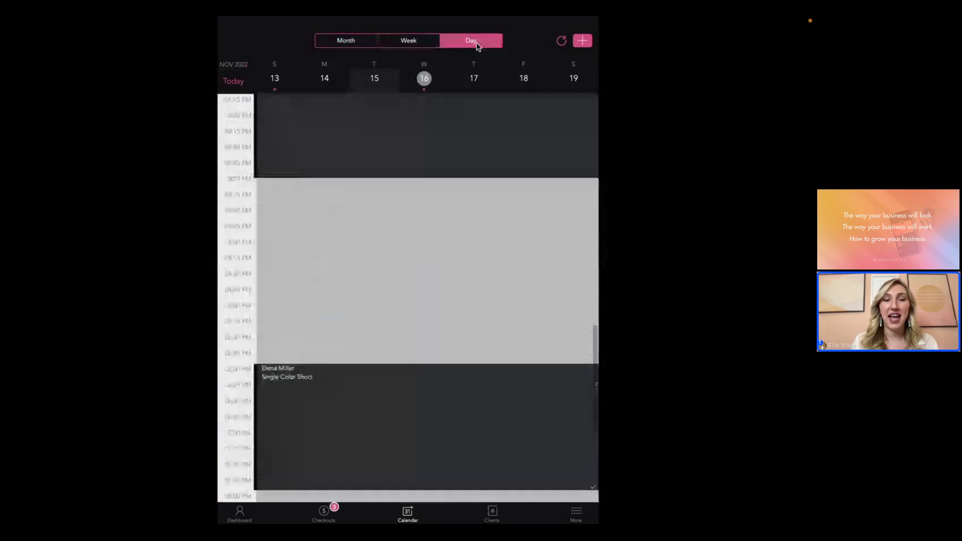
pyautogui.click(394, 46)
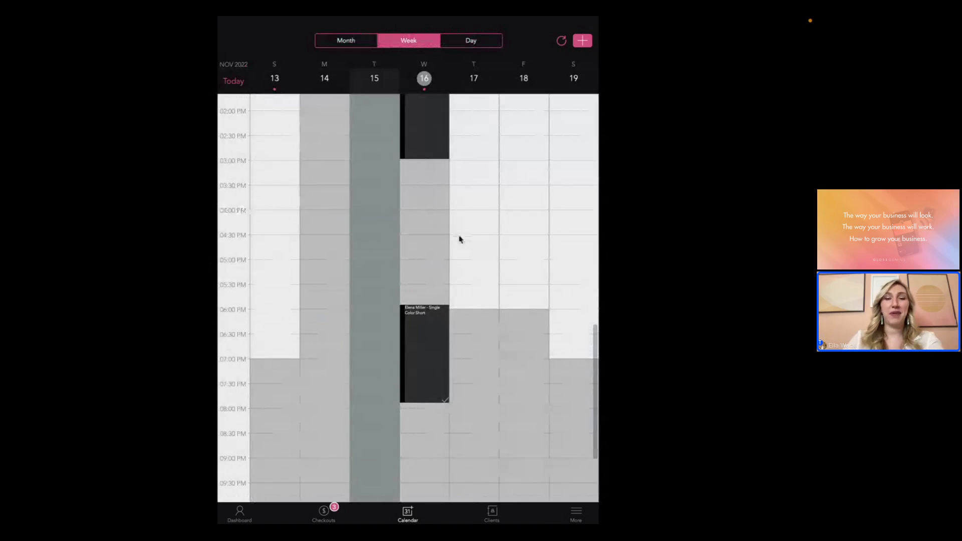
# Examine the working hours, days off, blocked time and appointments in the calendar week of November 13 to 19.
pyautogui.scroll(5, 460, 239)
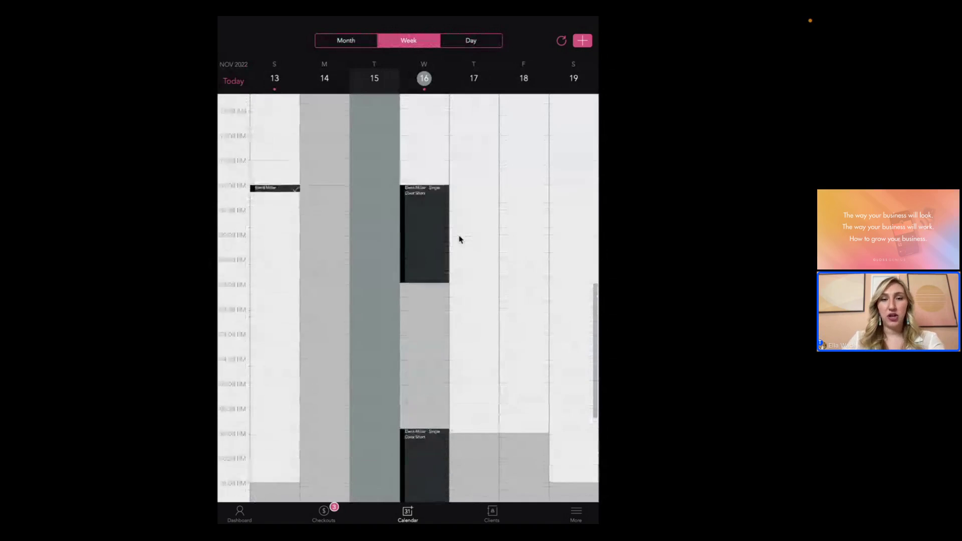
pyautogui.scroll(3, 460, 239)
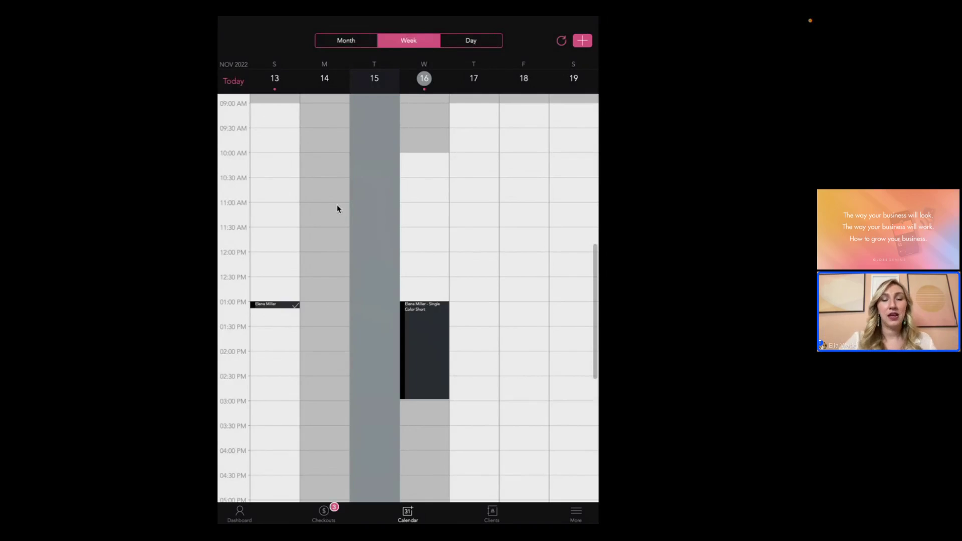
pyautogui.scroll(1, 337, 206)
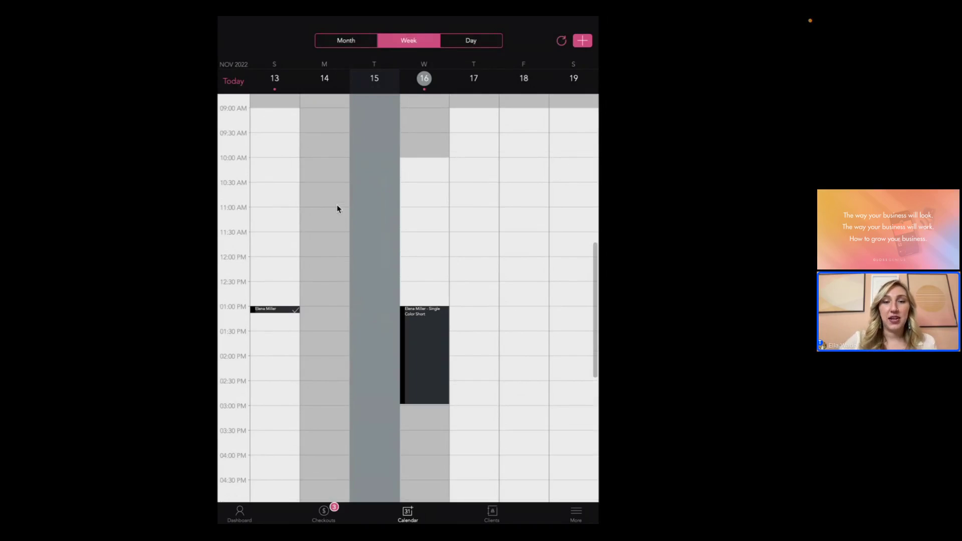
pyautogui.scroll(3, 337, 205)
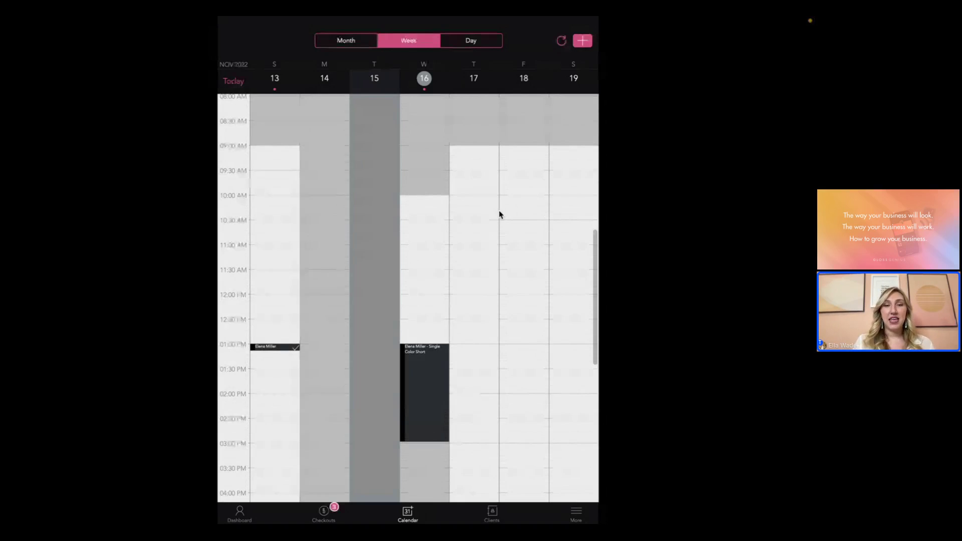
pyautogui.scroll(8, 499, 214)
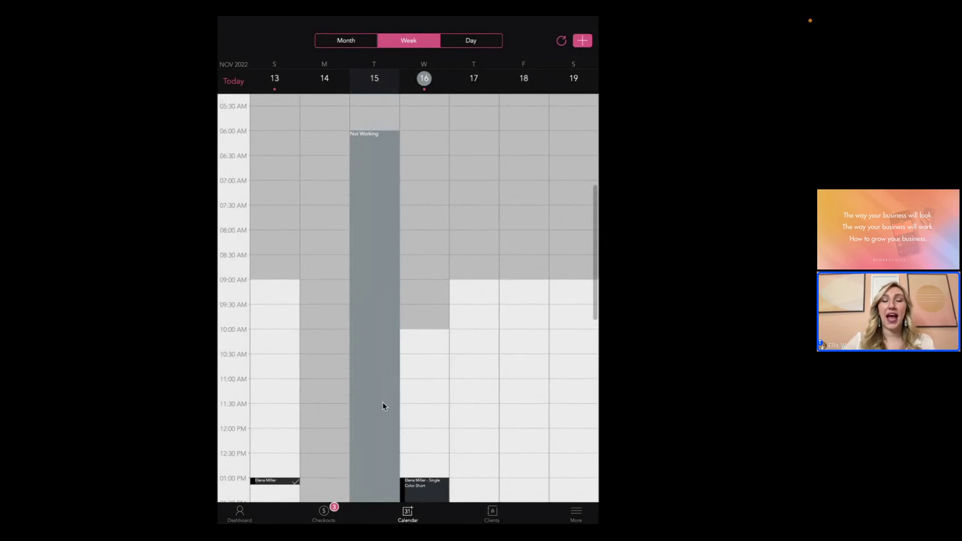
pyautogui.scroll(-9, 383, 404)
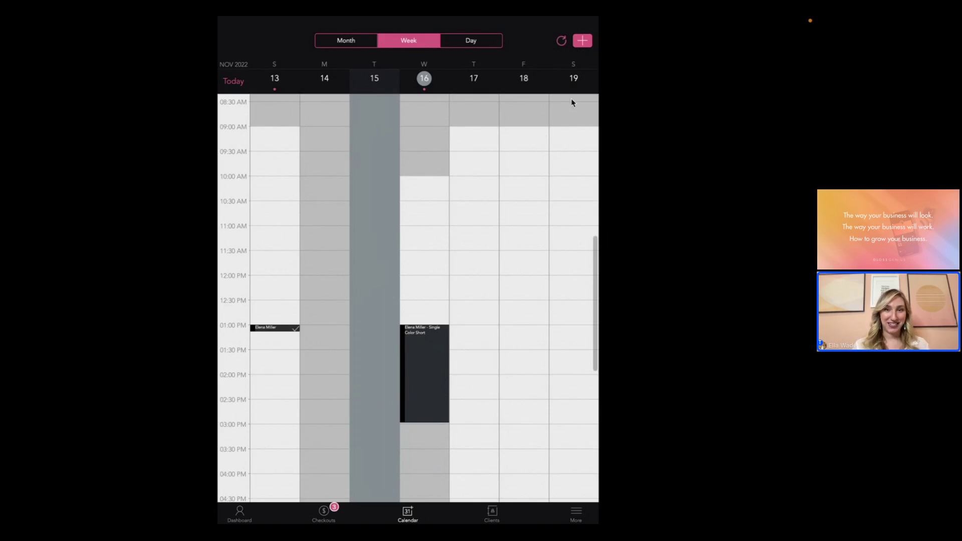
# Create a new appointment dated Wed Nov 16 and set its time to 2:00 AM.
pyautogui.click(583, 41)
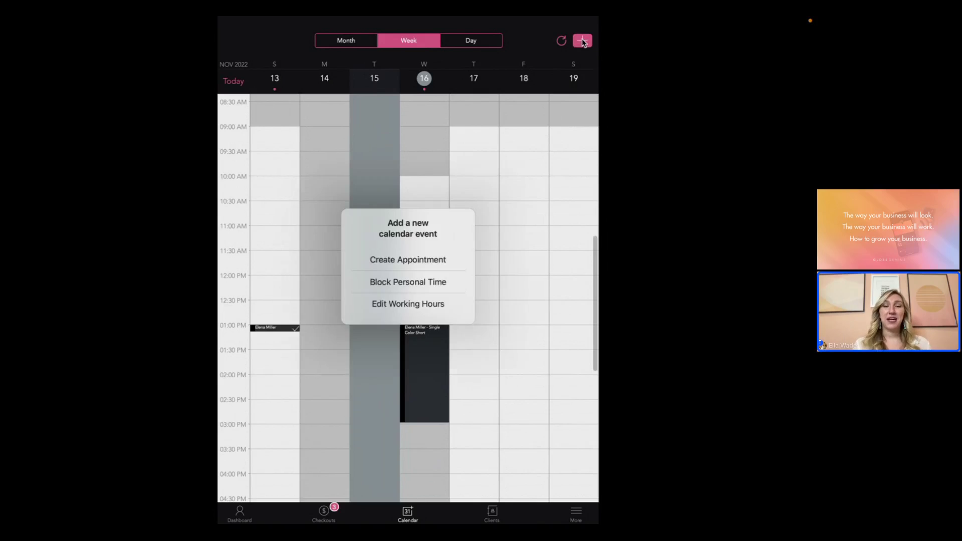
pyautogui.click(453, 258)
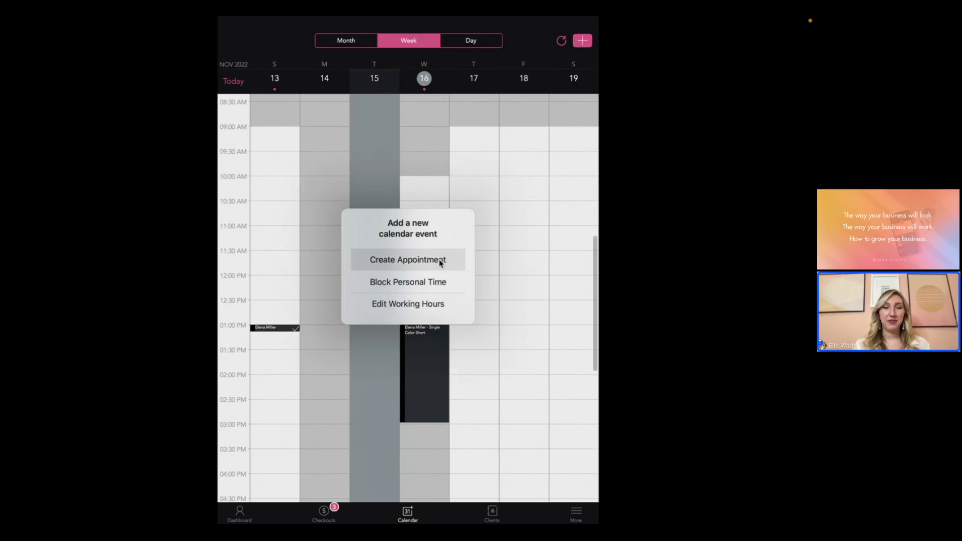
pyautogui.click(444, 262)
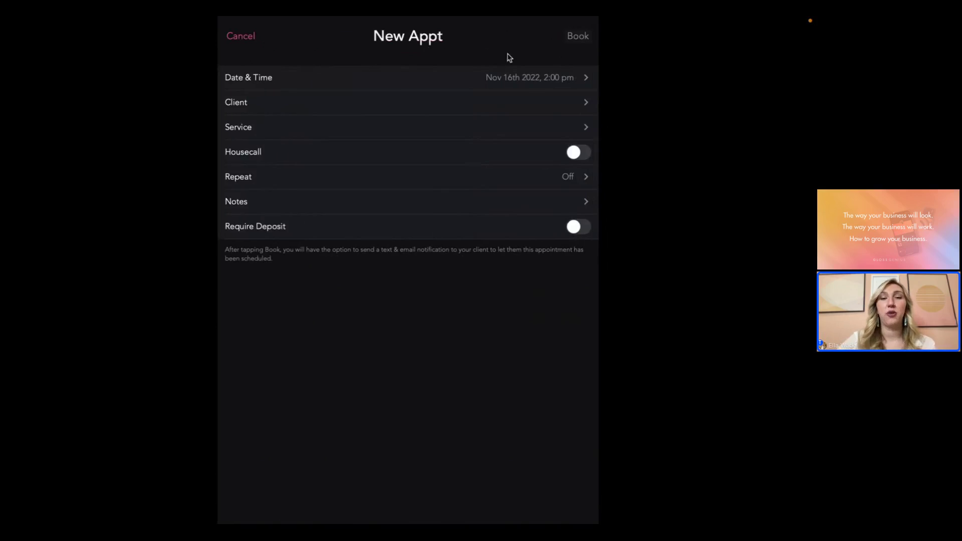
pyautogui.click(507, 80)
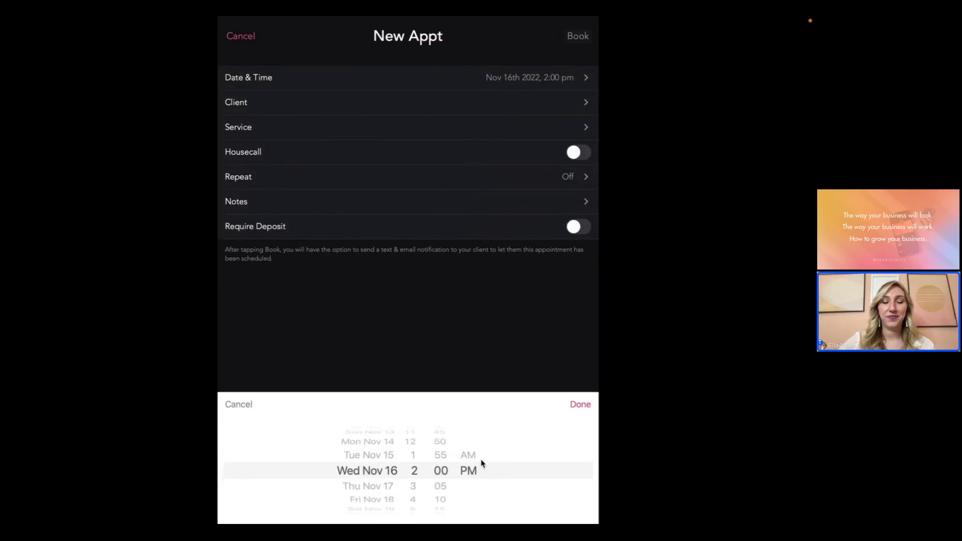
pyautogui.moveTo(470, 468); pyautogui.dragTo(470, 486)
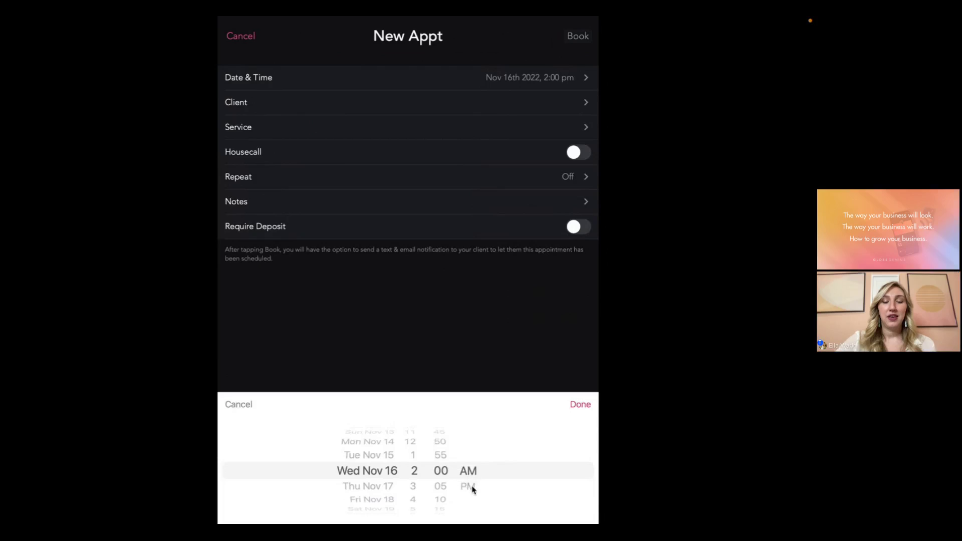
pyautogui.click(588, 407)
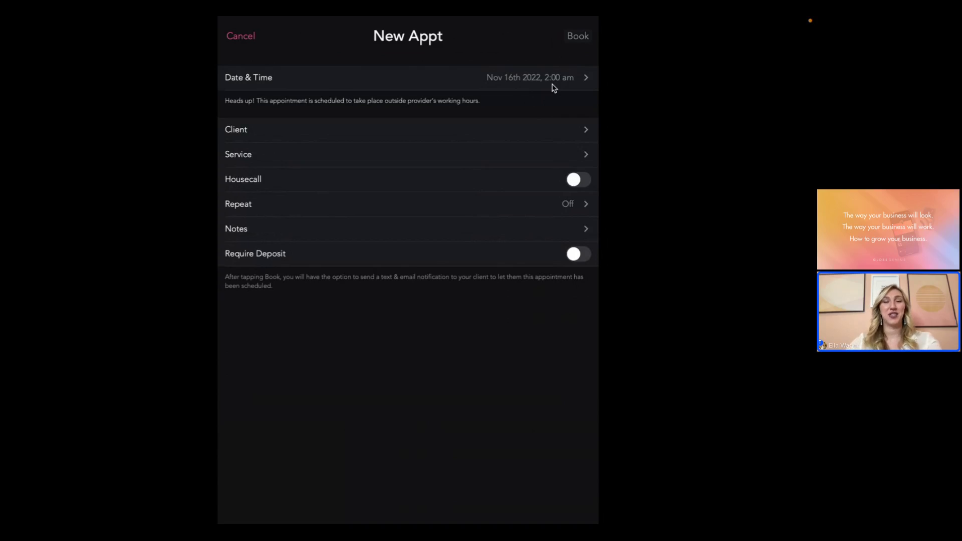
# View the options for adding a client to the new appointment and close them without choosing one.
pyautogui.click(511, 140)
pyautogui.click(447, 253)
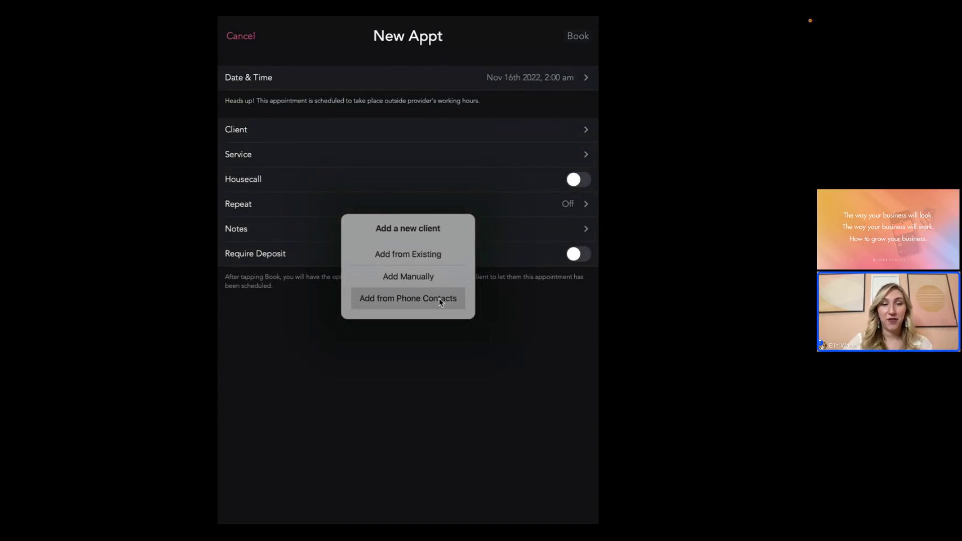
pyautogui.click(389, 404)
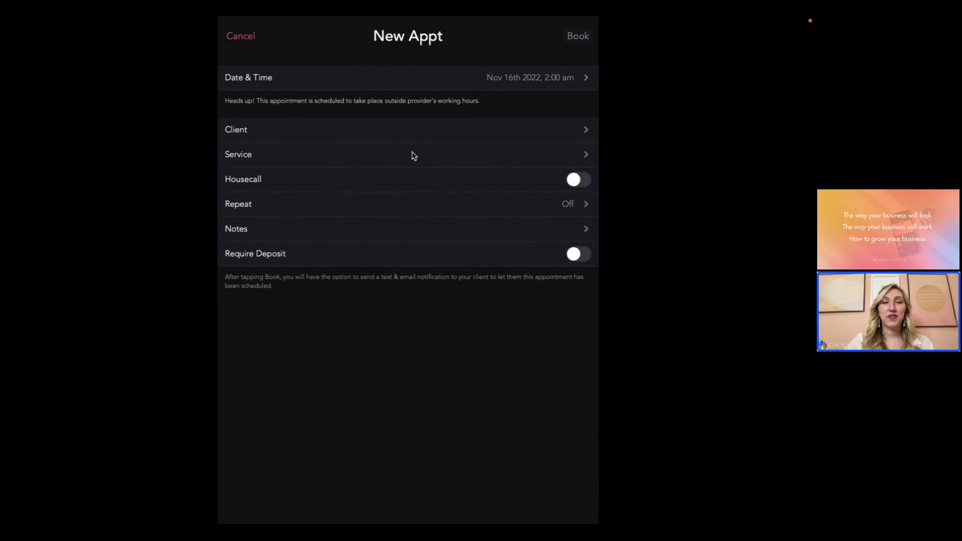
# Add the Balayage and Classic Manicure services to the new appointment.
pyautogui.click(414, 156)
pyautogui.click(413, 151)
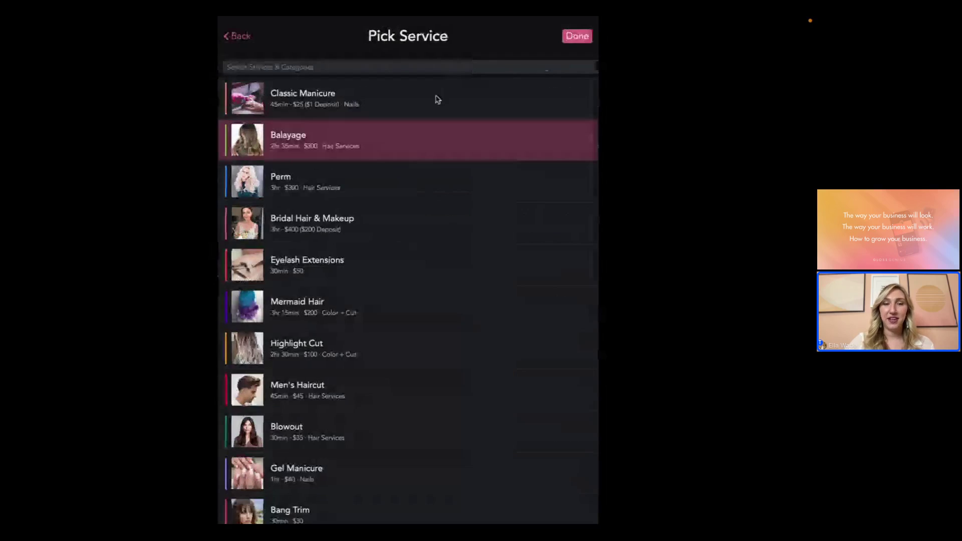
pyautogui.click(436, 97)
pyautogui.click(572, 39)
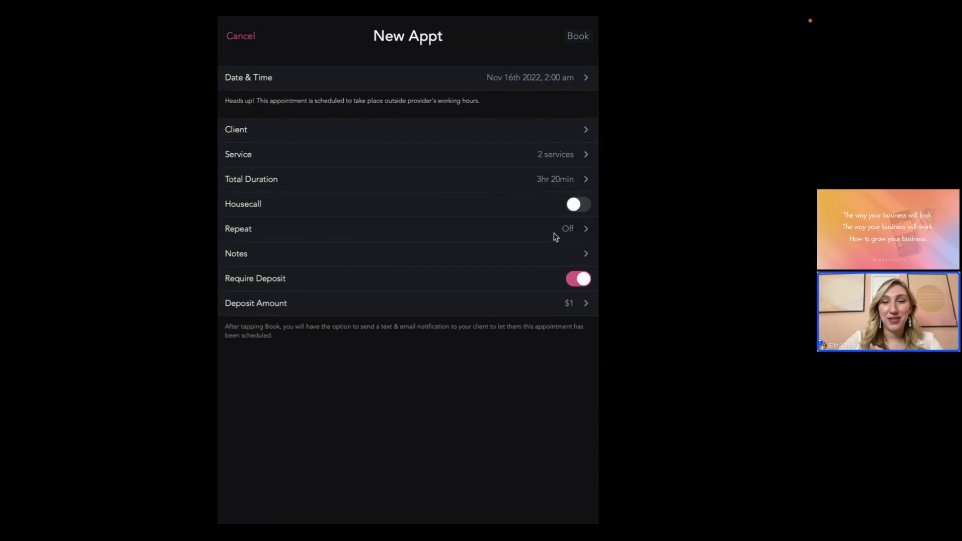
# Turn on repetition for the appointment, trying intervals of 4 days and in weeks before choosing every 1 month.
pyautogui.click(556, 237)
pyautogui.click(572, 80)
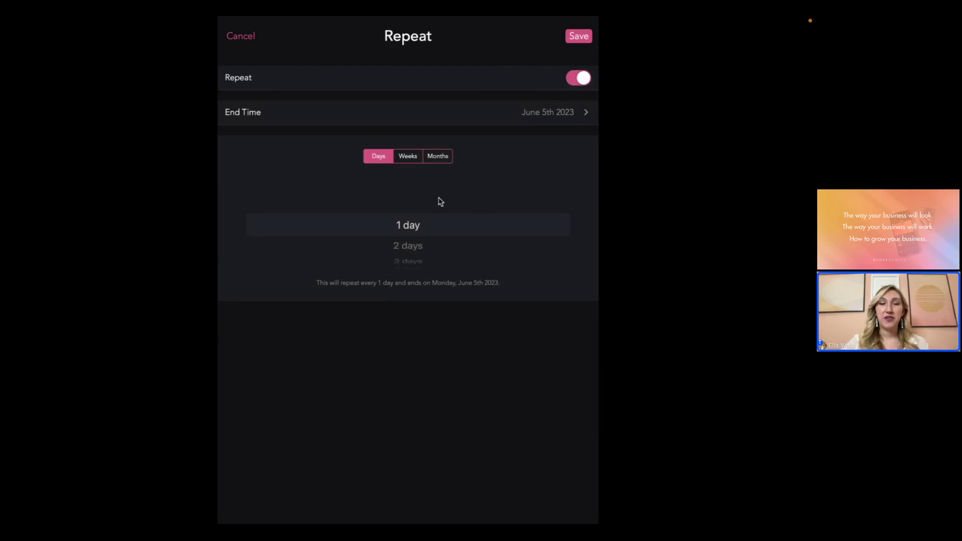
pyautogui.moveTo(413, 231); pyautogui.dragTo(410, 179)
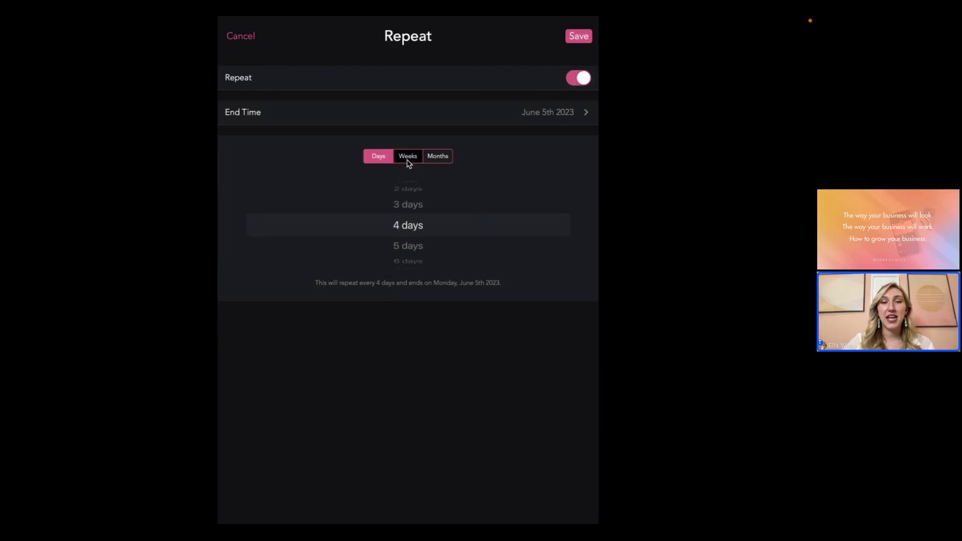
pyautogui.click(408, 159)
pyautogui.click(441, 156)
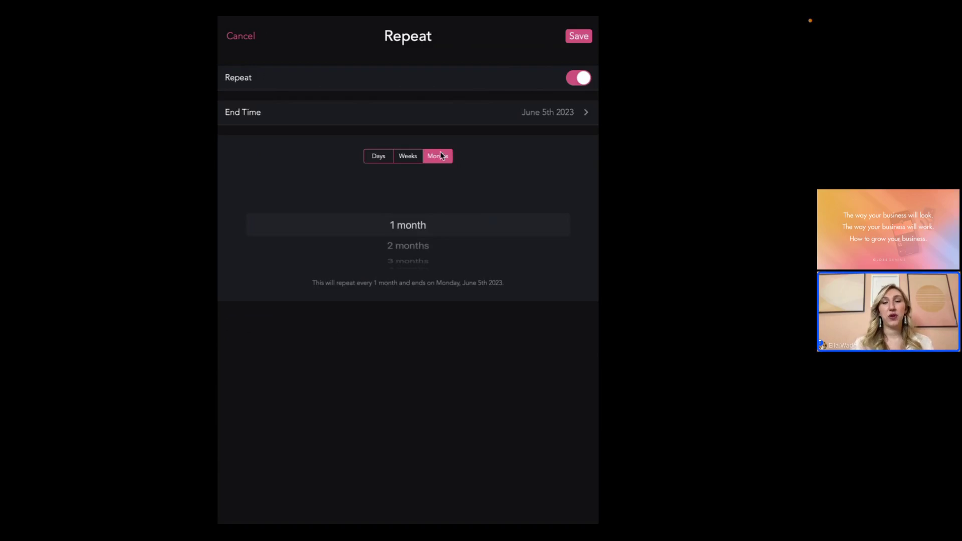
# Set the end date of the repeating appointment to June 5th 2040.
pyautogui.click(524, 119)
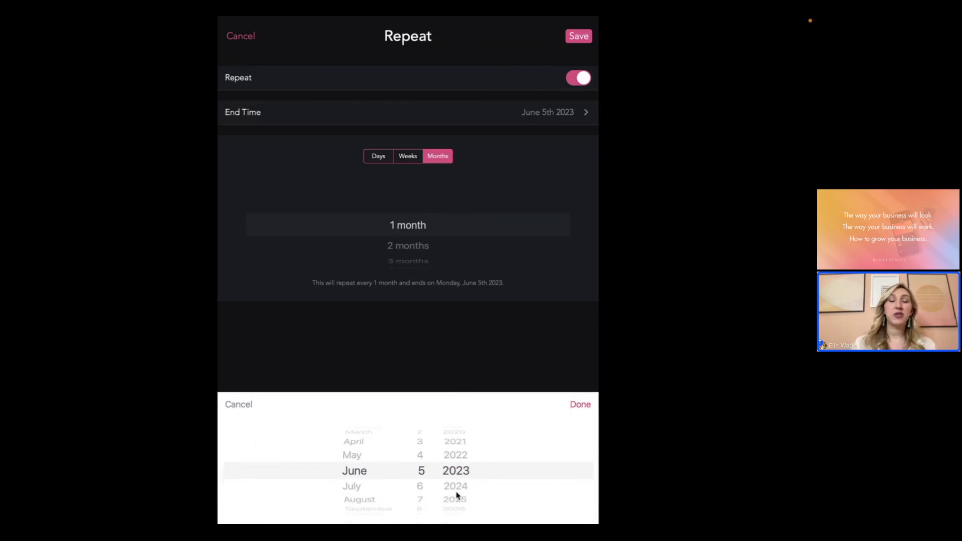
pyautogui.moveTo(453, 507); pyautogui.dragTo(451, 397)
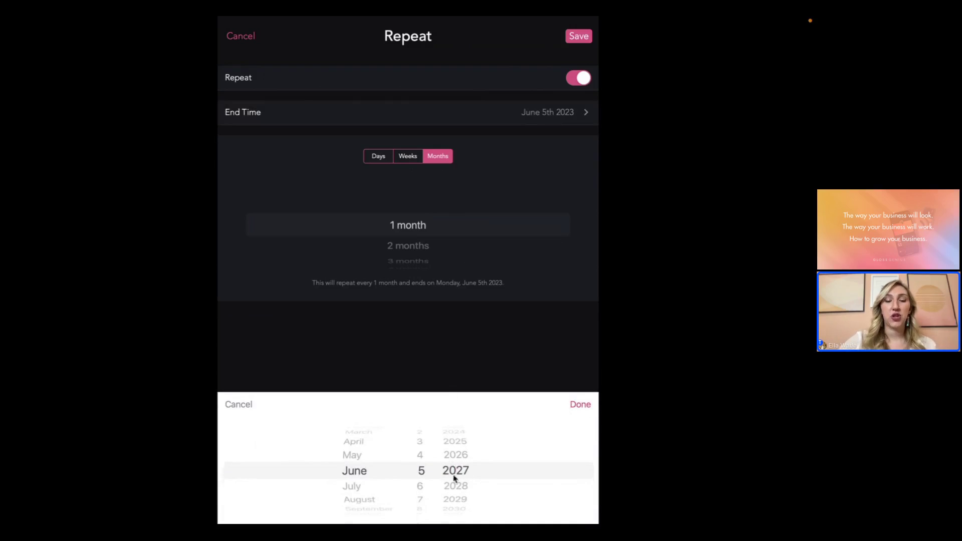
pyautogui.moveTo(455, 477); pyautogui.dragTo(455, 390)
pyautogui.moveTo(458, 489); pyautogui.dragTo(457, 414)
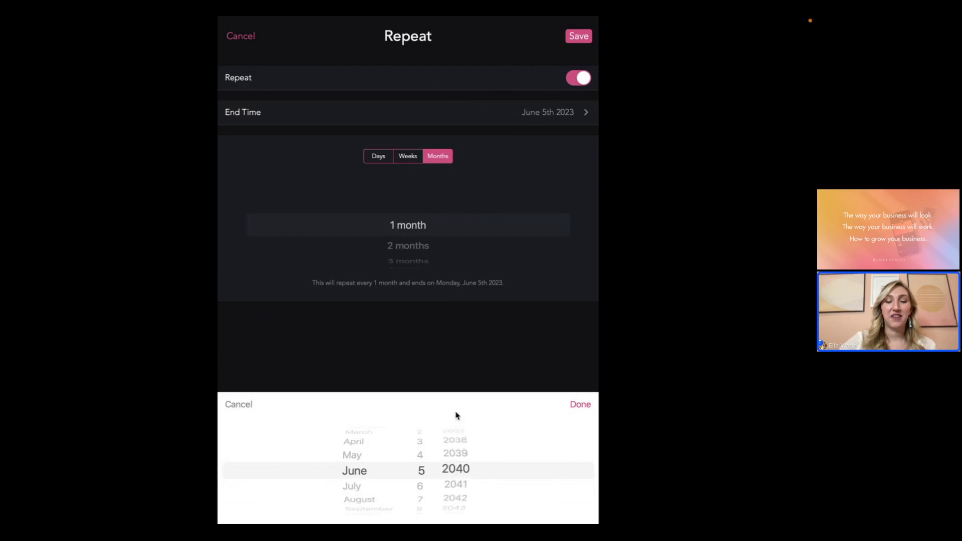
pyautogui.click(583, 407)
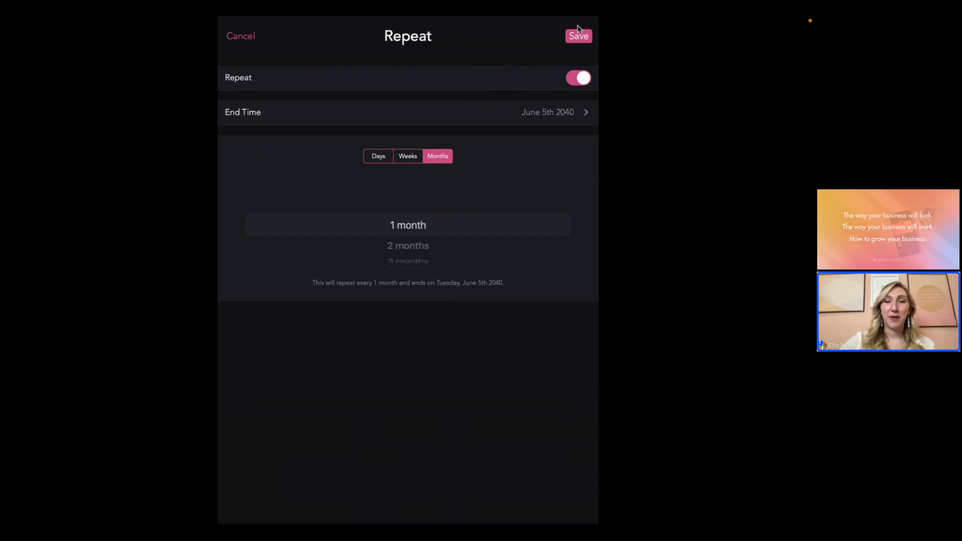
# Discard the repeat settings and cancel the new appointment without booking it.
pyautogui.click(234, 37)
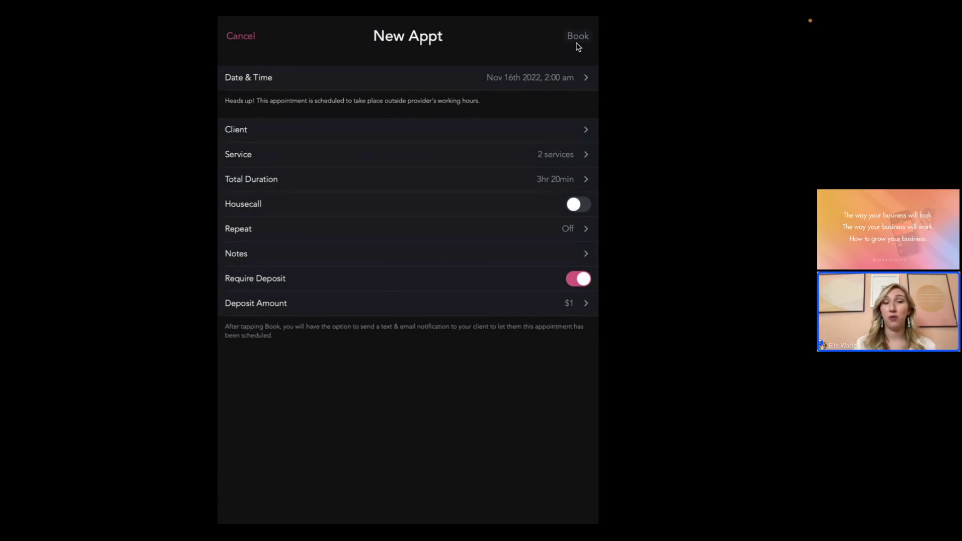
pyautogui.click(250, 35)
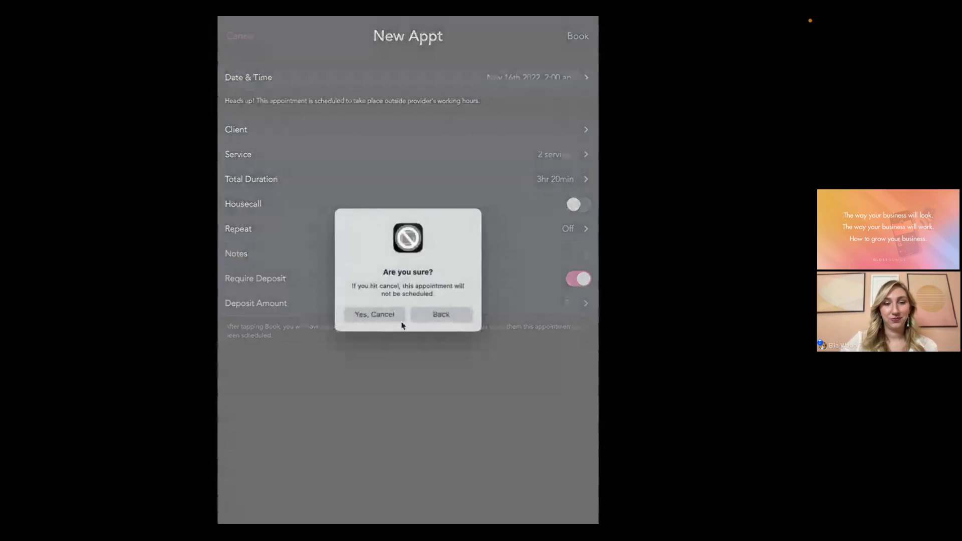
pyautogui.click(389, 314)
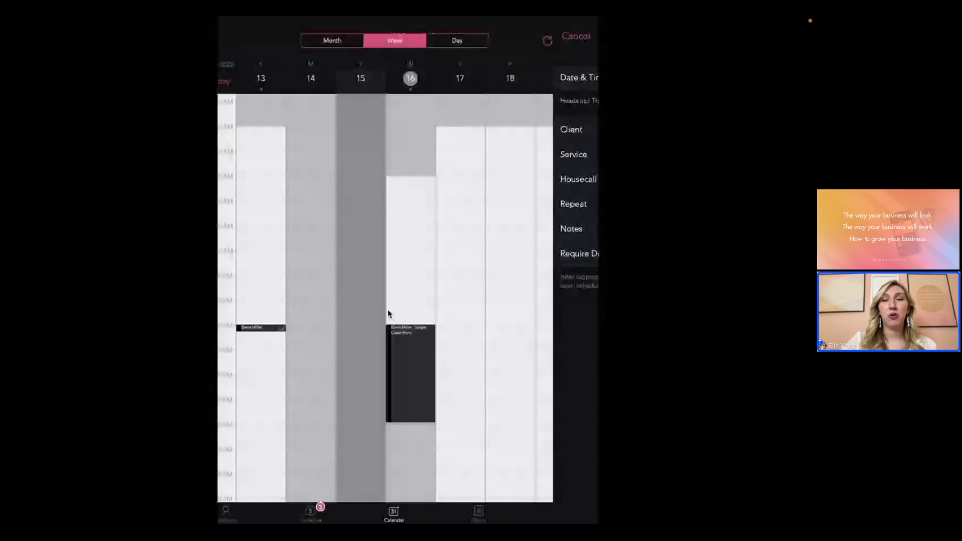
# View the form for blocking personal time on the calendar and leave it without saving.
pyautogui.click(582, 41)
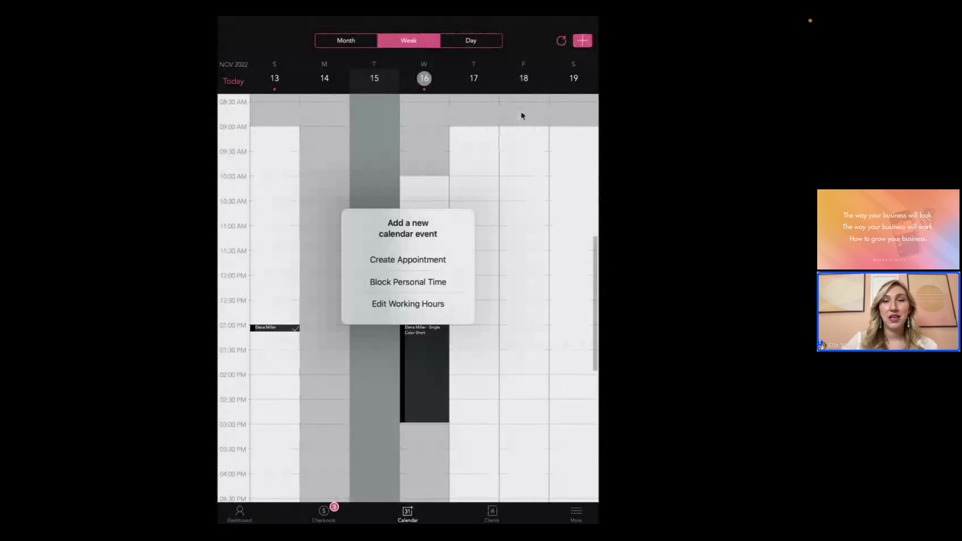
pyautogui.click(435, 282)
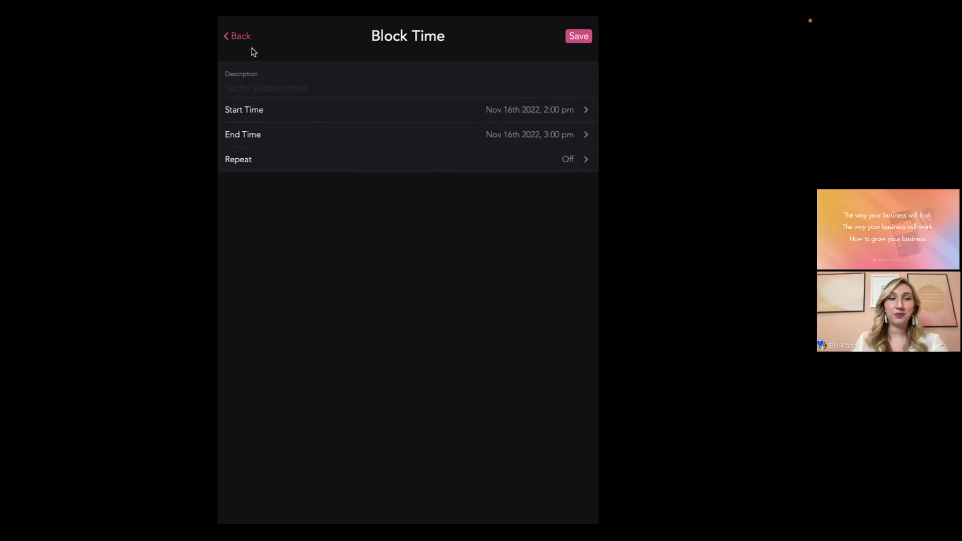
pyautogui.click(227, 36)
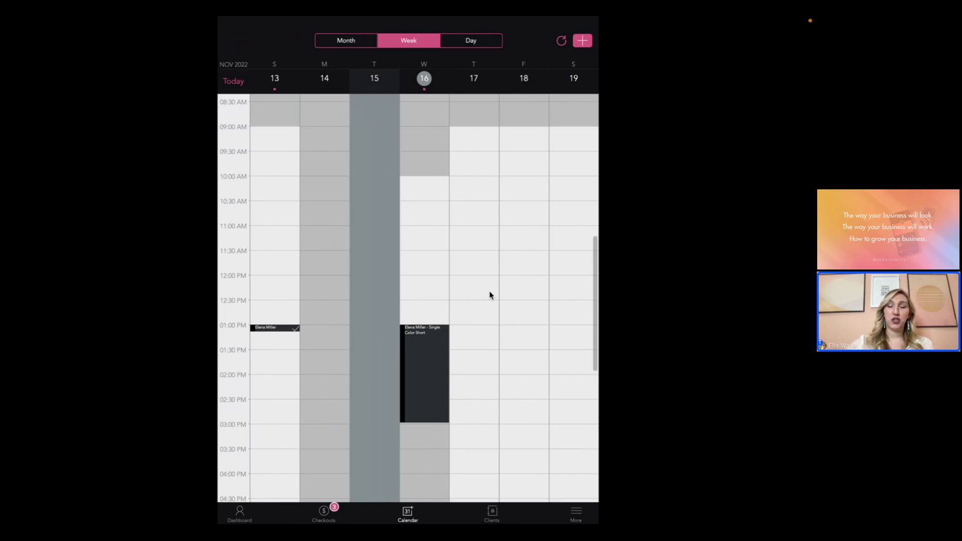
# Open the working hours for Nov 16th 2022 and switch the working-day setting off and back on.
pyautogui.click(582, 42)
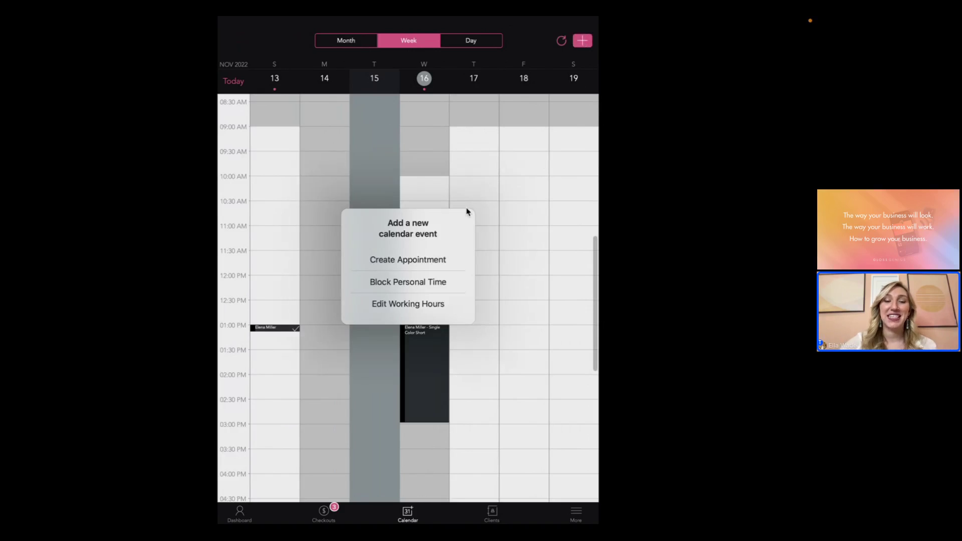
pyautogui.click(425, 307)
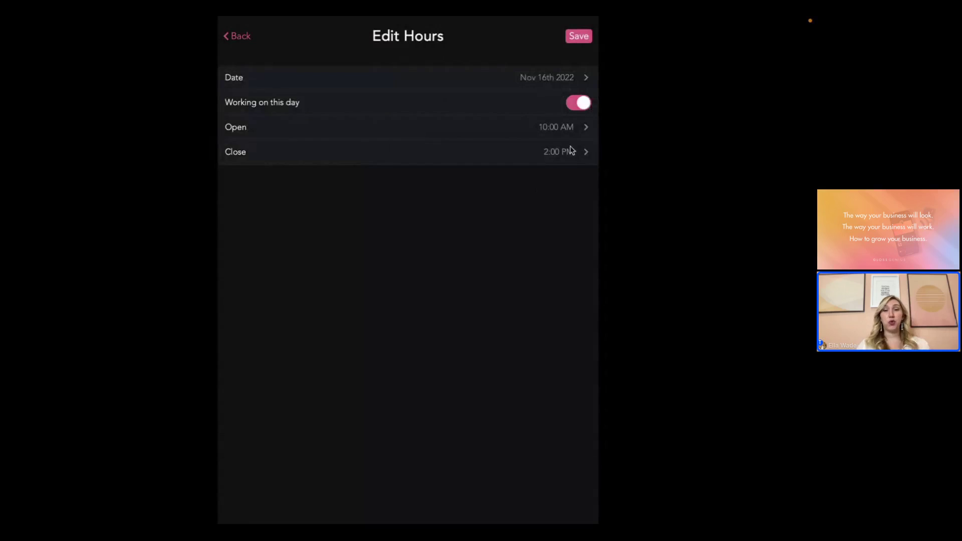
pyautogui.click(581, 102)
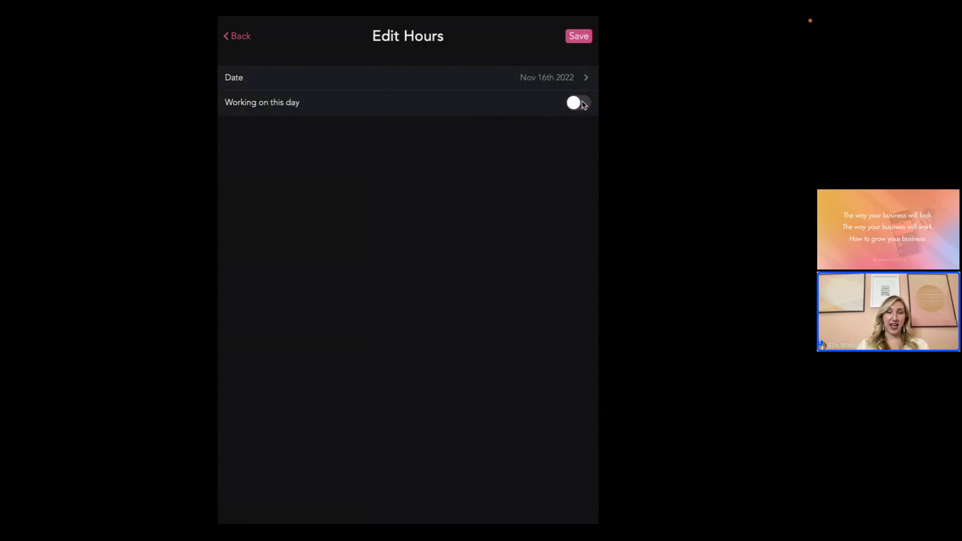
pyautogui.click(581, 103)
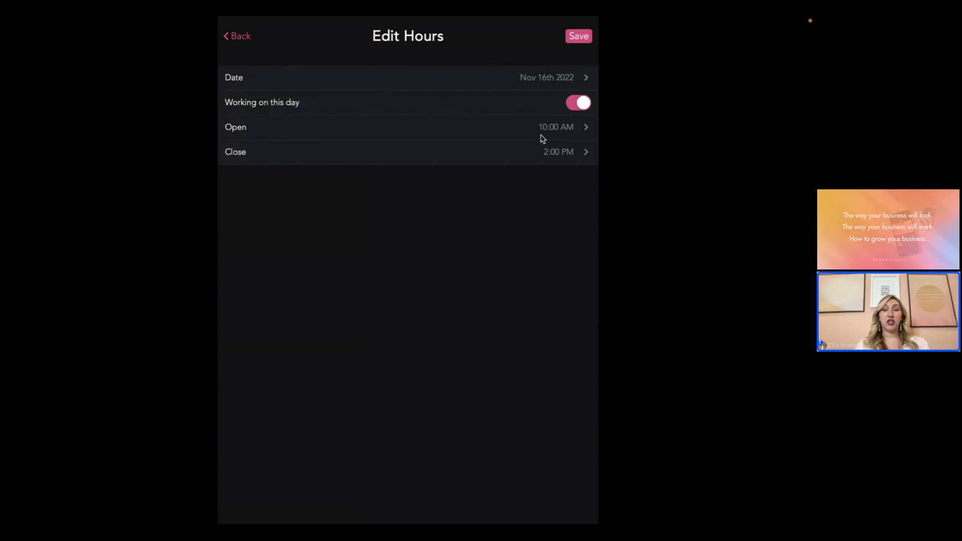
# Try opening at 1:00 PM and closing at 4:30 PM on Nov 16th 2022, leaving the hours unsaved.
pyautogui.click(539, 136)
pyautogui.moveTo(423, 467); pyautogui.dragTo(413, 396)
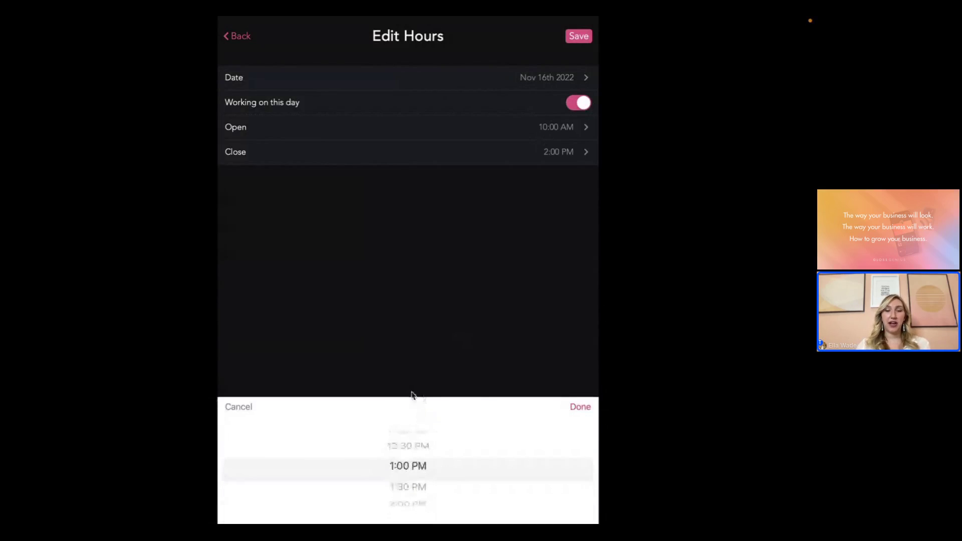
pyautogui.click(574, 410)
pyautogui.click(569, 155)
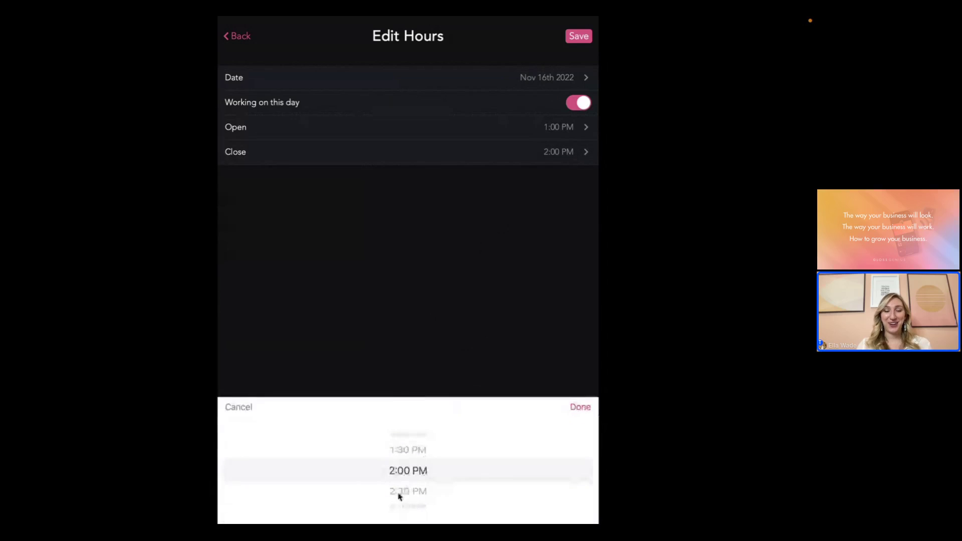
pyautogui.moveTo(399, 496); pyautogui.dragTo(398, 383)
pyautogui.click(579, 407)
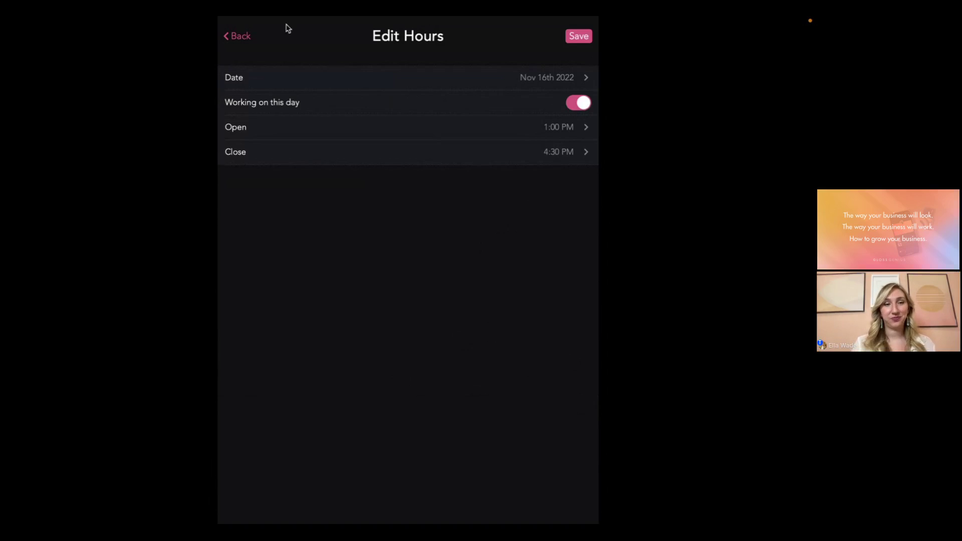
pyautogui.click(244, 37)
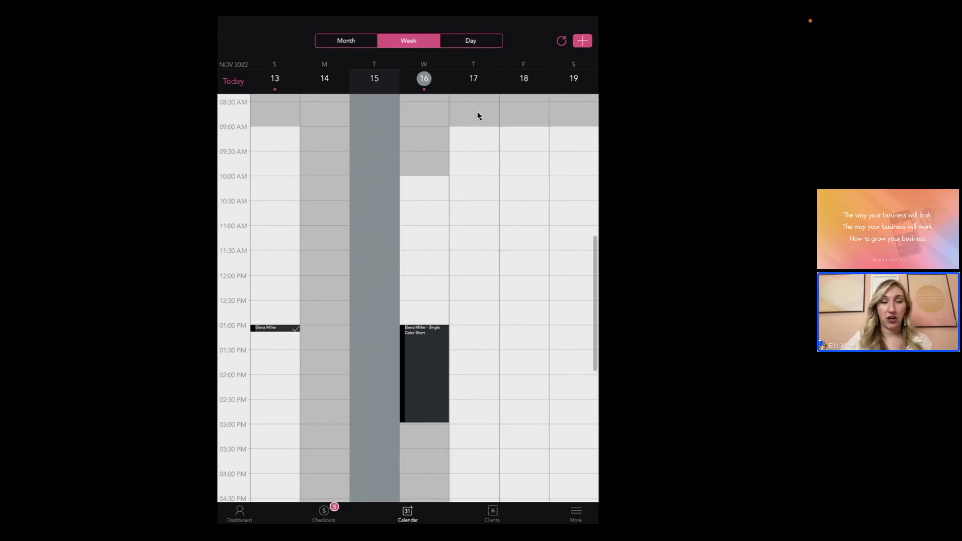
# Look through the past checkouts and return to the list of appointments awaiting checkout.
pyautogui.click(330, 517)
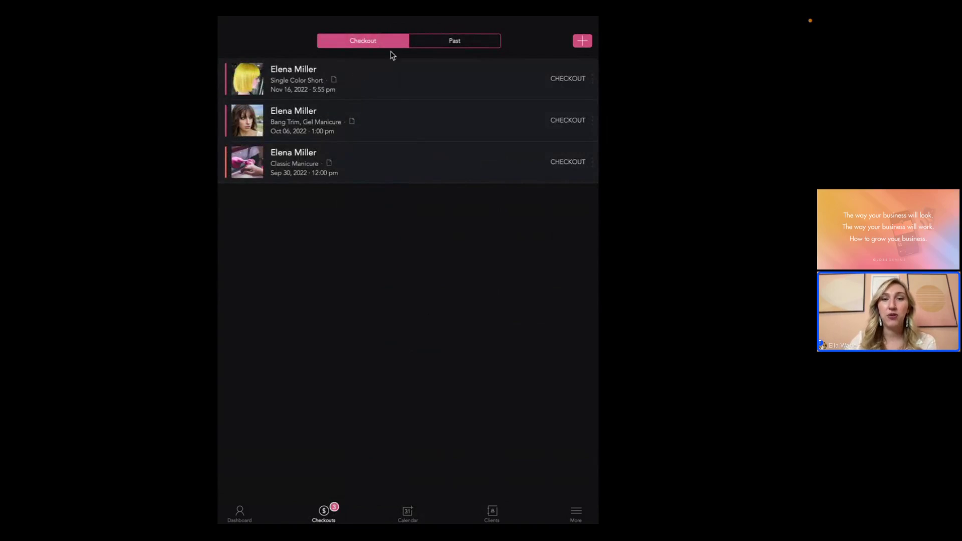
pyautogui.click(428, 48)
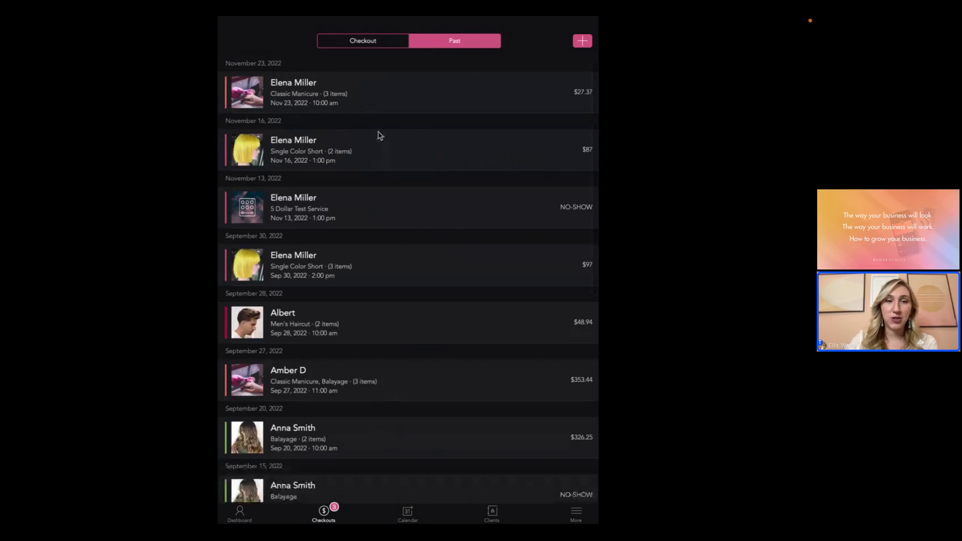
pyautogui.click(364, 46)
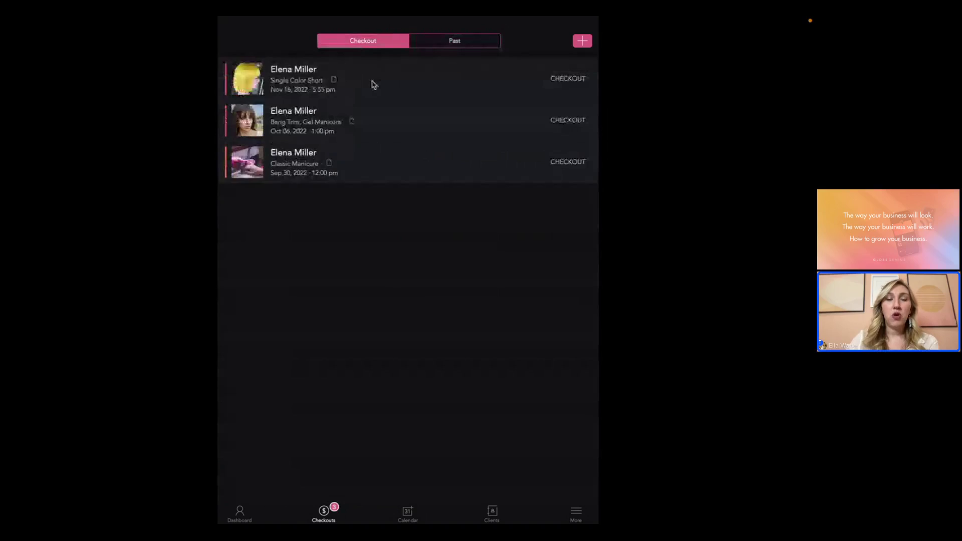
# Review the details of the Nov 16, 2022 Single Color Short appointment and start its checkout.
pyautogui.click(372, 83)
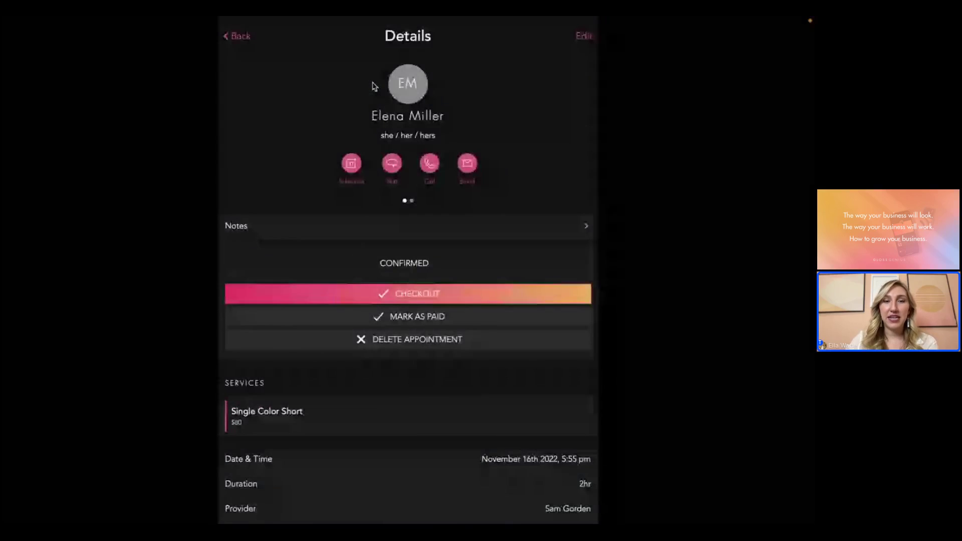
pyautogui.scroll(-1, 336, 224)
pyautogui.scroll(-3, 335, 223)
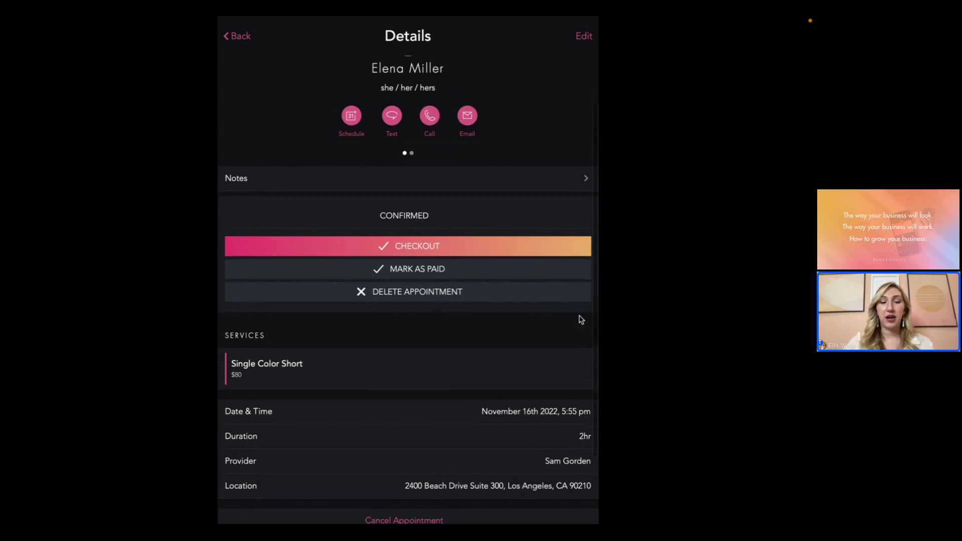
pyautogui.scroll(-3, 581, 320)
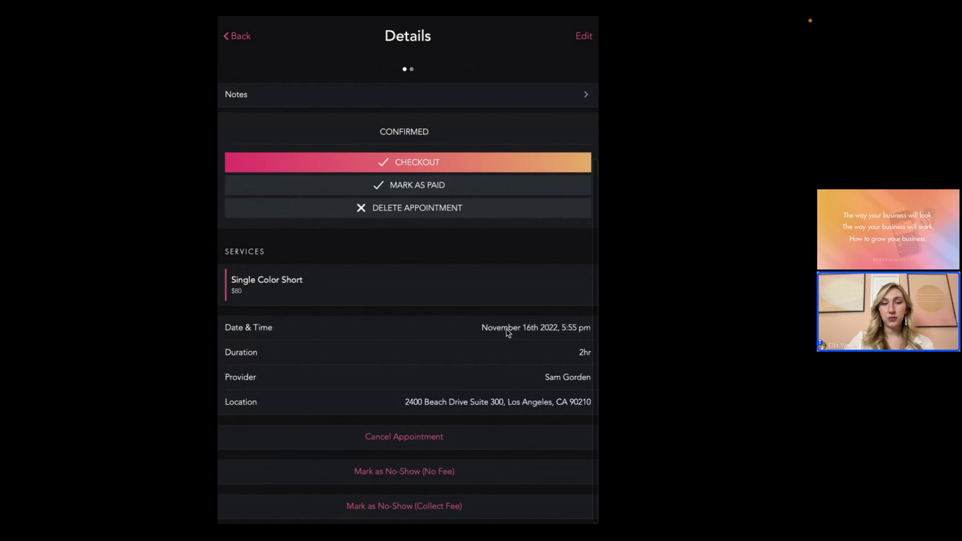
pyautogui.scroll(5, 507, 332)
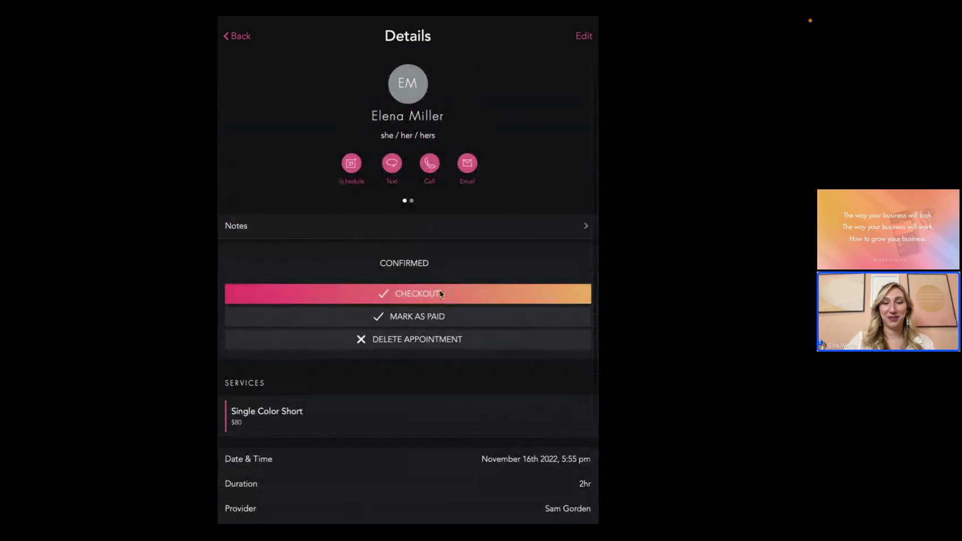
pyautogui.click(435, 294)
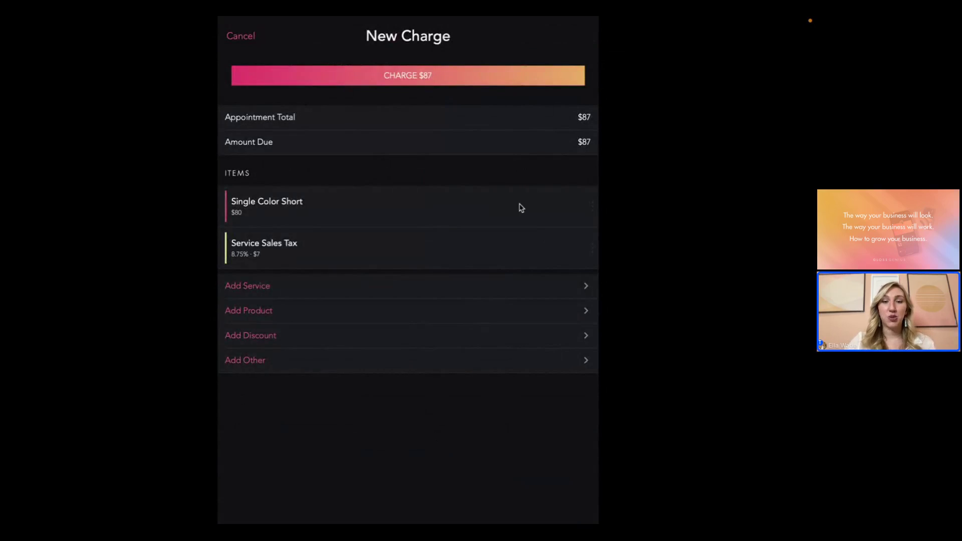
# Try changing the price of the Single Color Short item in the charge to $100.
pyautogui.moveTo(518, 208); pyautogui.dragTo(544, 203)
pyautogui.click(344, 206)
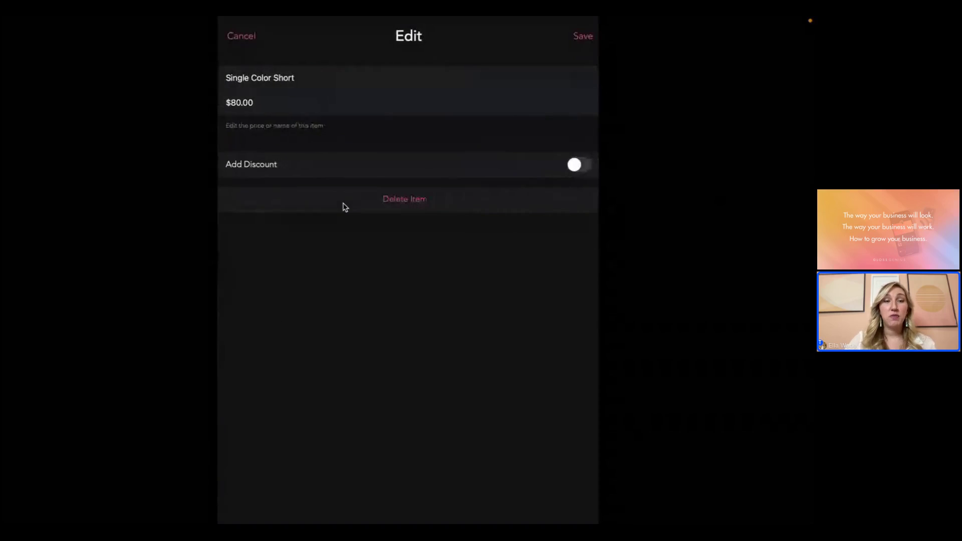
pyautogui.click(275, 103)
pyautogui.press('BackSpace')
pyautogui.press('BackSpace')
pyautogui.press('BackSpace')
pyautogui.press('BackSpace')
pyautogui.press('BackSpace')
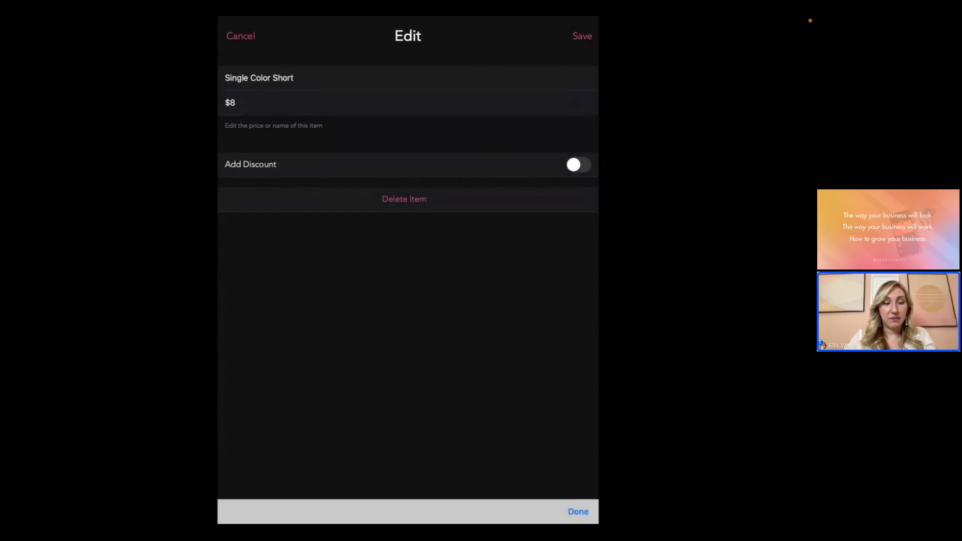
pyautogui.write('100')
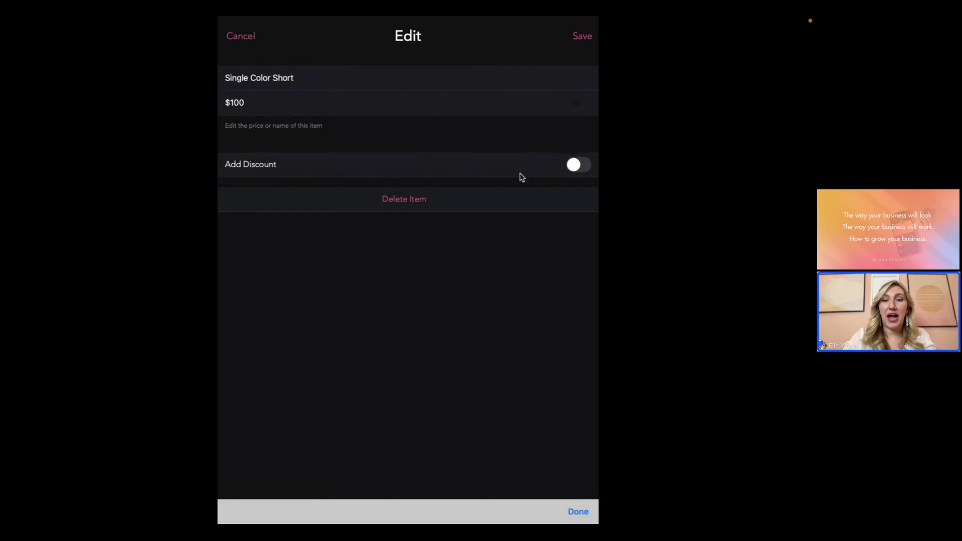
# Try an item discount on Single Color Short, alternating between dollar and percent, and cancel the item edit.
pyautogui.click(578, 165)
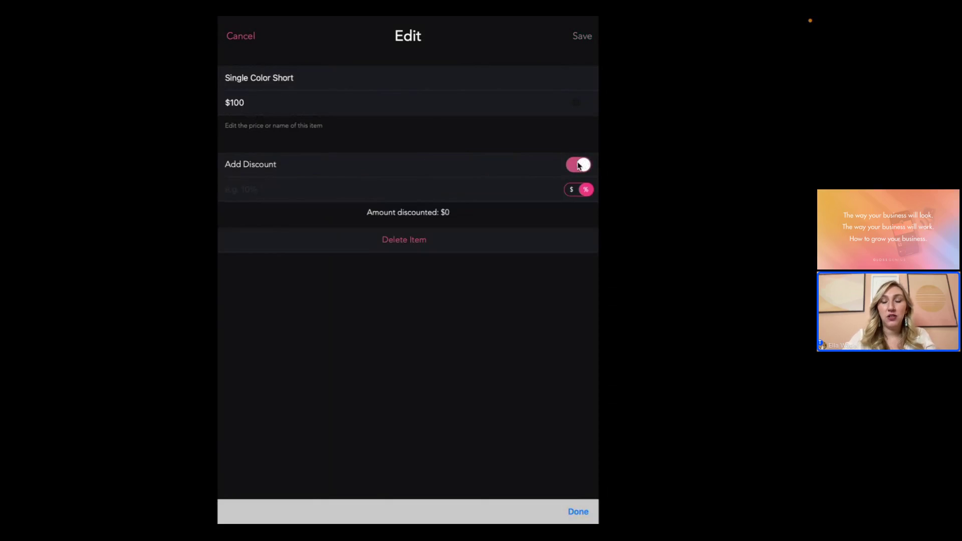
pyautogui.click(572, 190)
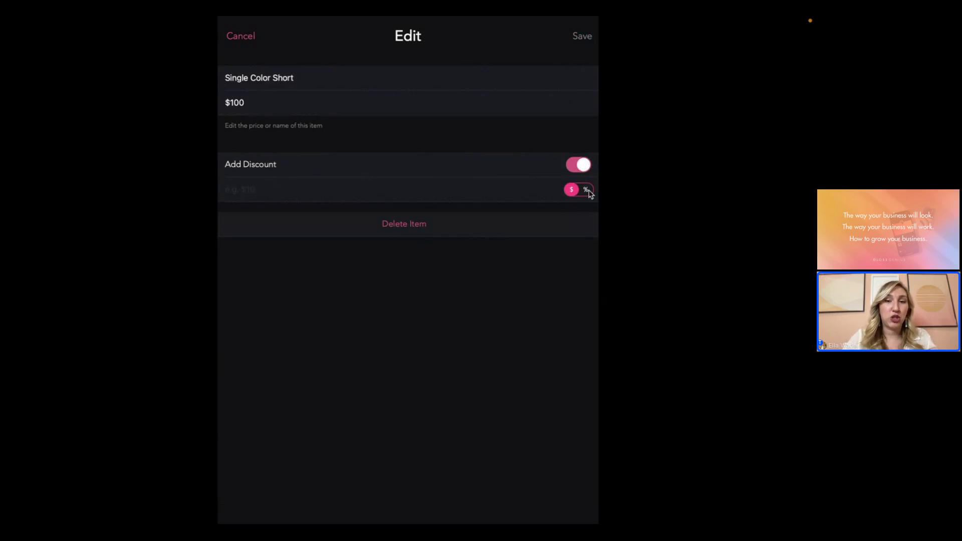
pyautogui.click(586, 190)
pyautogui.click(572, 193)
pyautogui.click(586, 191)
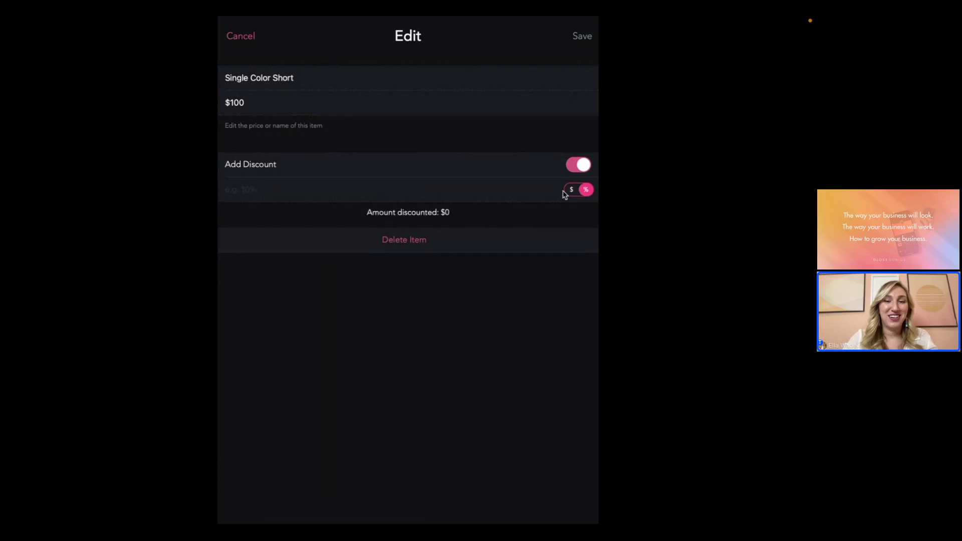
pyautogui.click(571, 193)
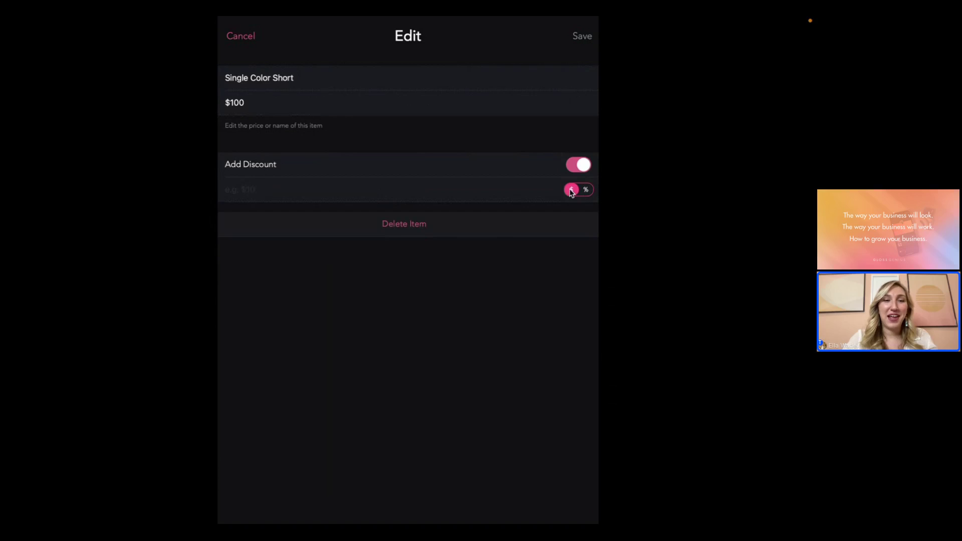
pyautogui.click(242, 37)
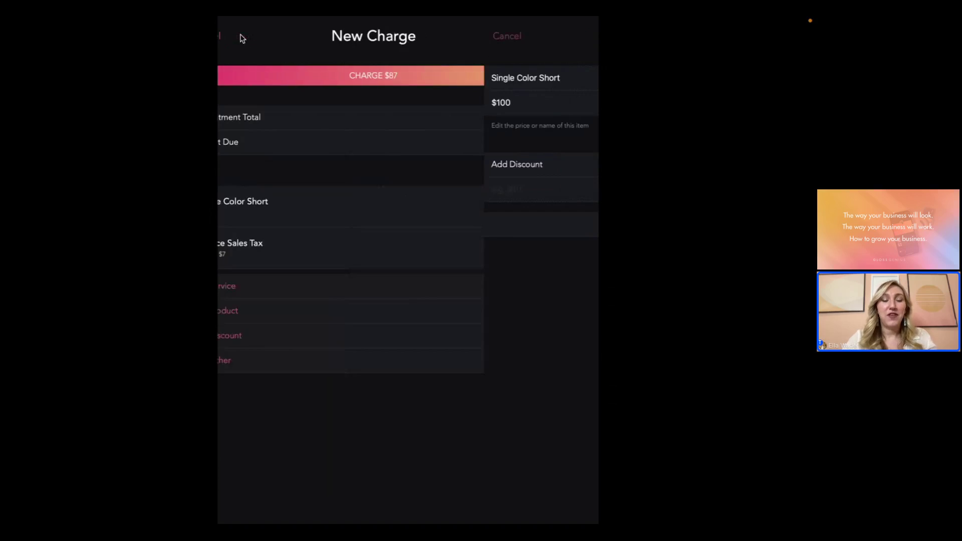
# View the discount option for the entire checkout without applying one, and add the Reset Clarifying Gel Shampoo to the charge.
pyautogui.click(260, 336)
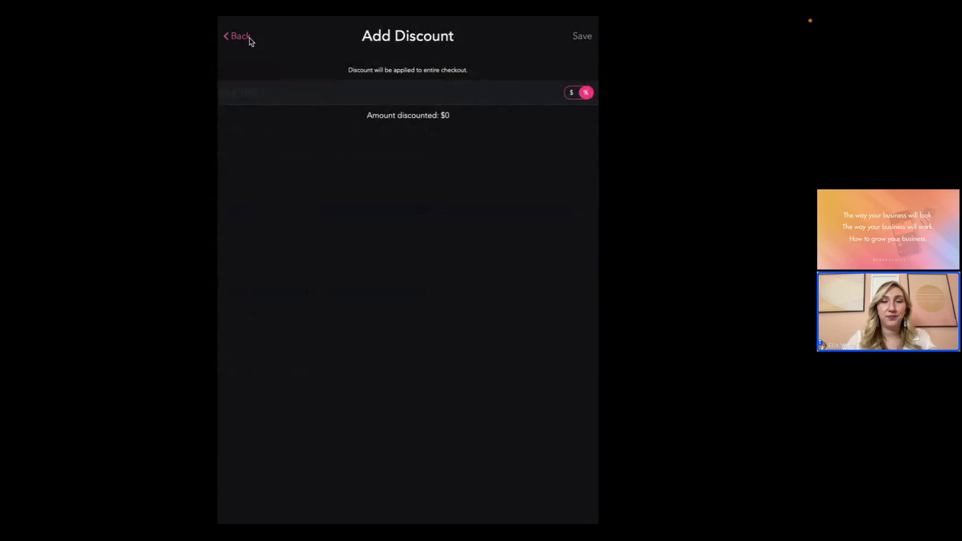
pyautogui.click(250, 40)
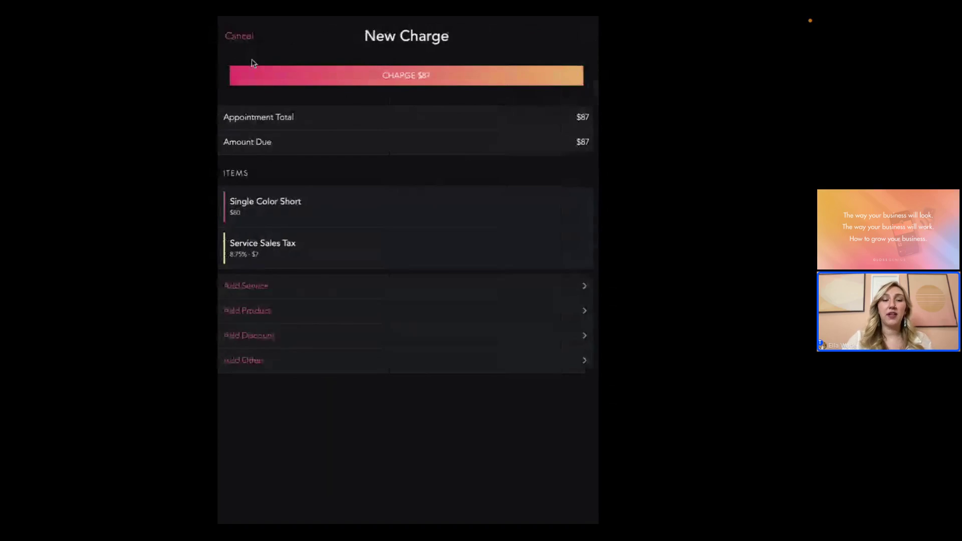
pyautogui.click(299, 315)
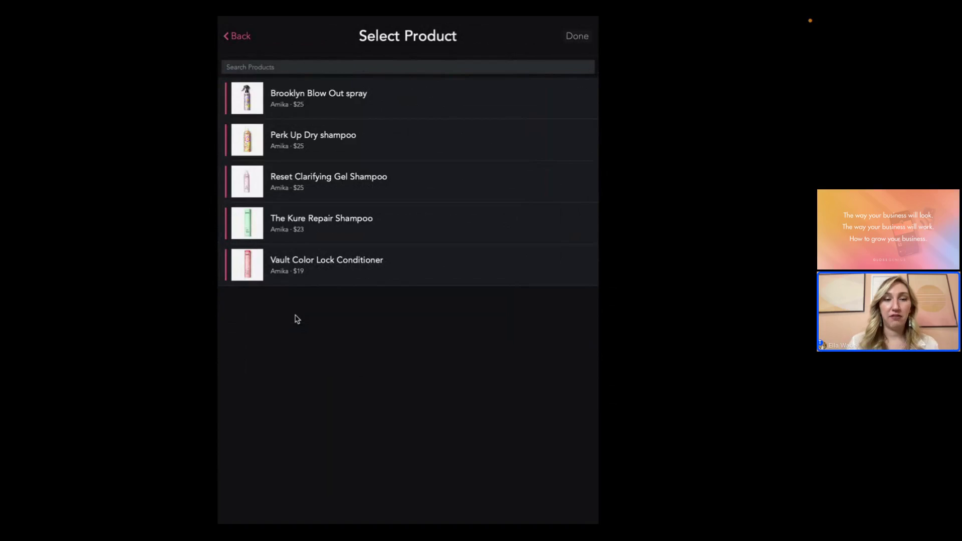
pyautogui.click(377, 198)
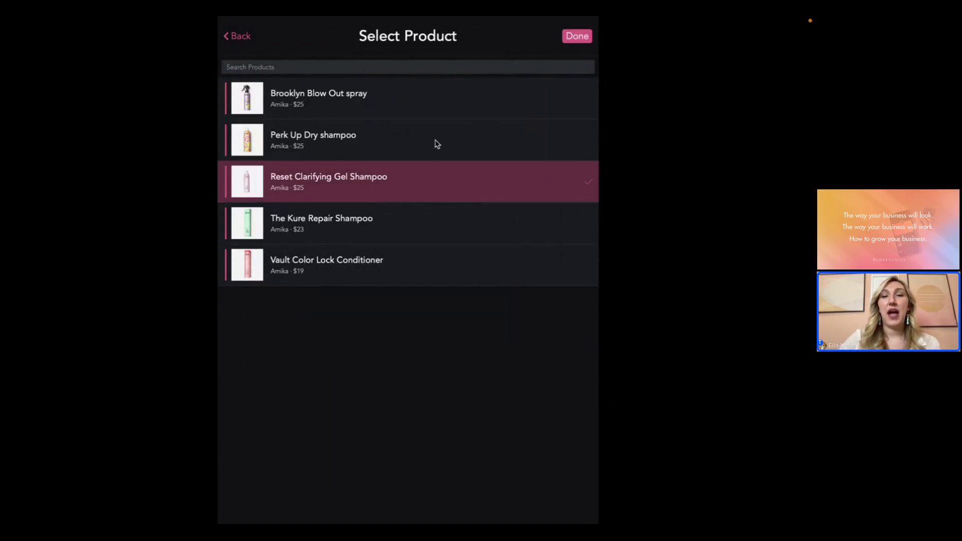
pyautogui.click(577, 37)
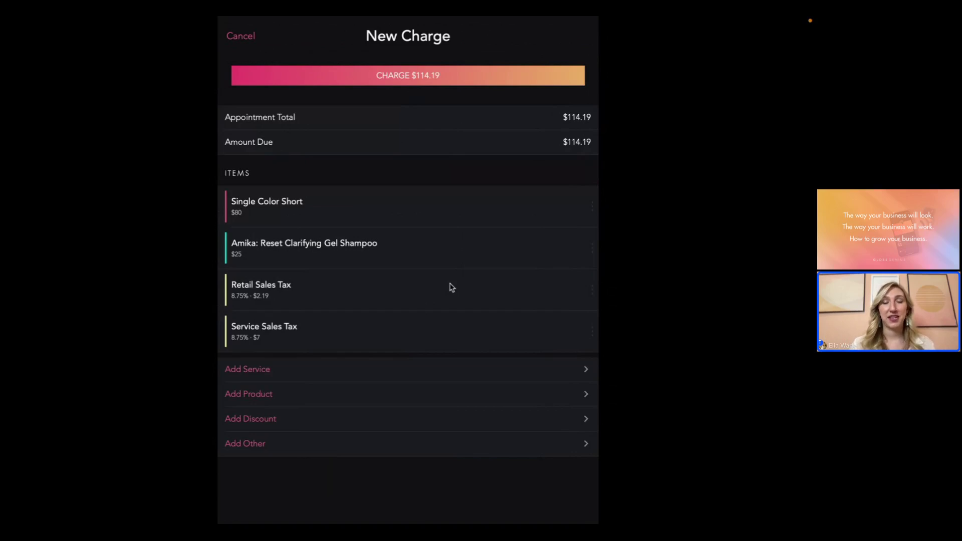
# Cancel the open charge and start a new email marketing campaign.
pyautogui.click(240, 37)
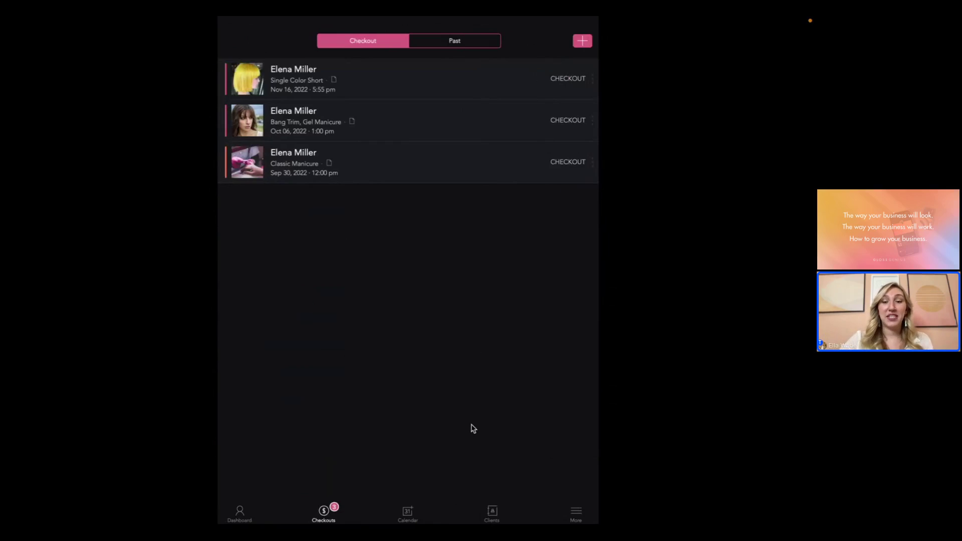
pyautogui.click(577, 519)
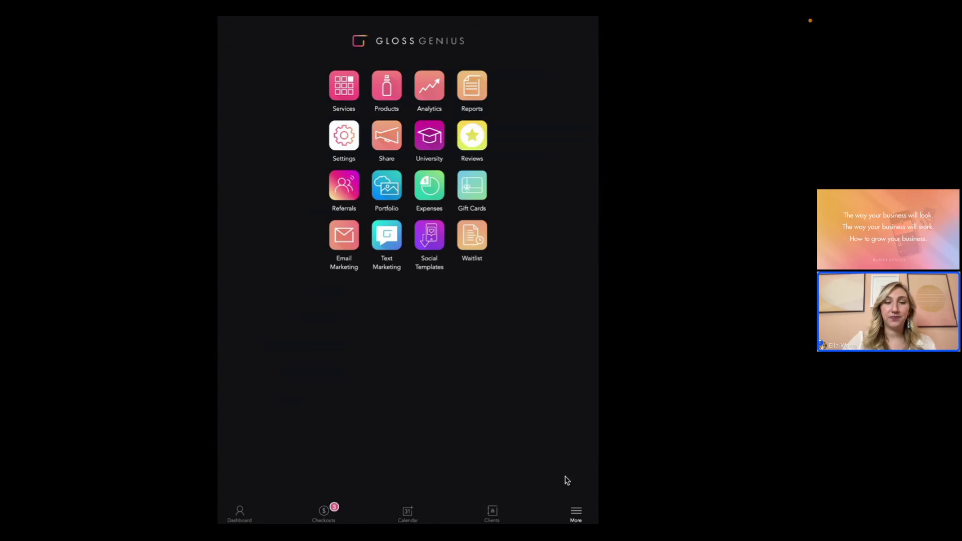
pyautogui.click(340, 237)
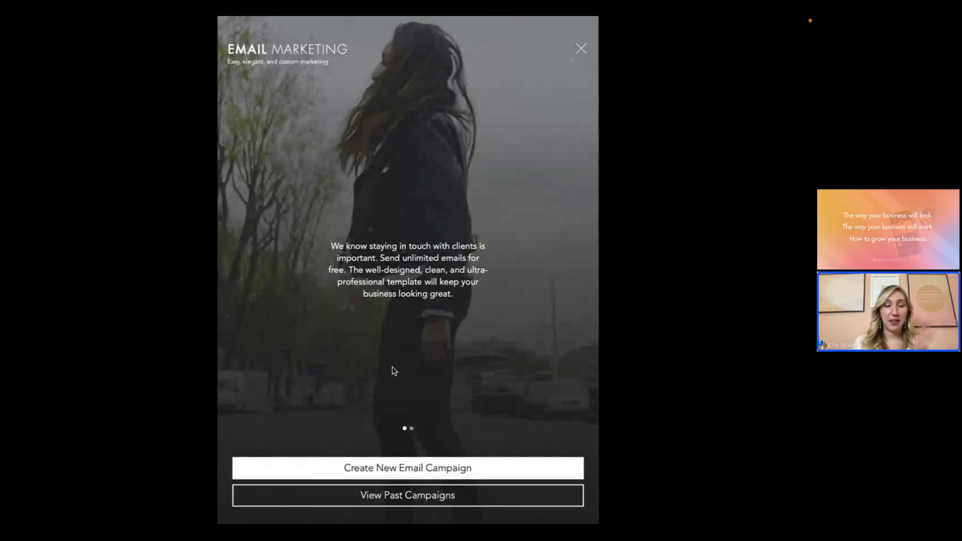
pyautogui.click(399, 469)
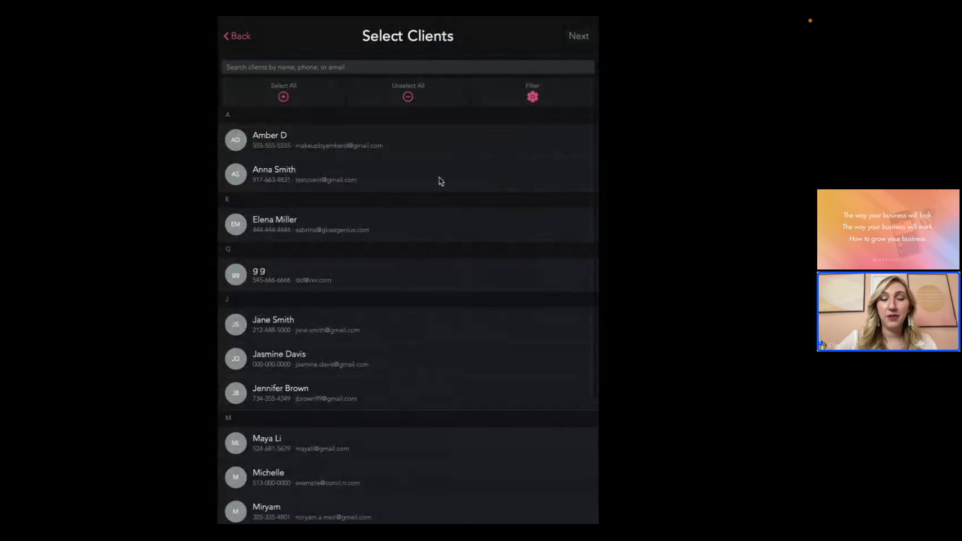
# Select all four clients listed under M as recipients of the email campaign.
pyautogui.scroll(-2, 376, 402)
pyautogui.scroll(-5, 376, 402)
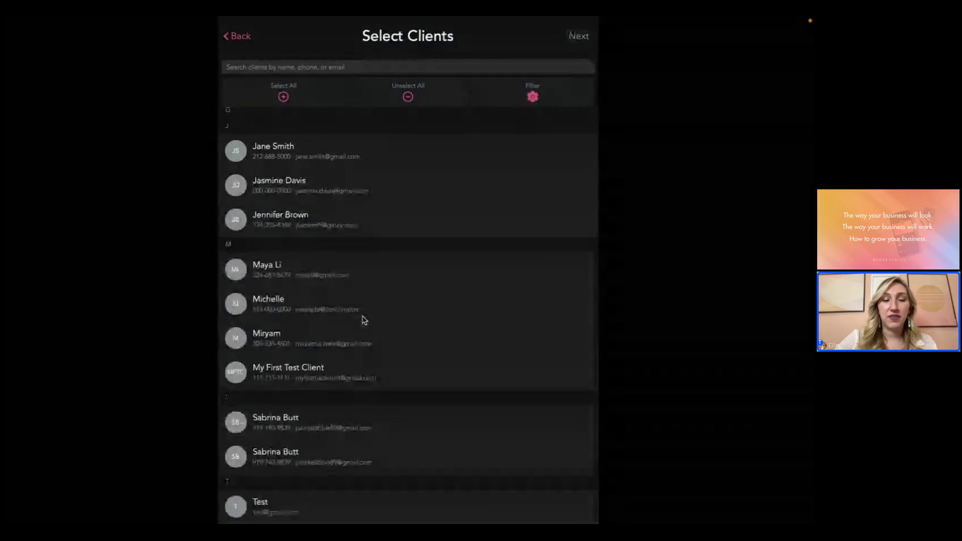
pyautogui.click(363, 317)
pyautogui.click(365, 350)
pyautogui.click(365, 388)
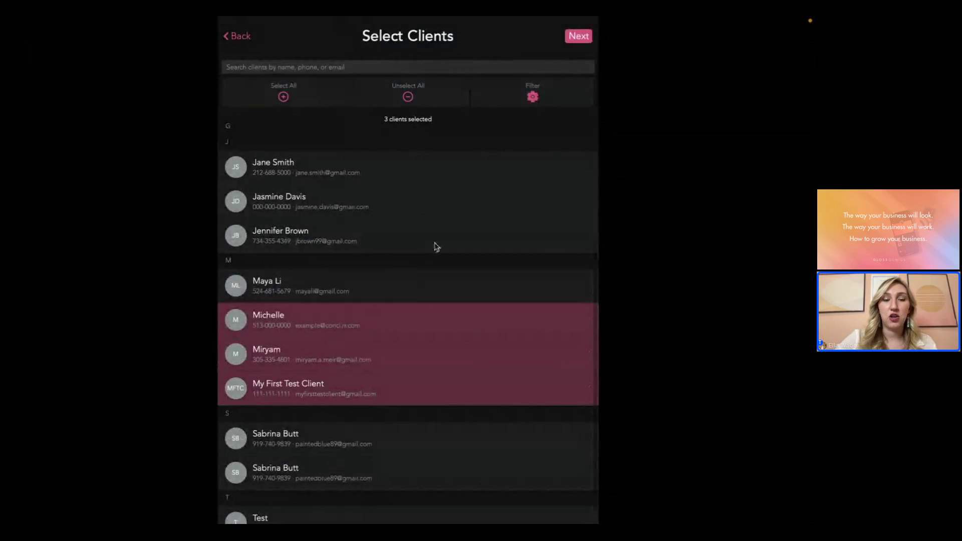
pyautogui.click(425, 284)
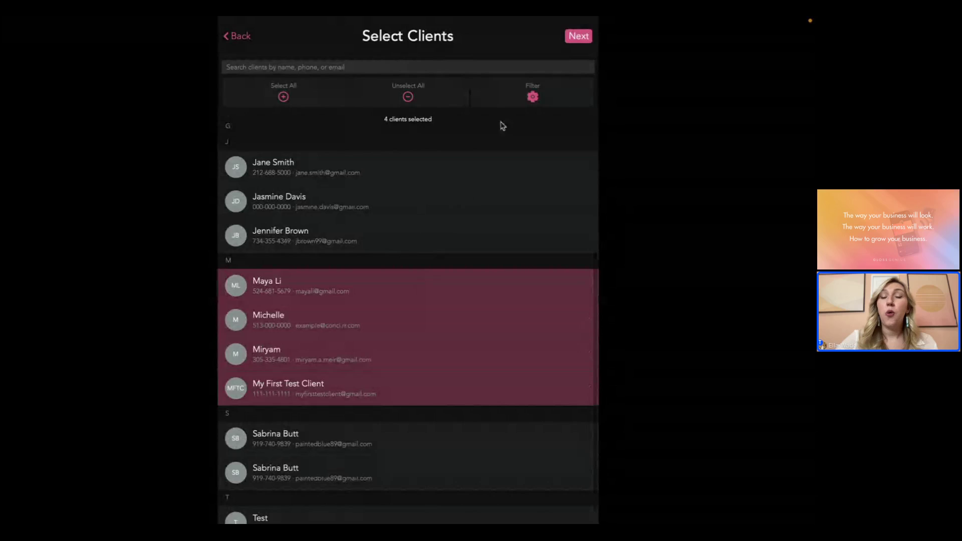
# Filter the email recipients to clients not seen in the last 2 months and continue with the filtered selection.
pyautogui.click(530, 86)
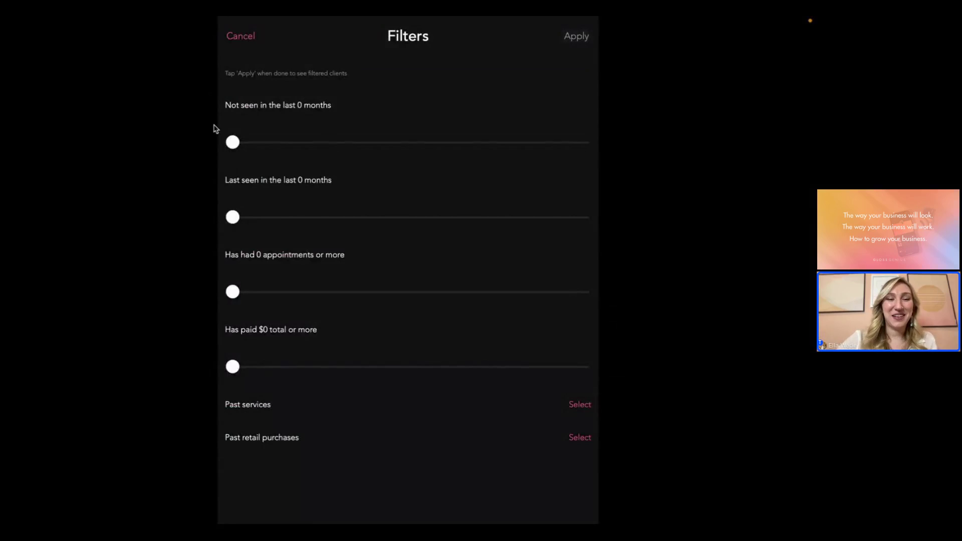
pyautogui.moveTo(230, 142)
pyautogui.mouseDown()
pyautogui.moveTo(254, 142)
pyautogui.moveTo(241, 152)
pyautogui.moveTo(254, 153)
pyautogui.moveTo(227, 153)
pyautogui.mouseUp()
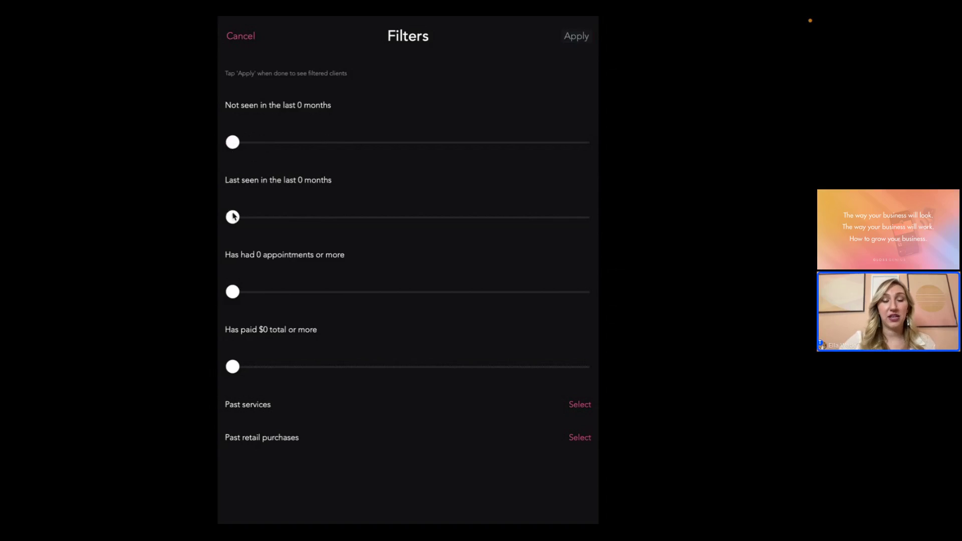
pyautogui.moveTo(232, 217)
pyautogui.mouseDown()
pyautogui.moveTo(249, 217)
pyautogui.moveTo(232, 217)
pyautogui.mouseUp()
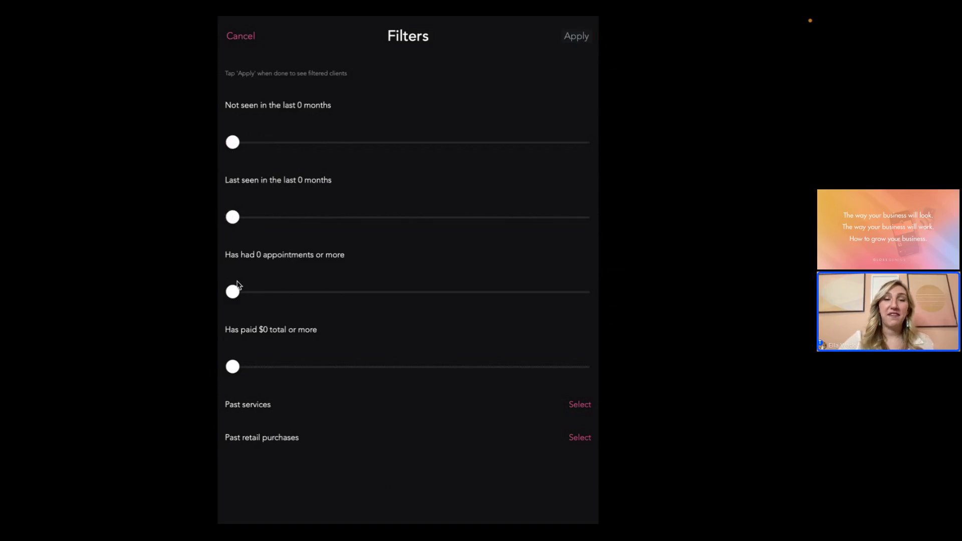
pyautogui.moveTo(233, 291); pyautogui.dragTo(198, 288)
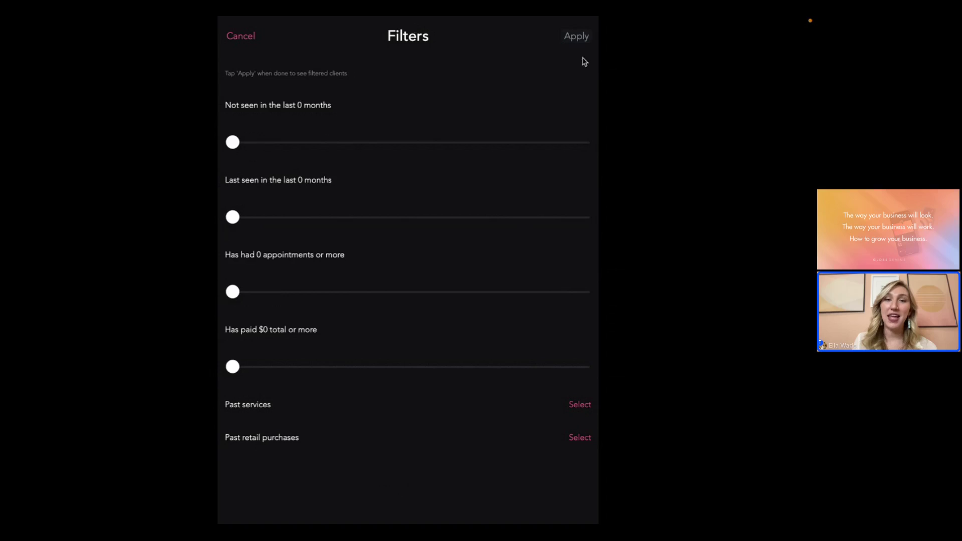
pyautogui.moveTo(234, 144); pyautogui.dragTo(247, 143)
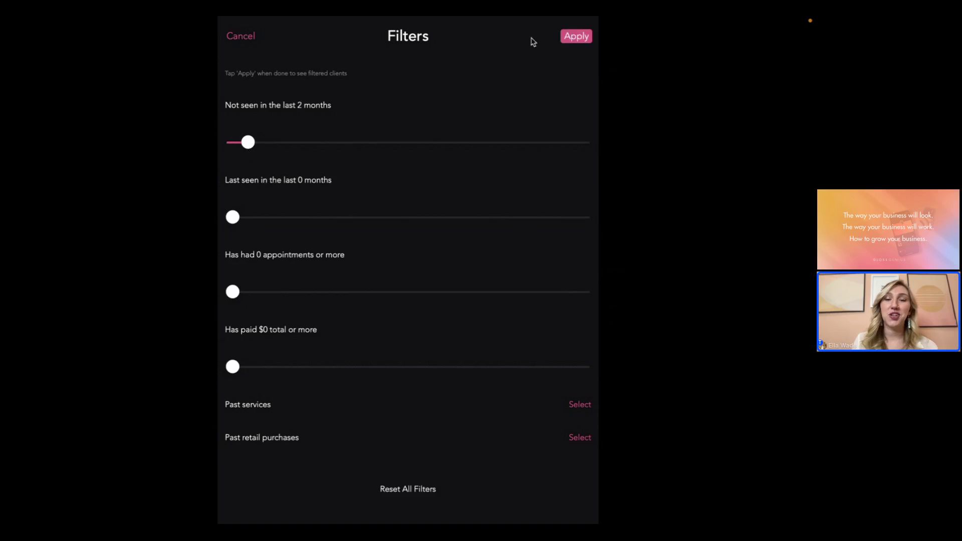
pyautogui.click(569, 43)
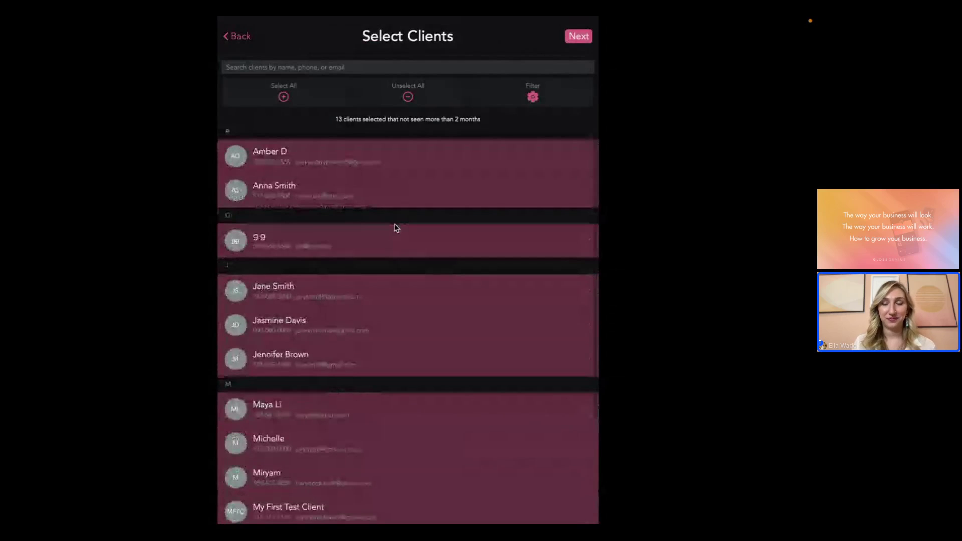
pyautogui.click(579, 36)
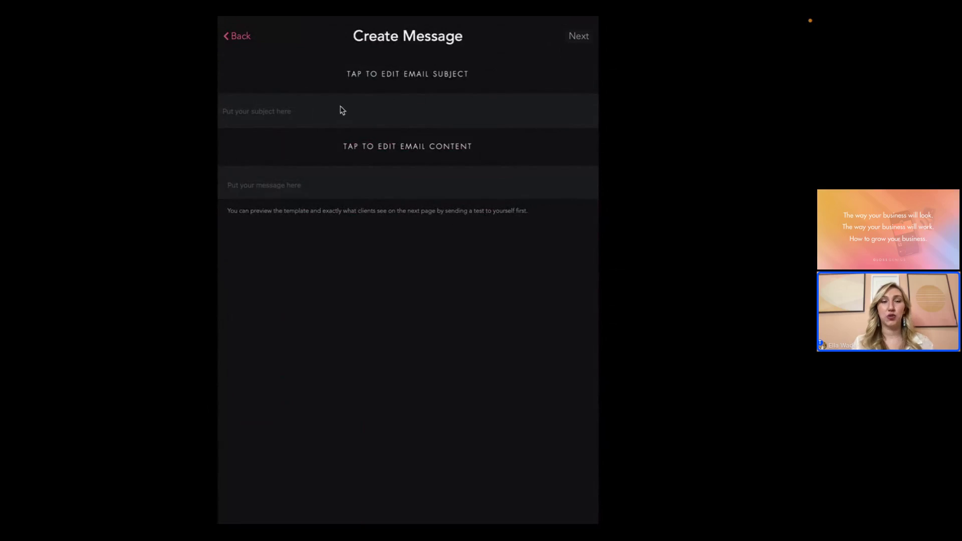
# Write the email with the subject "Hello!" and the message "GlossGenius!", preview it, and leave the campaign without sending.
pyautogui.click(294, 111)
pyautogui.write('Hello!')
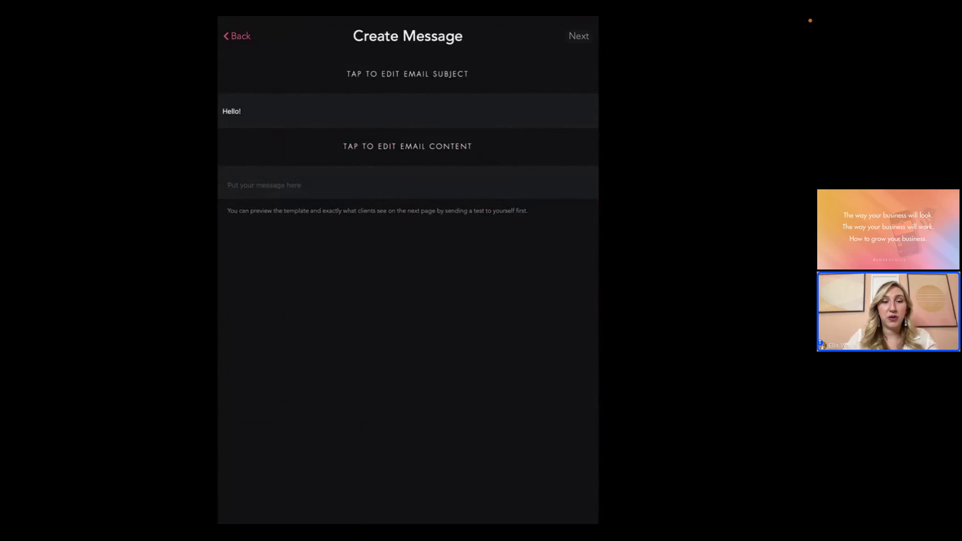
pyautogui.write('Glo')
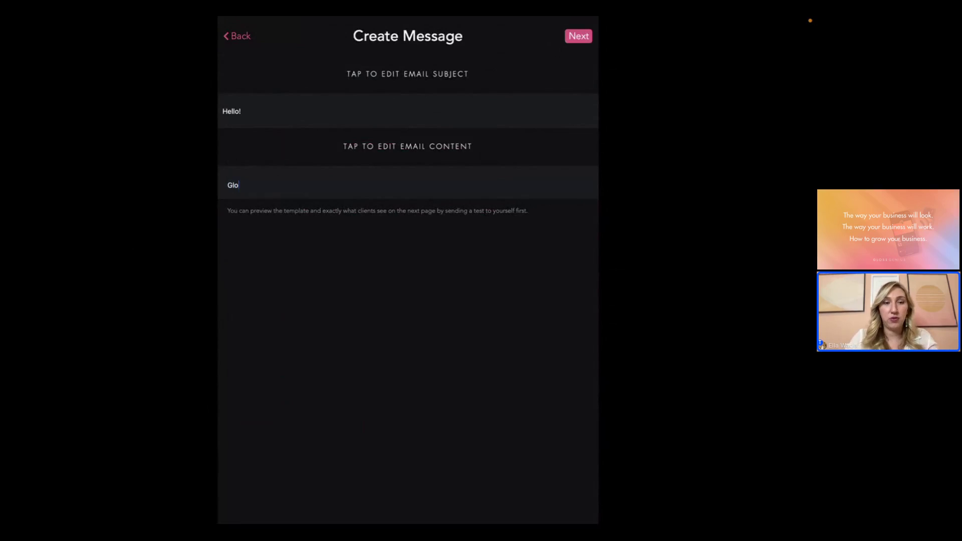
pyautogui.write('ssGenius!')
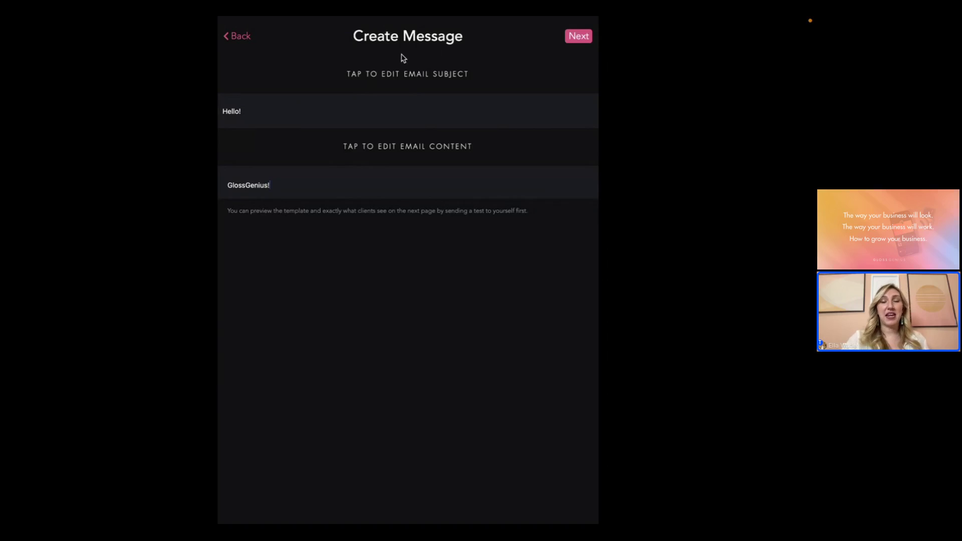
pyautogui.click(580, 40)
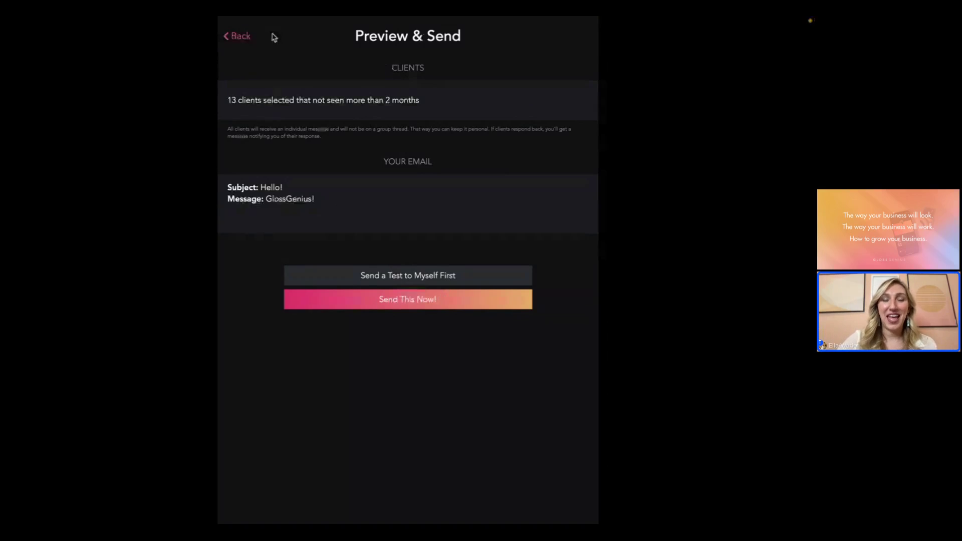
pyautogui.click(241, 35)
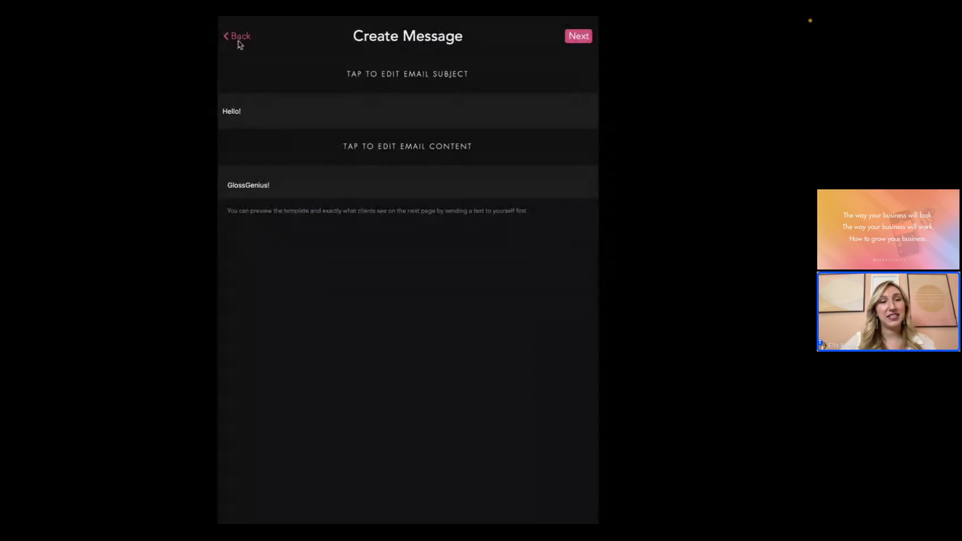
pyautogui.click(237, 38)
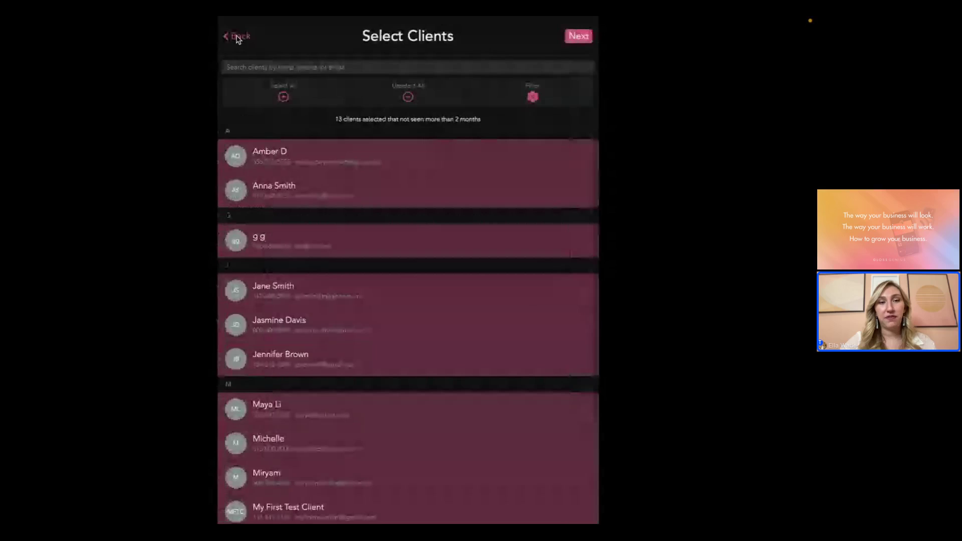
pyautogui.click(238, 38)
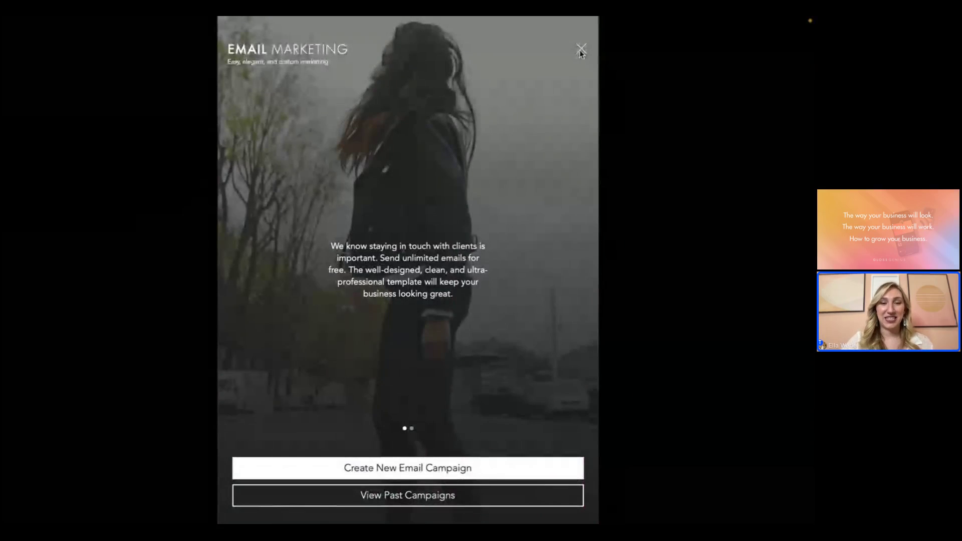
pyautogui.click(580, 51)
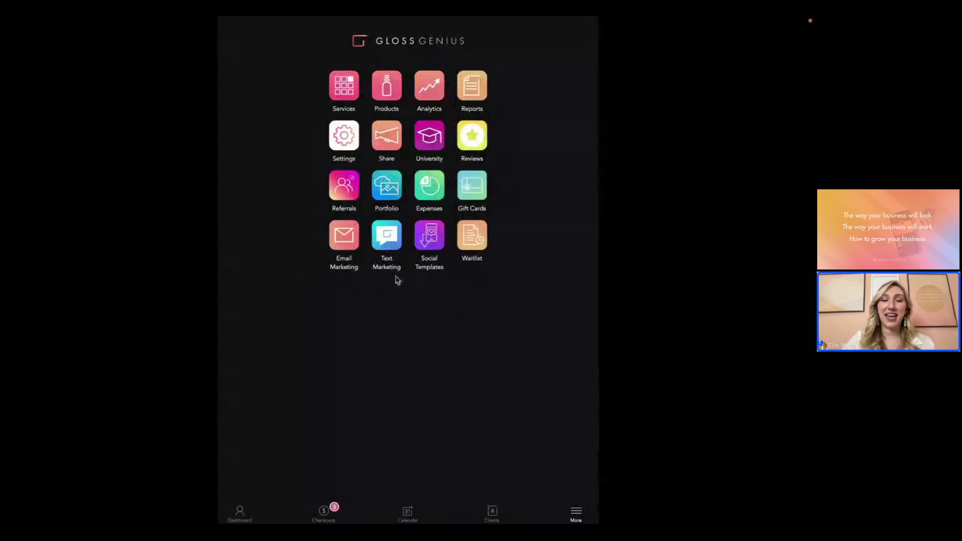
# Look at the client selection for text marketing campaigns and the available message bundles without buying one.
pyautogui.click(386, 243)
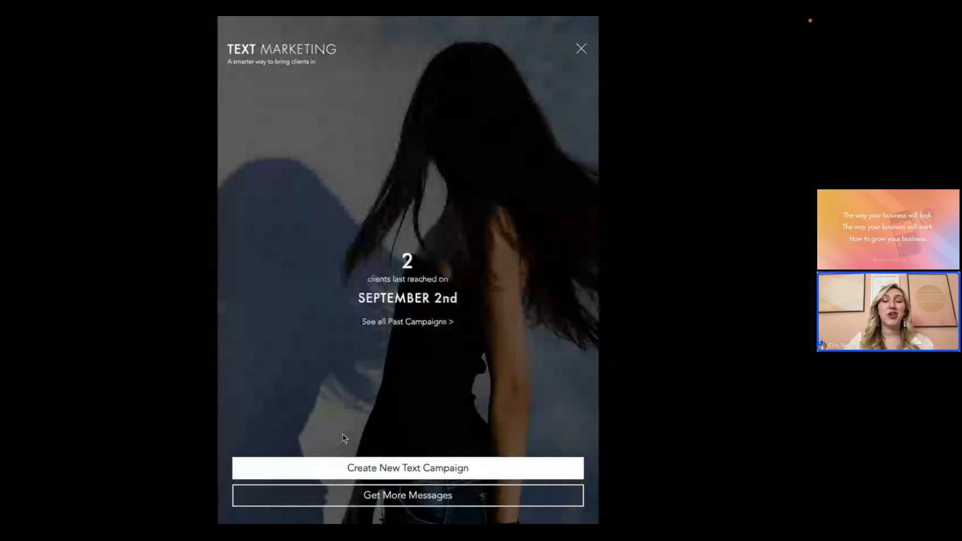
pyautogui.click(354, 469)
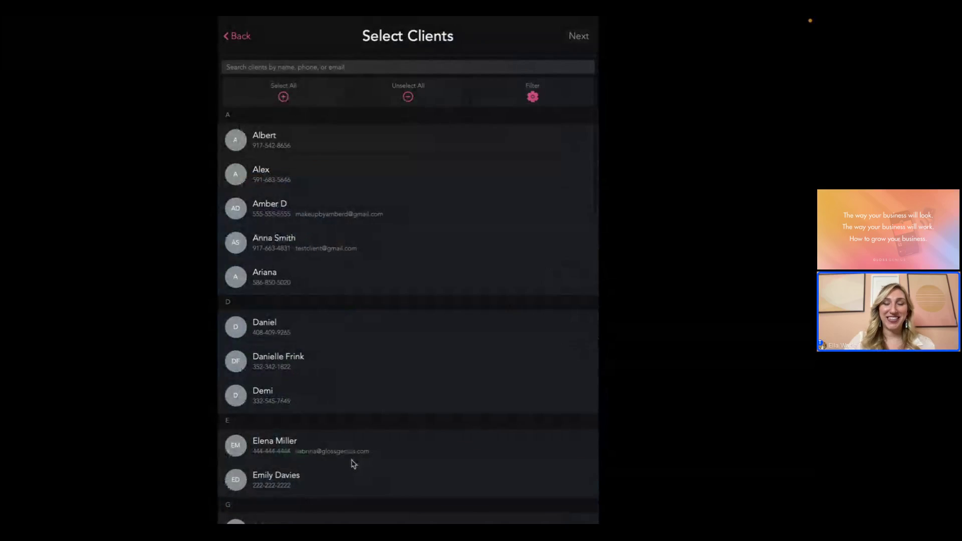
pyautogui.click(235, 36)
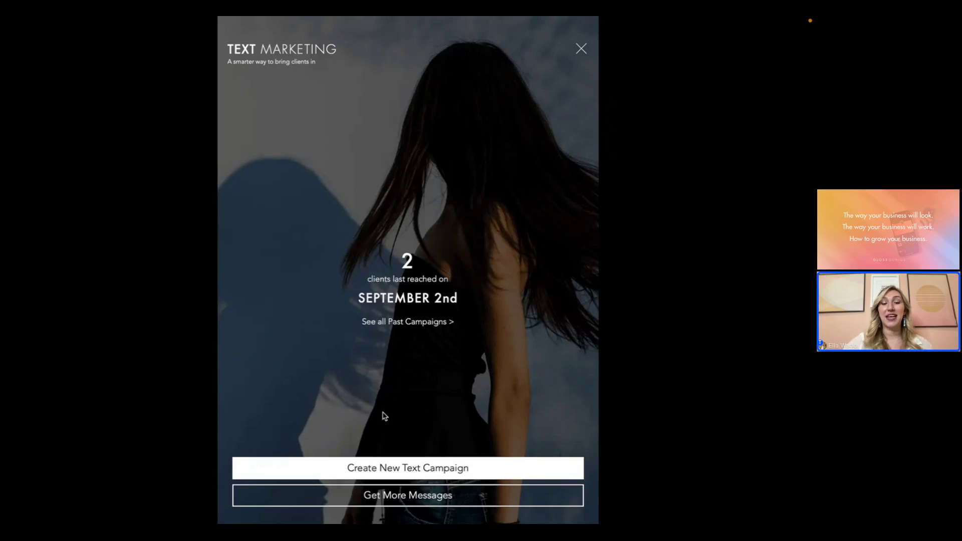
pyautogui.click(398, 498)
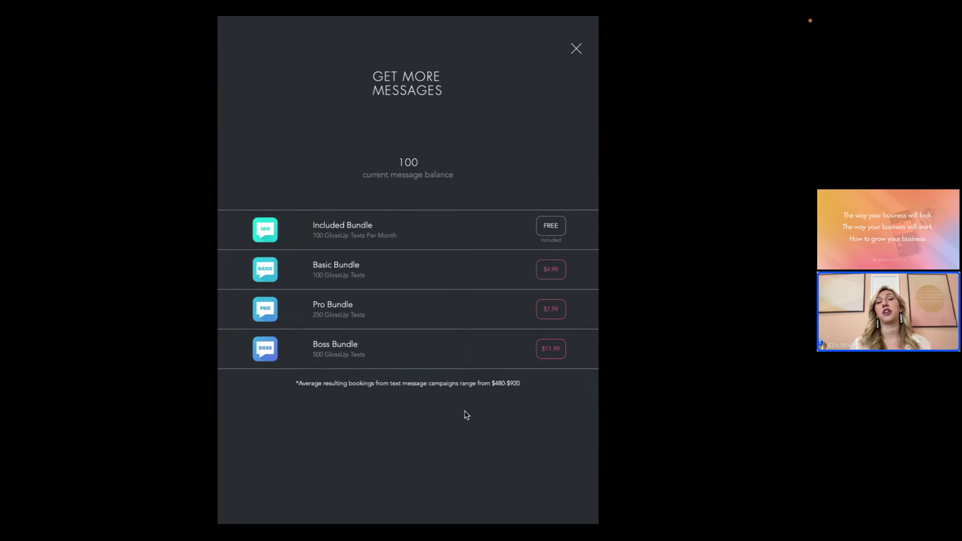
pyautogui.click(576, 52)
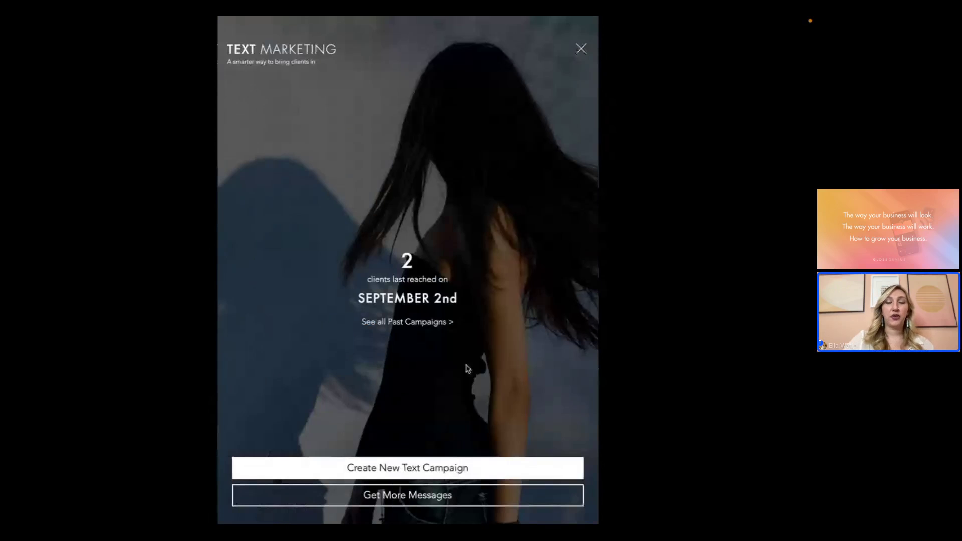
# Start a new text campaign and choose the second and third clients in the list as recipients.
pyautogui.click(433, 472)
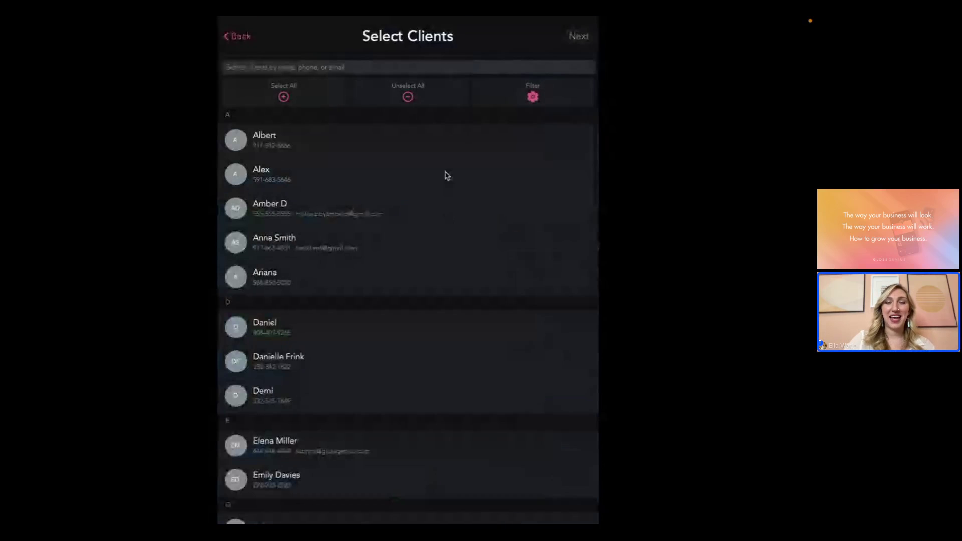
pyautogui.click(447, 176)
pyautogui.click(440, 232)
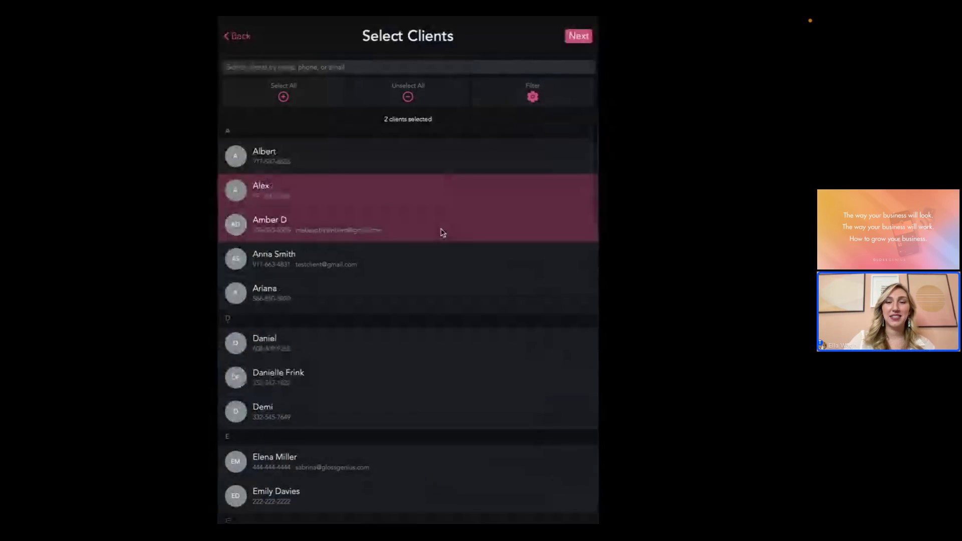
pyautogui.click(578, 36)
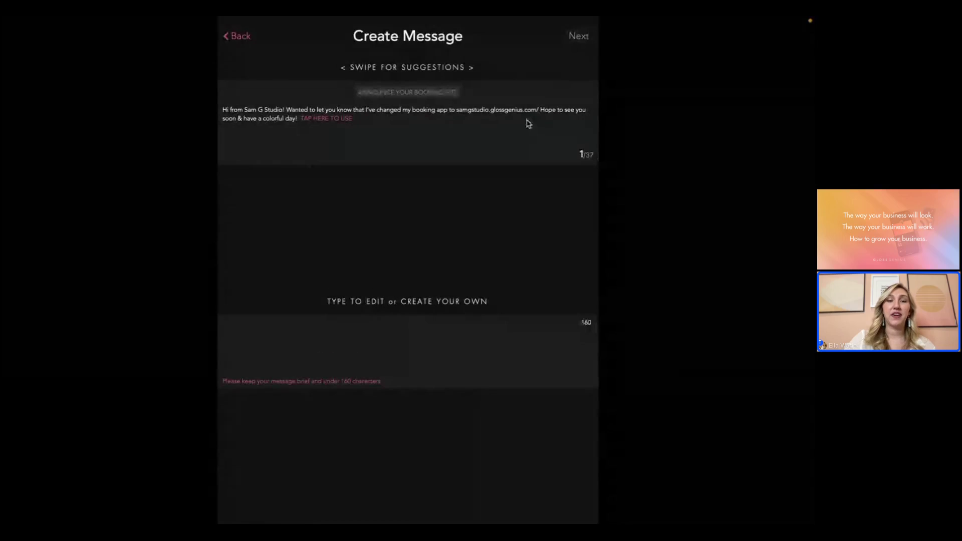
# Browse the suggested text messages and use suggestion 6, for clients not seen in a while.
pyautogui.moveTo(527, 123); pyautogui.dragTo(394, 123)
pyautogui.moveTo(494, 122); pyautogui.dragTo(404, 108)
pyautogui.moveTo(526, 108); pyautogui.dragTo(389, 118)
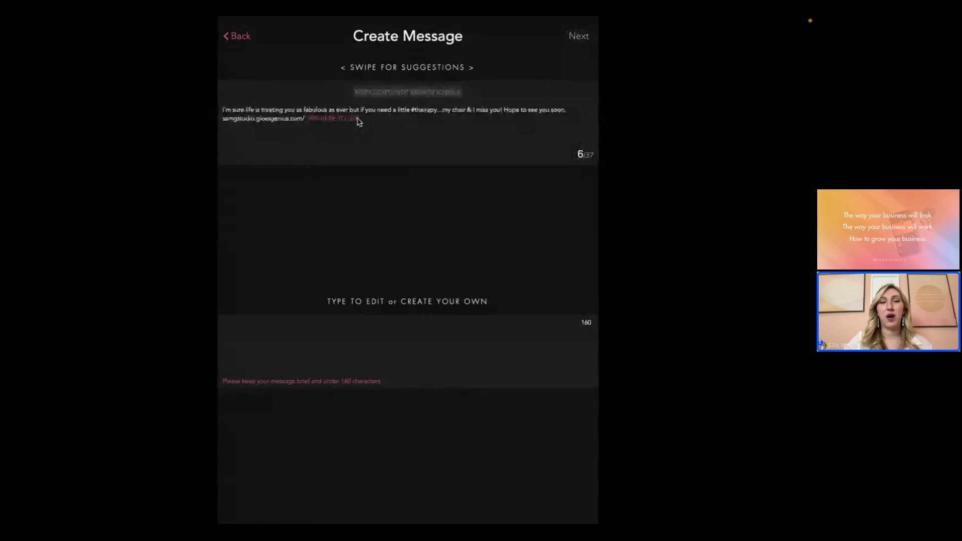
pyautogui.click(353, 121)
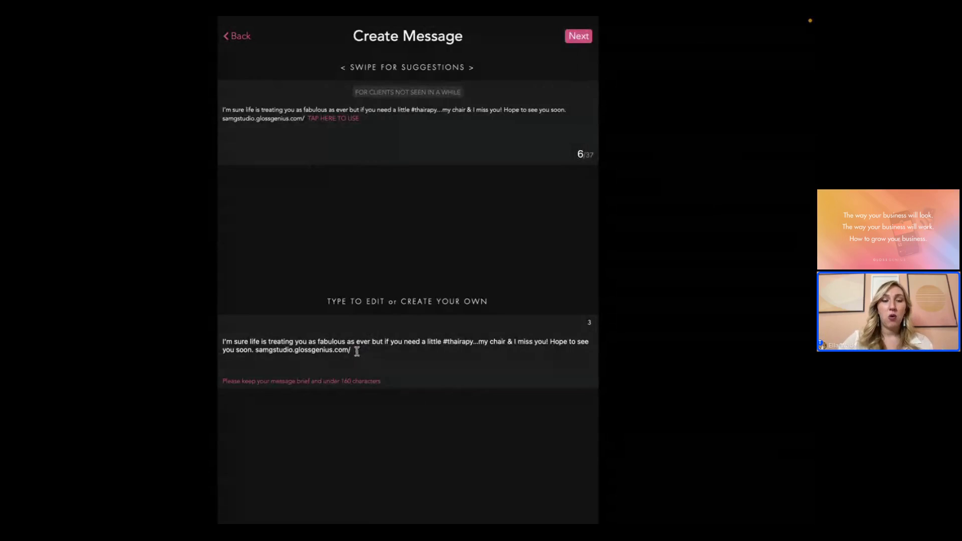
# Replace the suggested text message with "Hi!", preview the campaign, and go back without sending it.
pyautogui.moveTo(353, 350); pyautogui.dragTo(249, 341)
pyautogui.press('BackSpace')
pyautogui.press('BackSpace')
pyautogui.press('BackSpace')
pyautogui.press('BackSpace')
pyautogui.press('BackSpace')
pyautogui.press('BackSpace')
pyautogui.press('BackSpace')
pyautogui.press('BackSpace')
pyautogui.press('BackSpace')
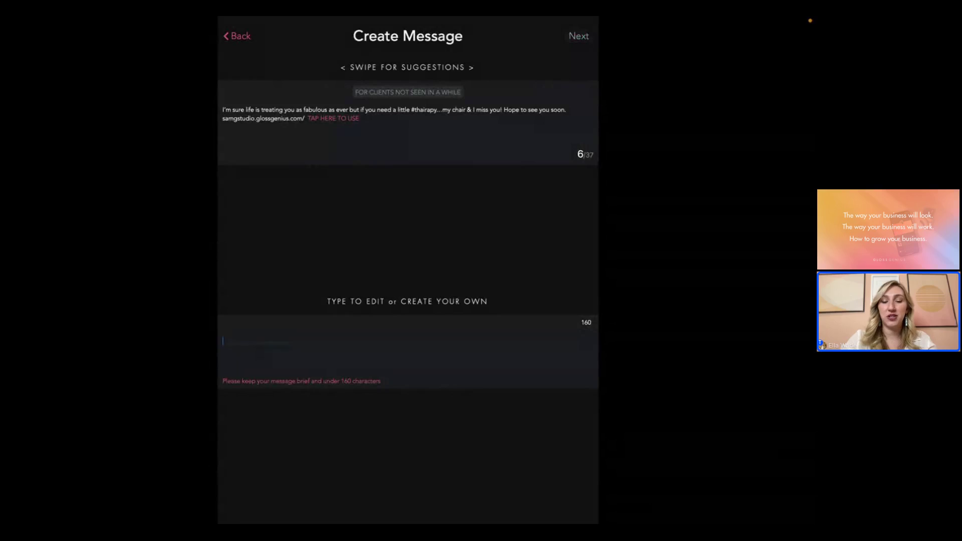
pyautogui.write('Hi!')
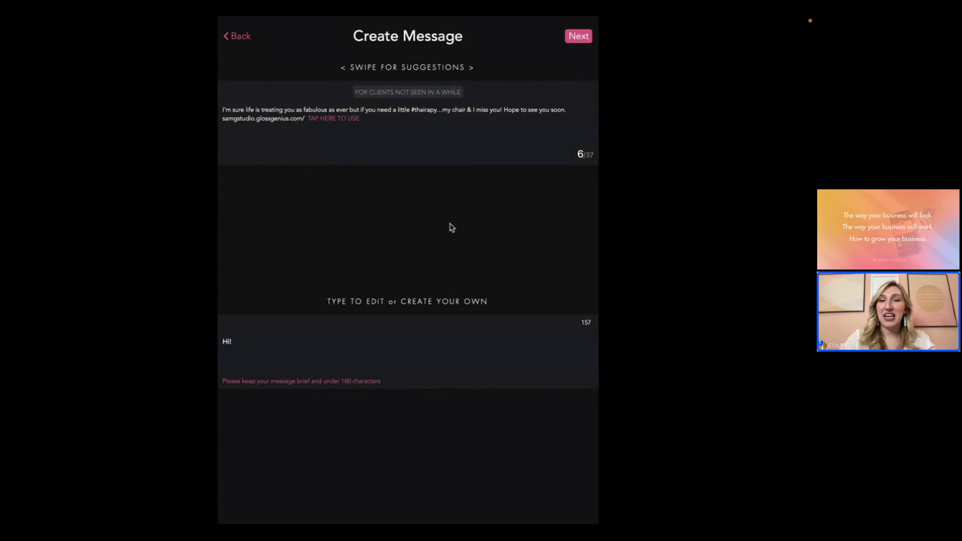
pyautogui.click(579, 36)
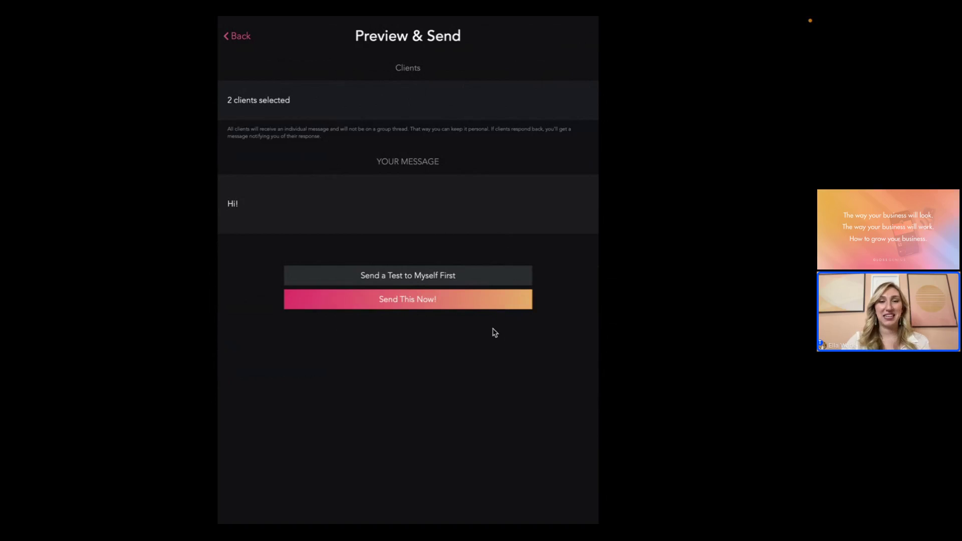
pyautogui.click(243, 39)
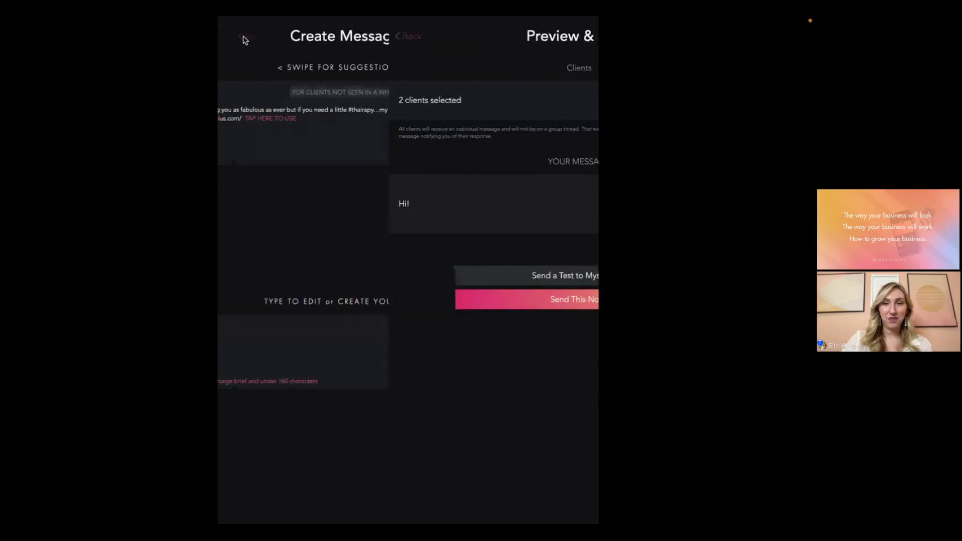
pyautogui.hotkey('ctrl', 'Right')
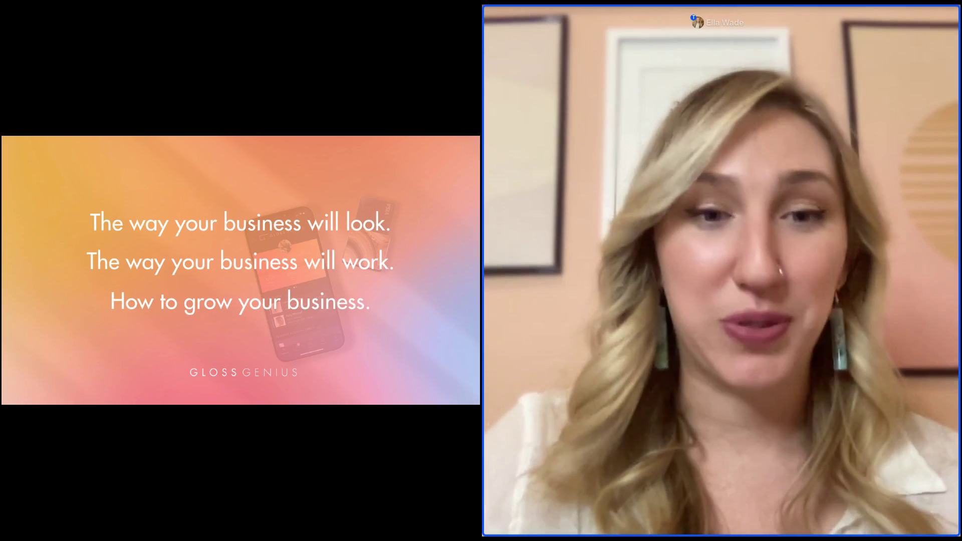
pyautogui.press('Right')
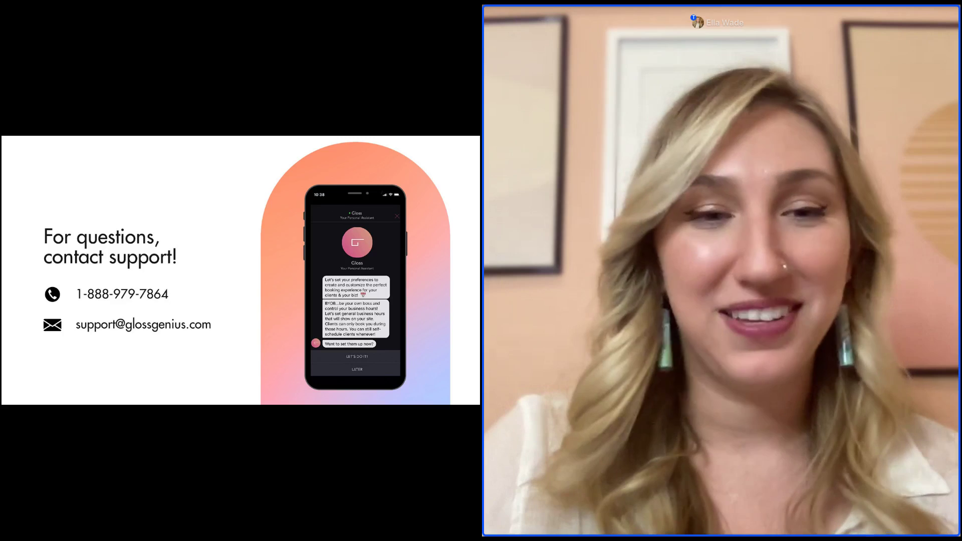